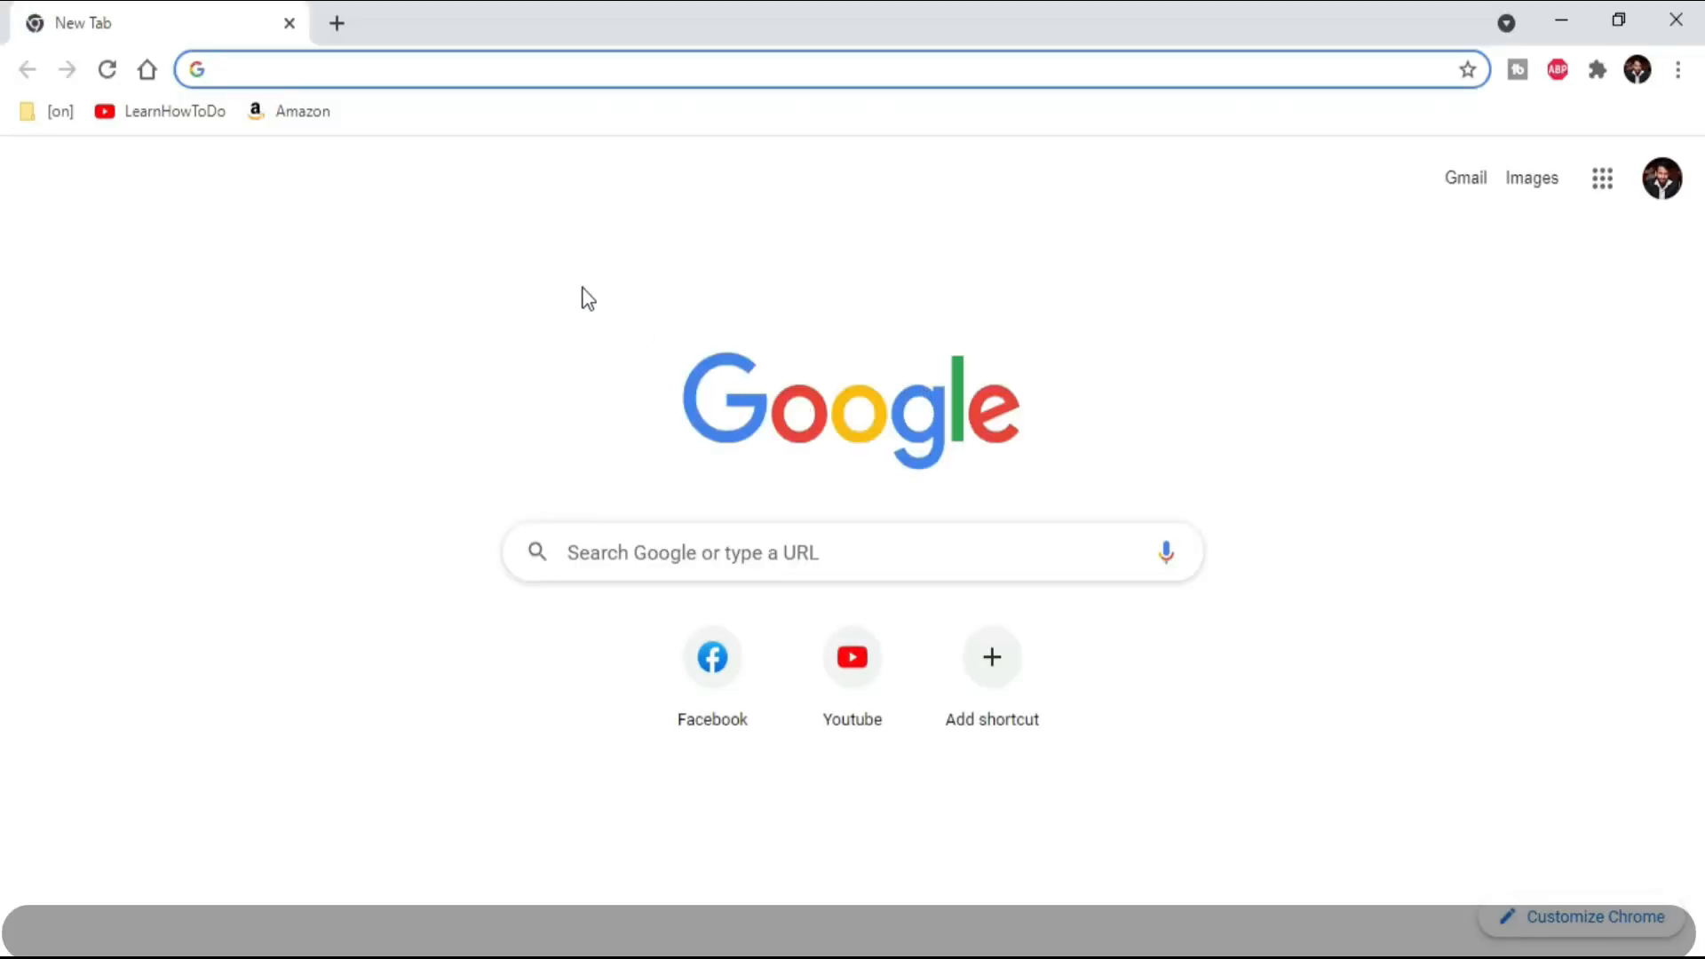
# - Open amazon.com from the Amazon bookmark and go to its Sign-In page
pyautogui.click(284, 111)
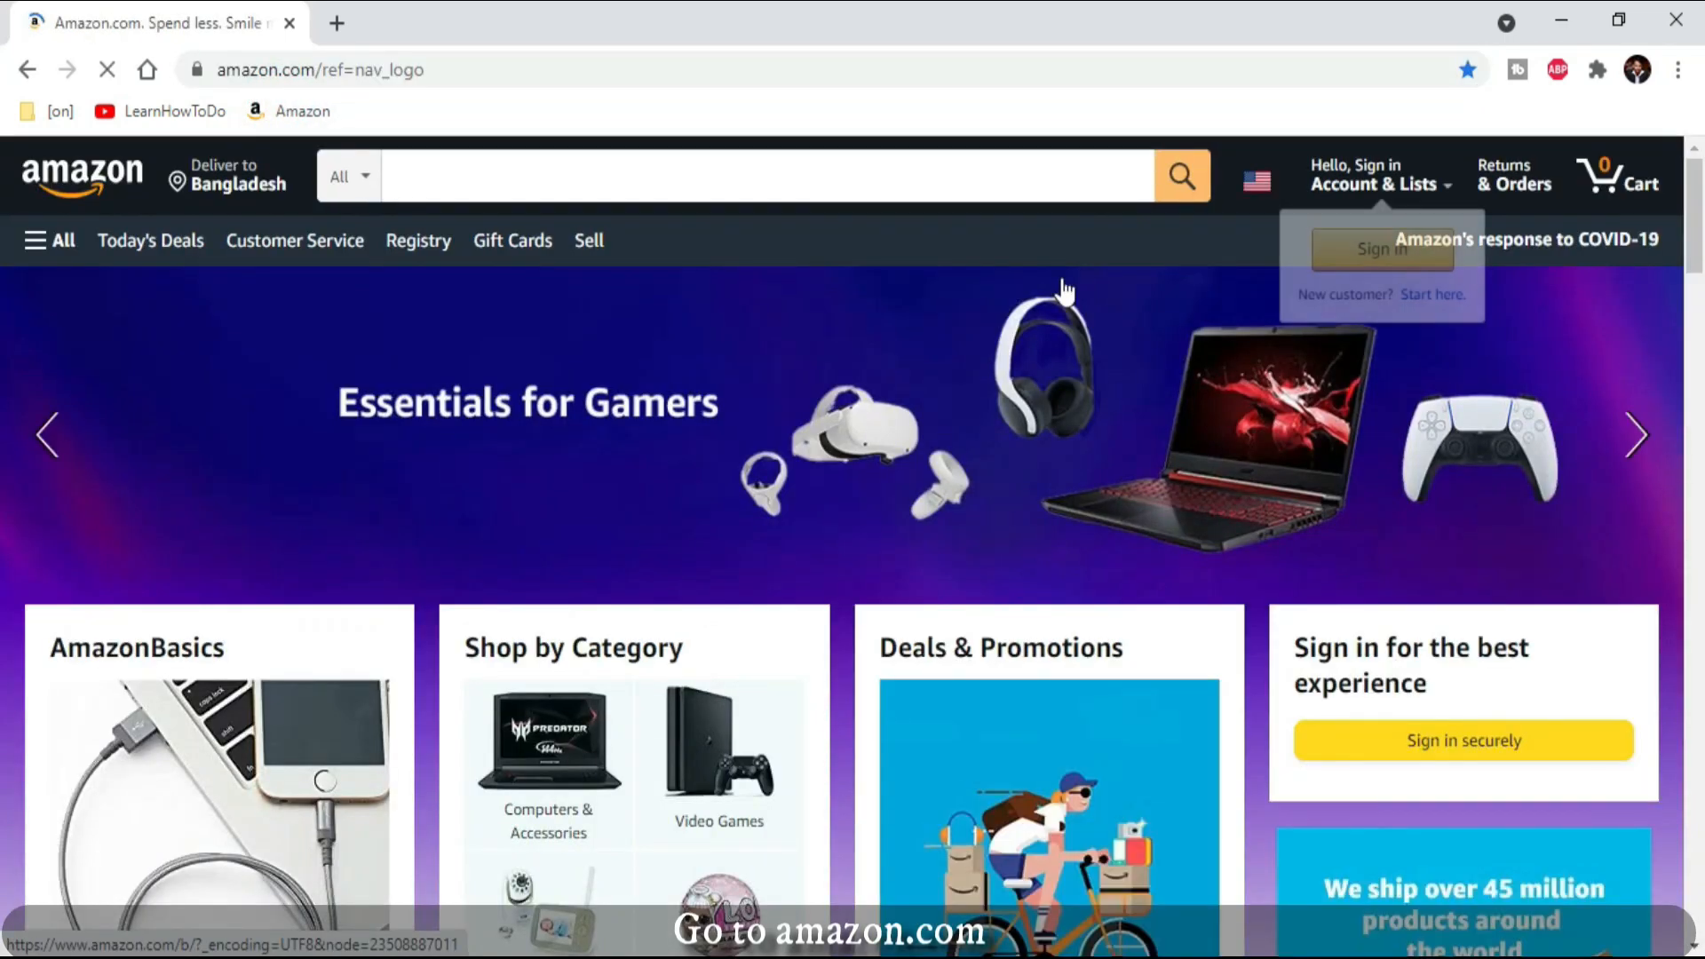
pyautogui.click(1388, 258)
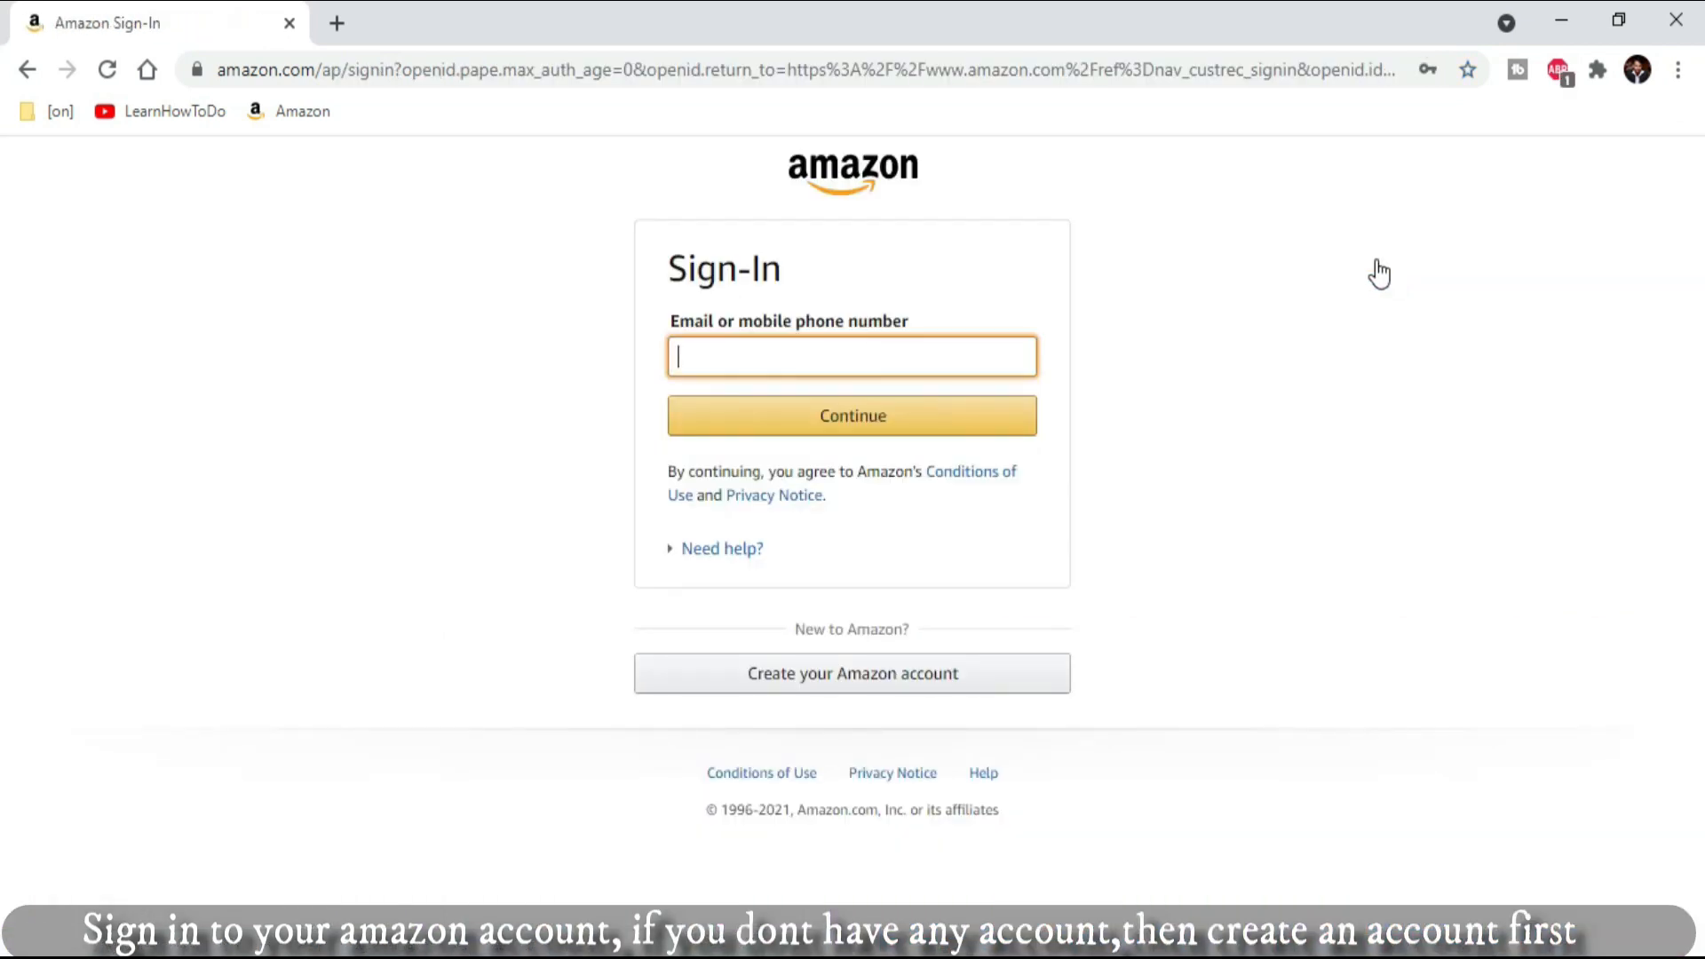
# - Fill in the saved account e-mail and the saved password from the browser
pyautogui.write('e')
pyautogui.click(758, 410)
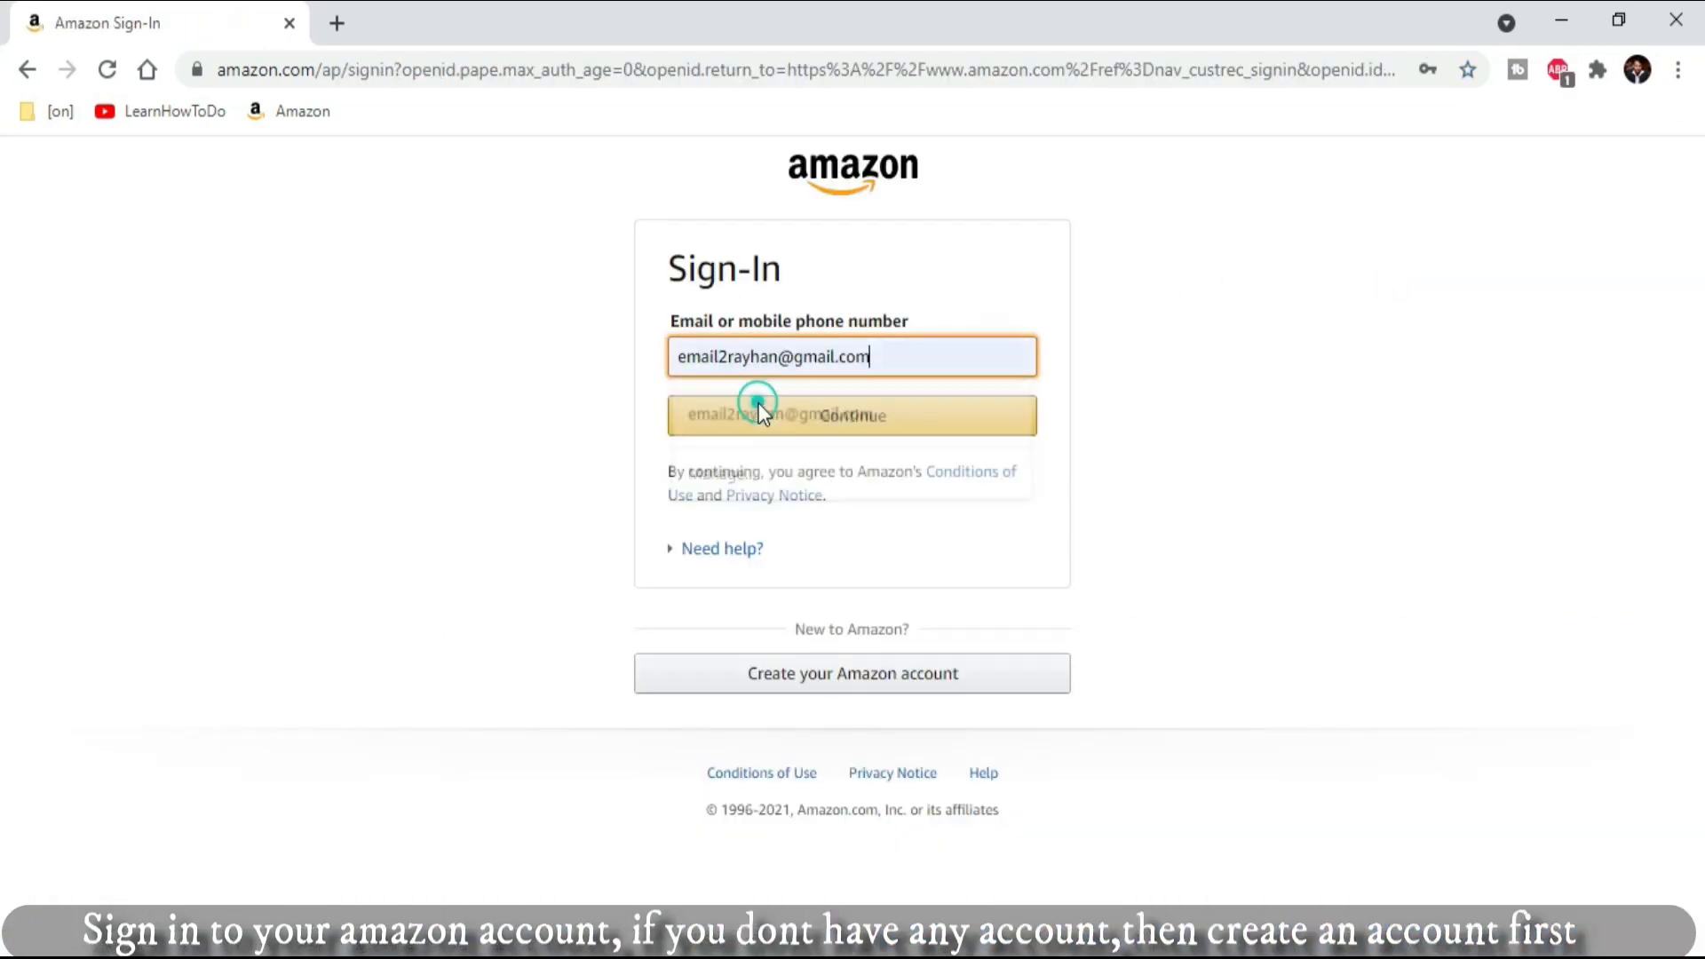
pyautogui.click(793, 433)
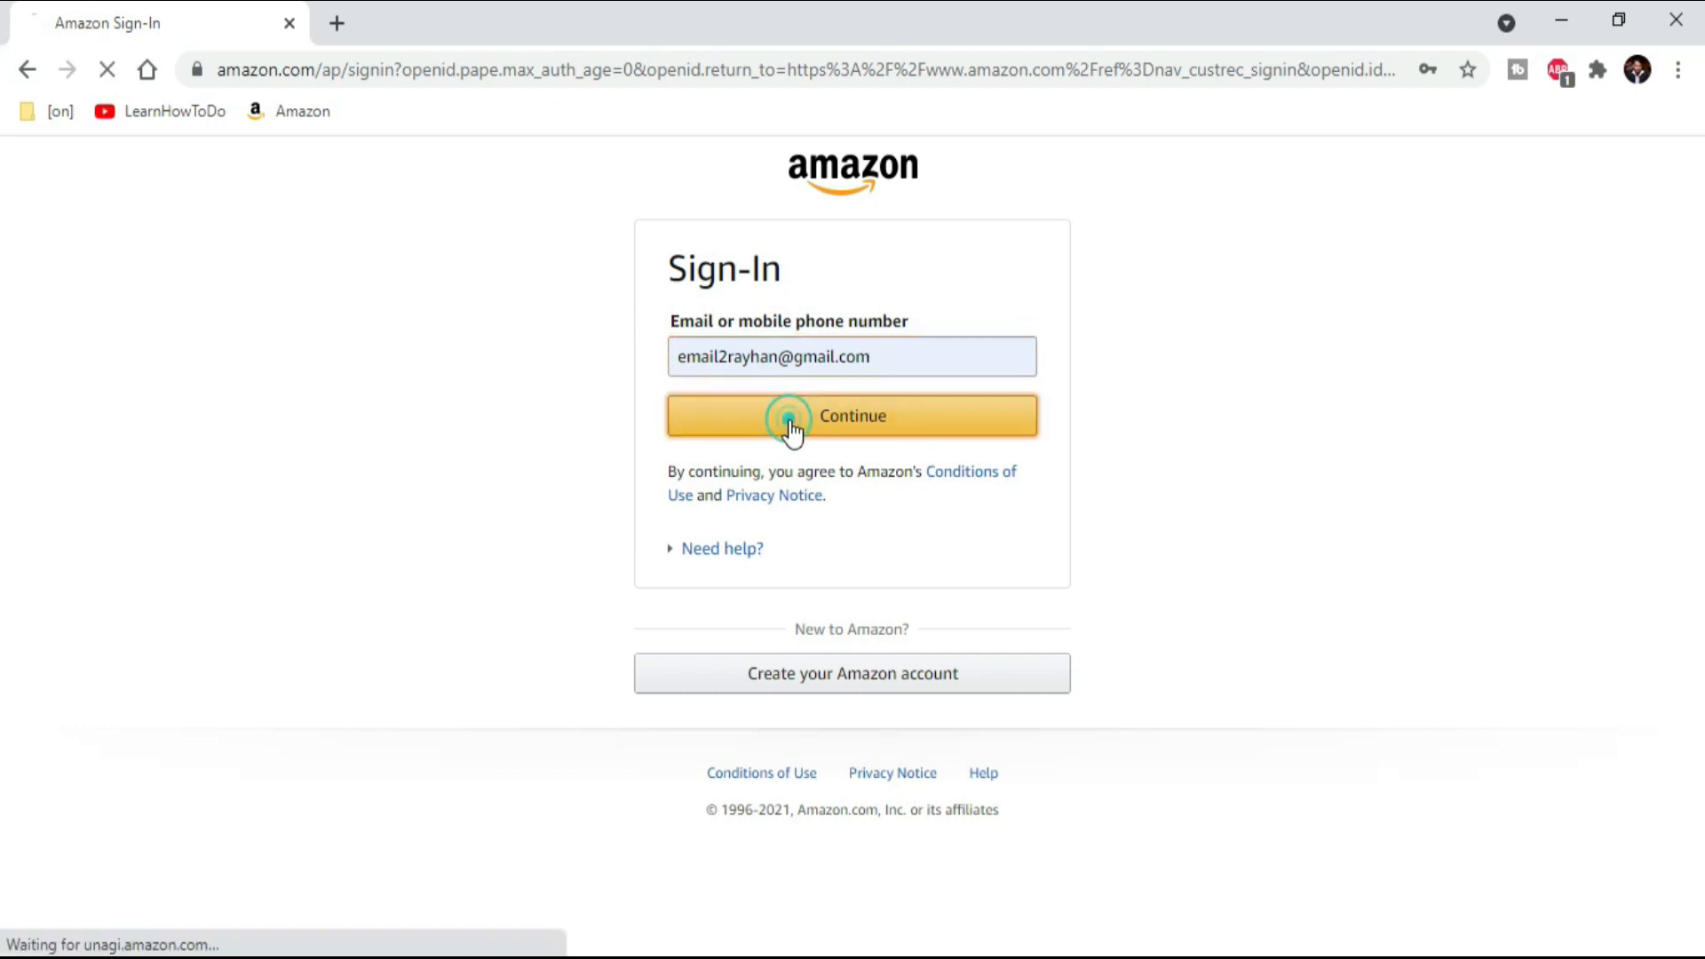
pyautogui.click(790, 391)
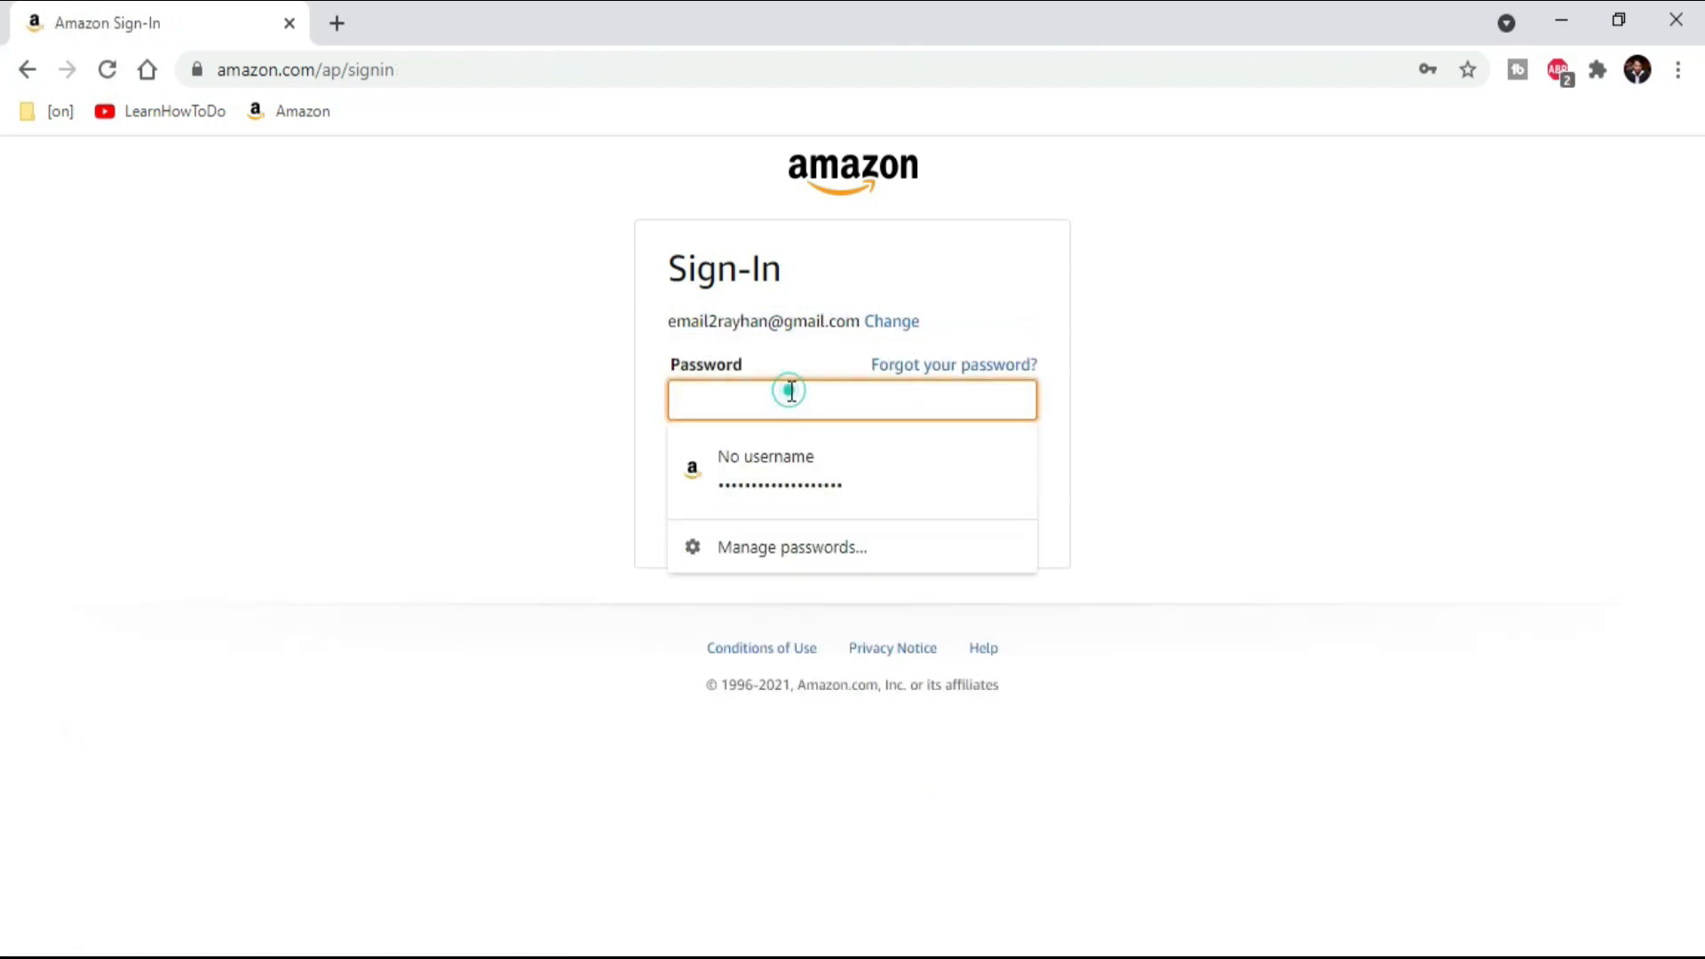
pyautogui.click(766, 480)
# - Sign in with Keep me signed in ticked and save the password in the browser
pyautogui.click(682, 524)
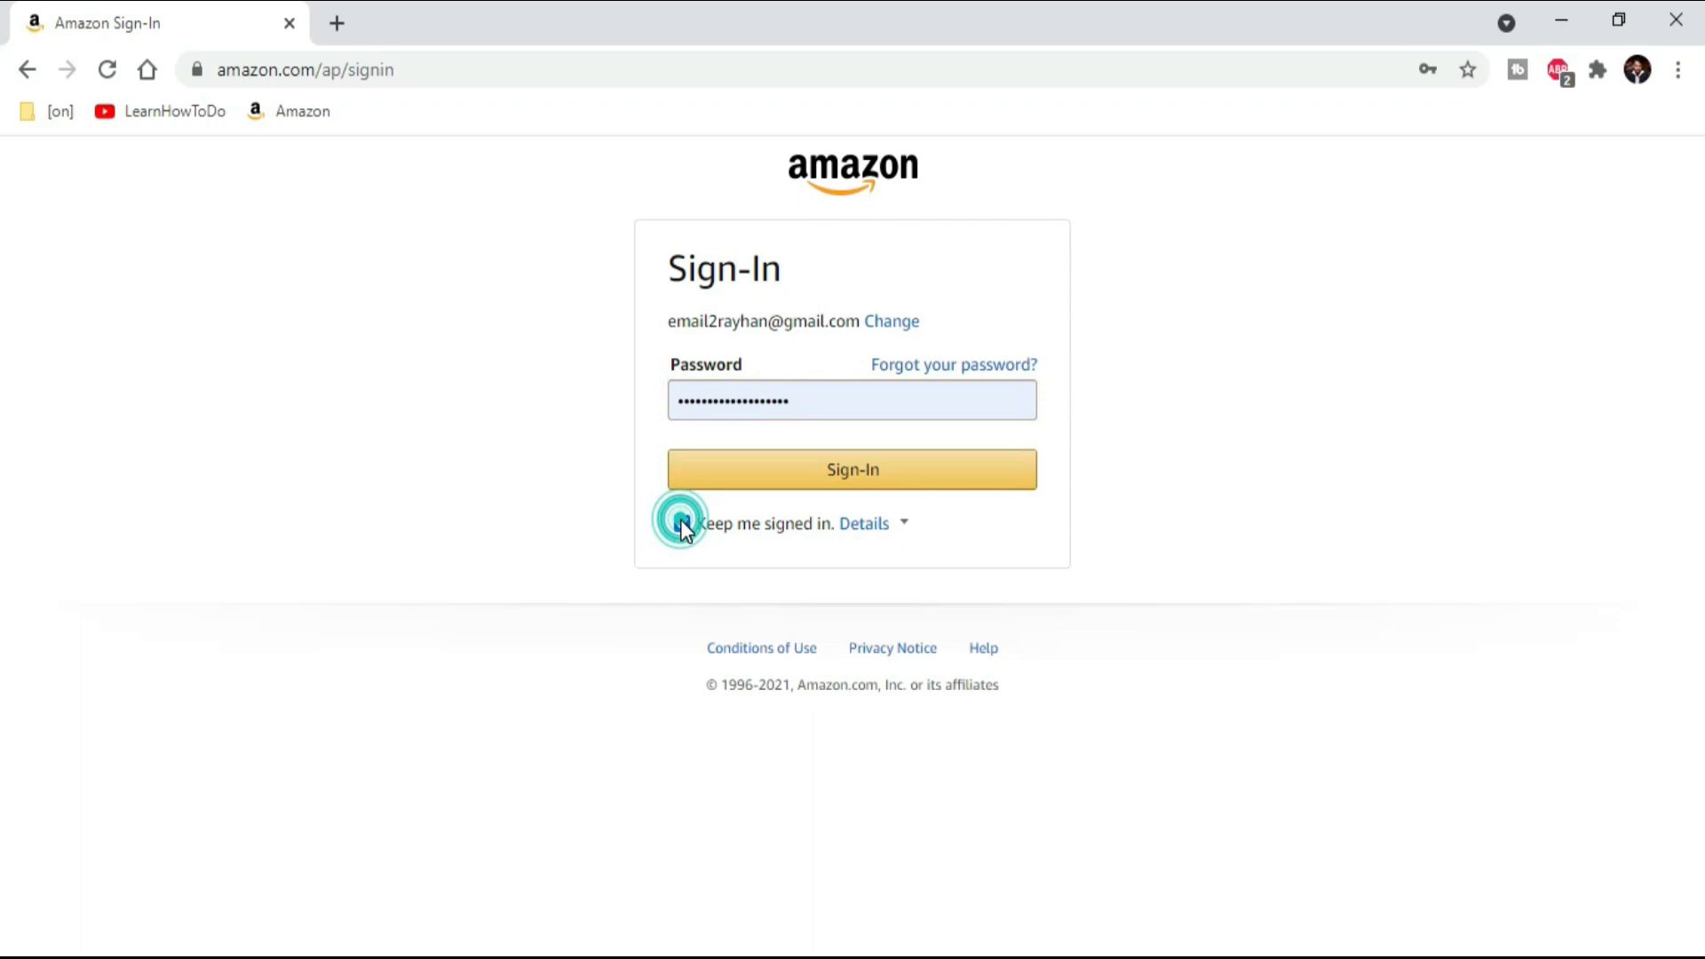
pyautogui.click(799, 468)
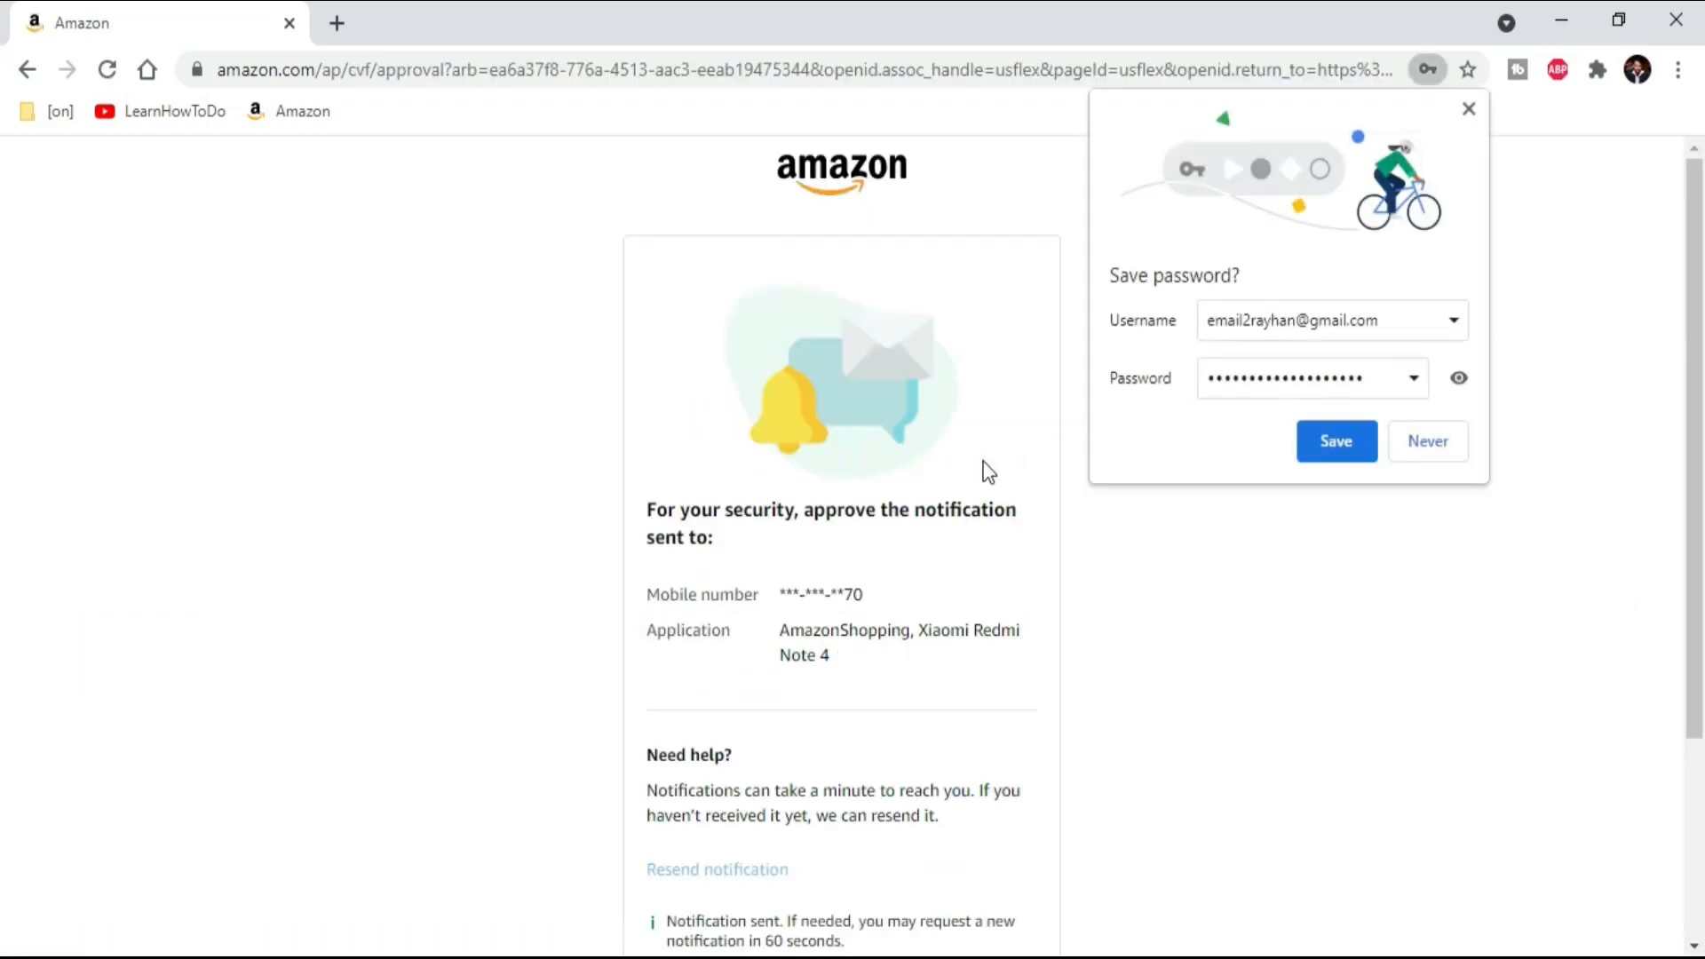
pyautogui.click(1339, 444)
pyautogui.scroll(-3, 1165, 473)
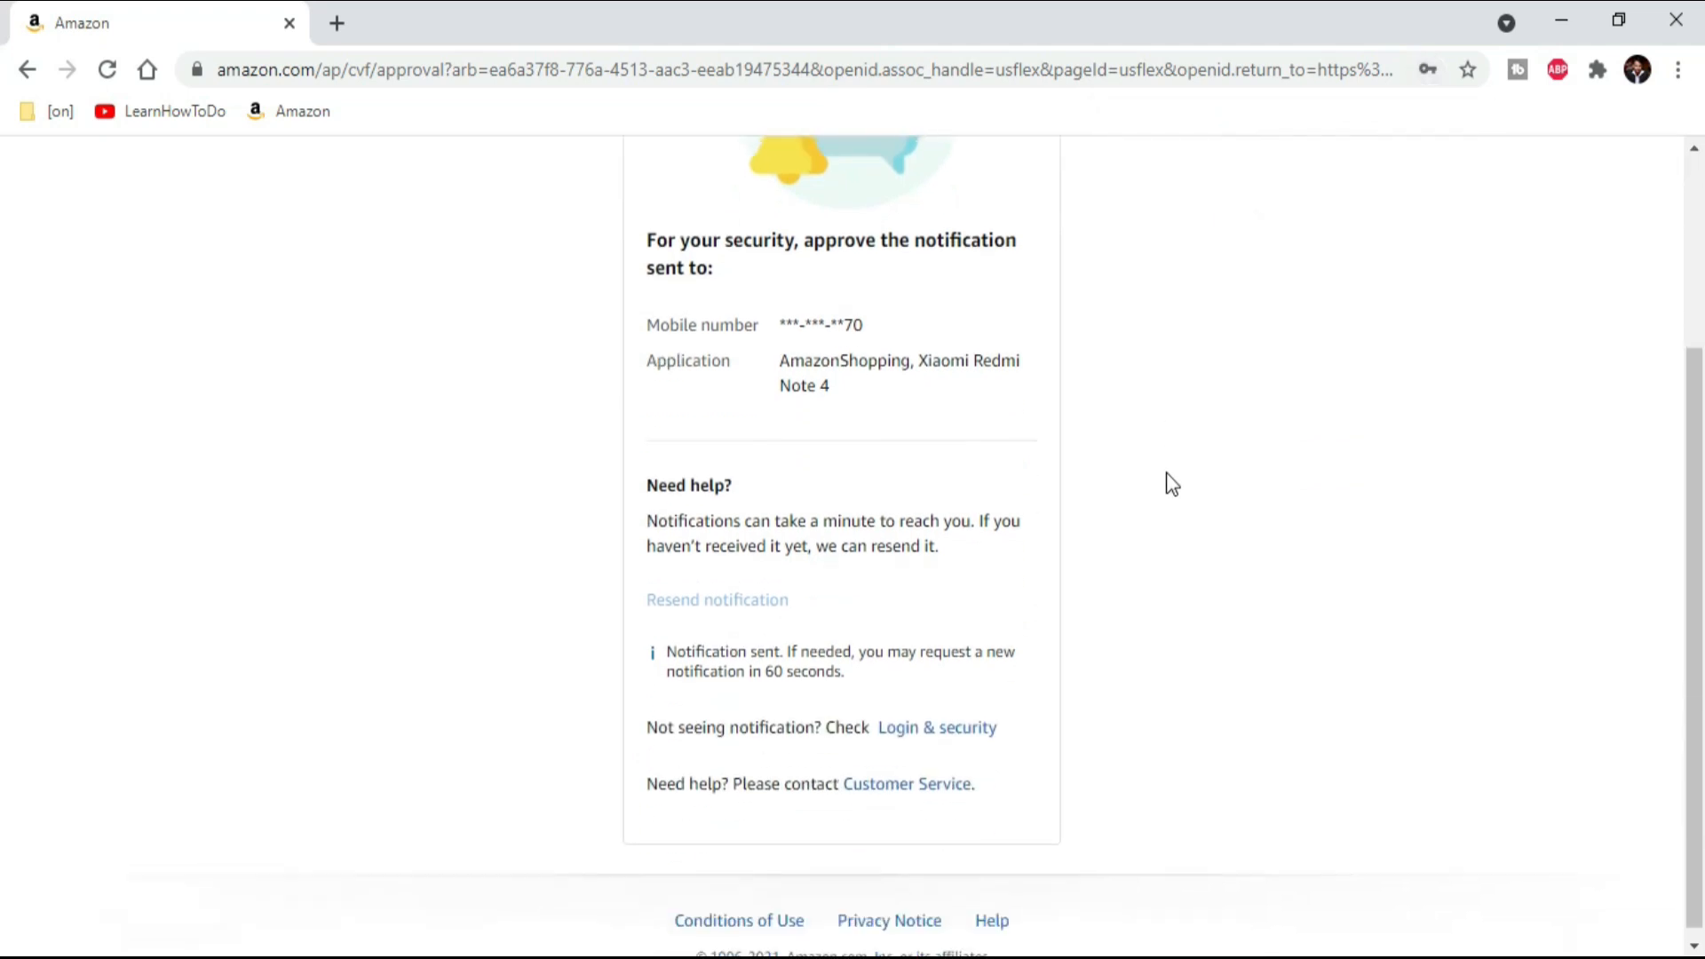
pyautogui.scroll(3, 1165, 484)
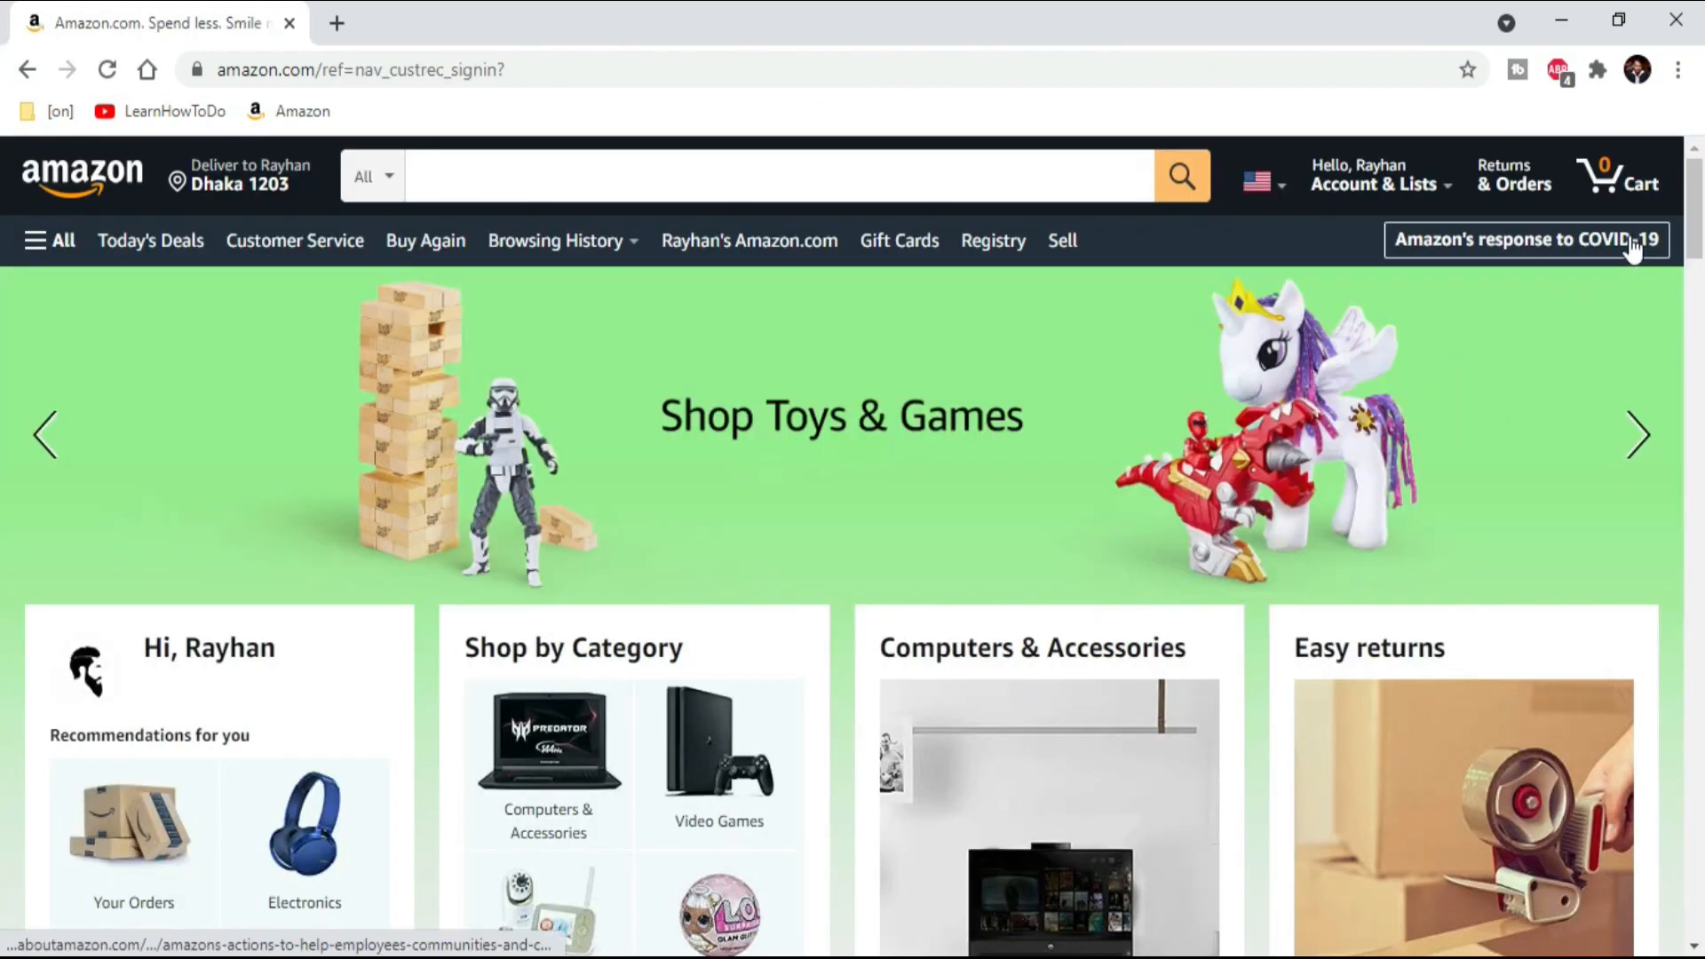
pyautogui.moveTo(1434, 182)
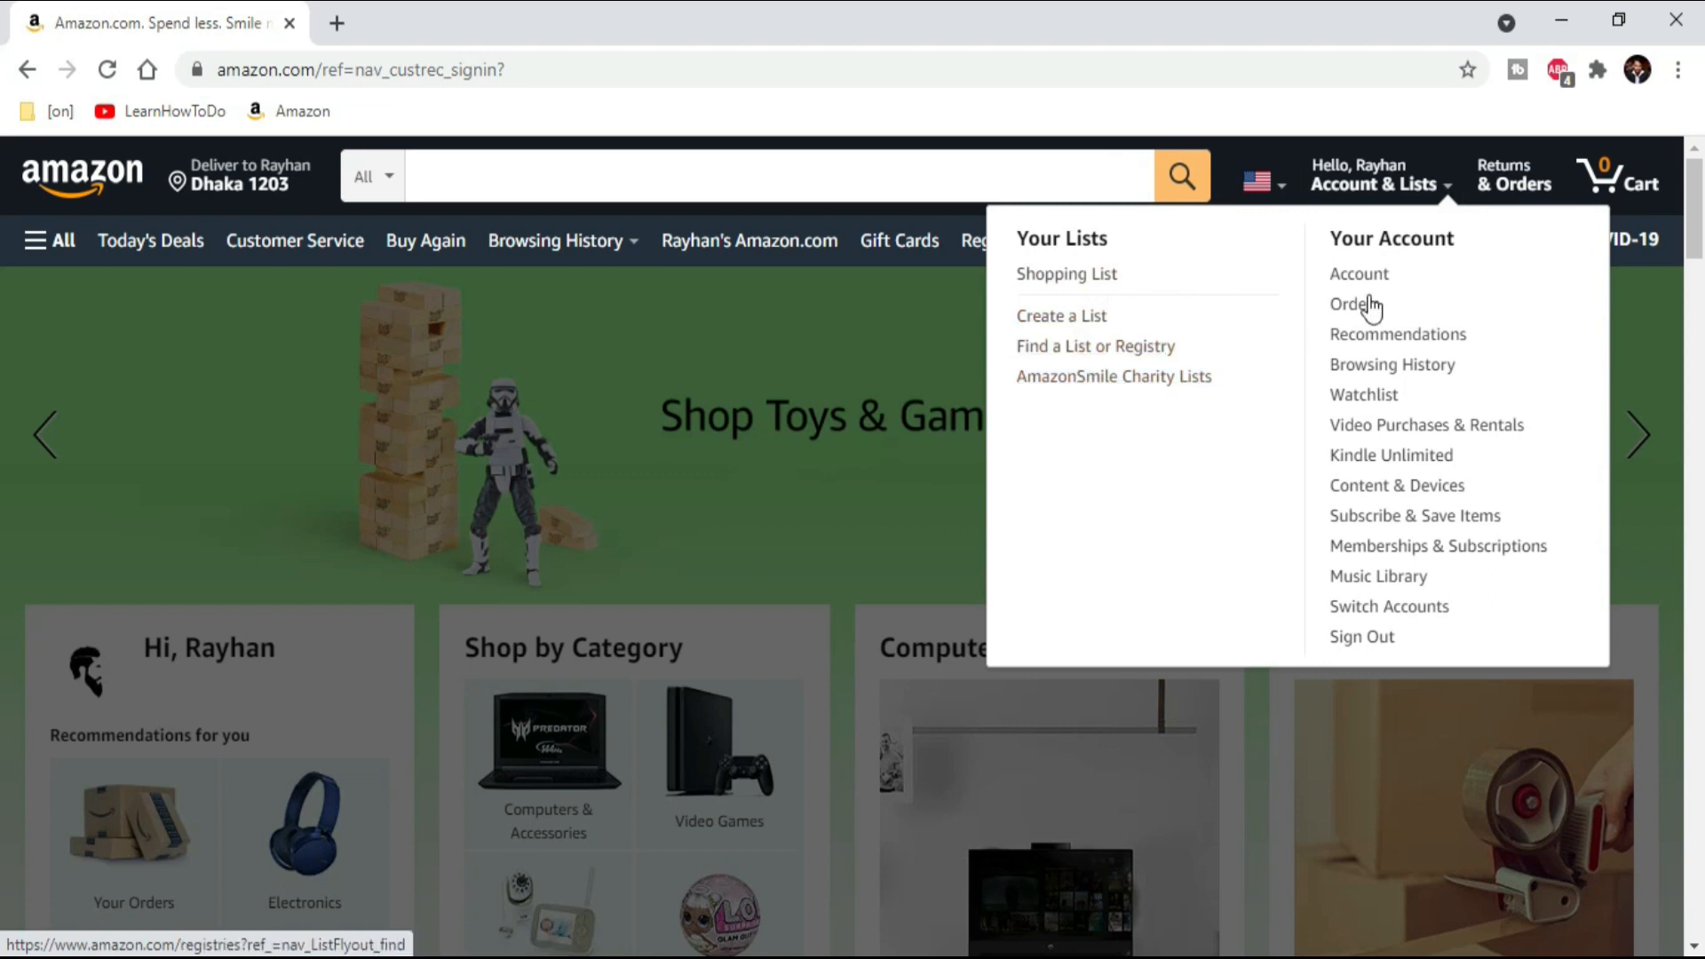
# - From the Account page, follow the footer's Become an Affiliate link and start the Associates sign-up
pyautogui.click(1379, 278)
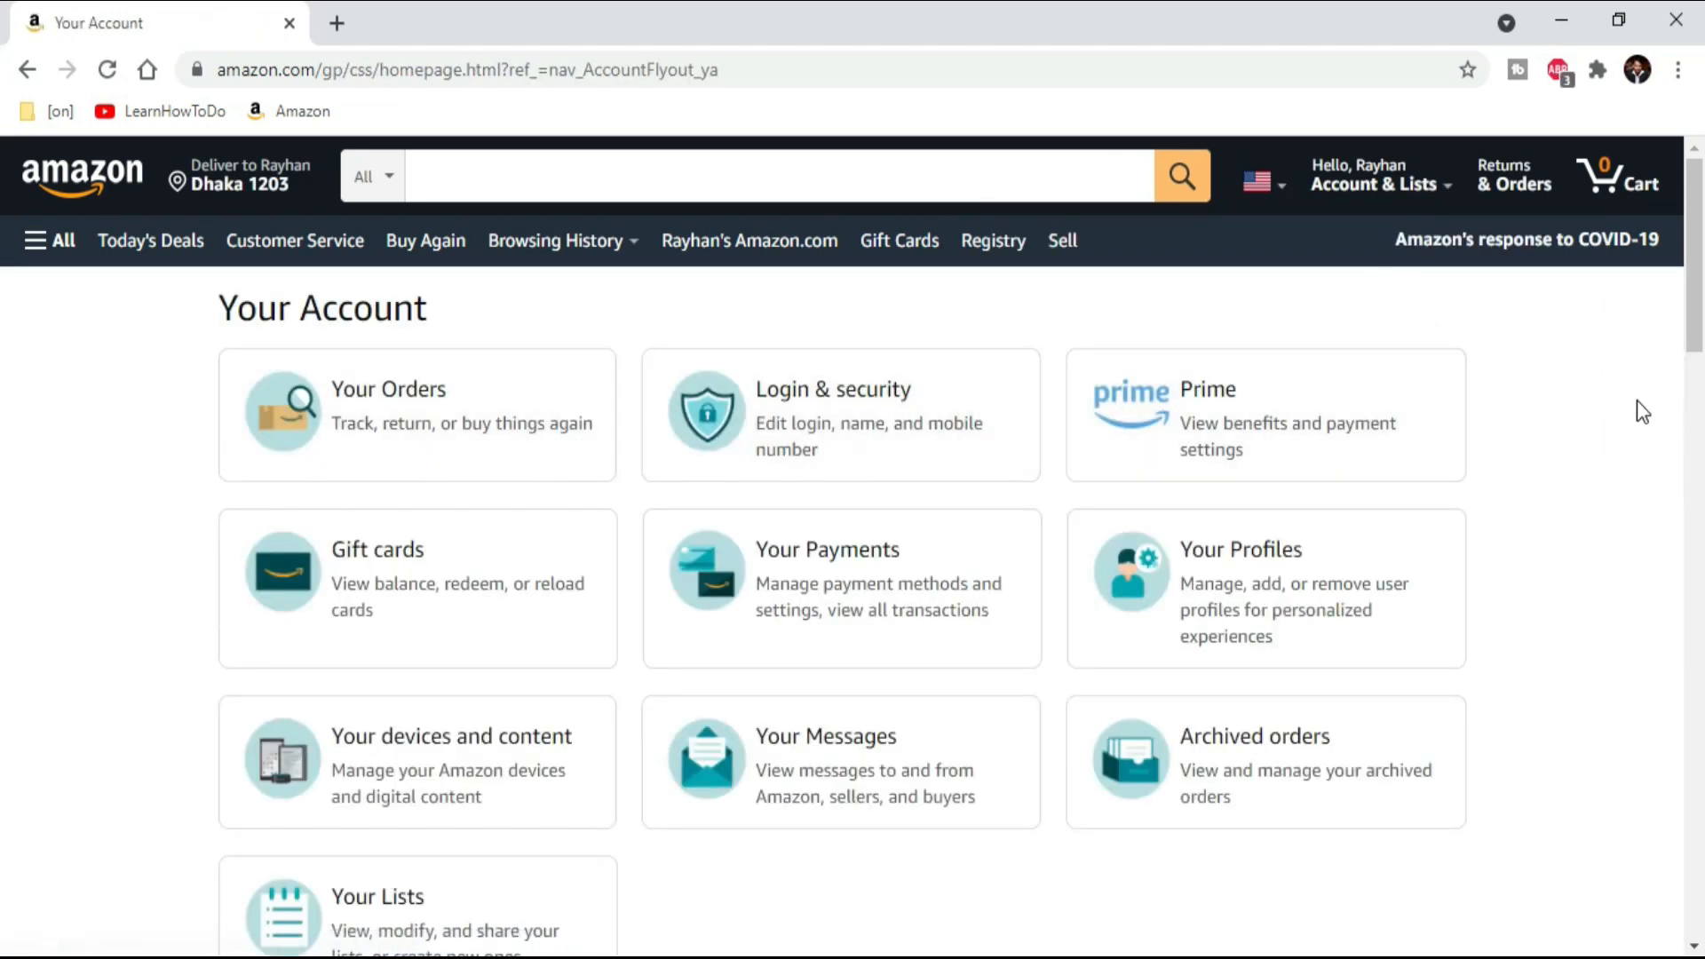
pyautogui.scroll(-3, 1639, 406)
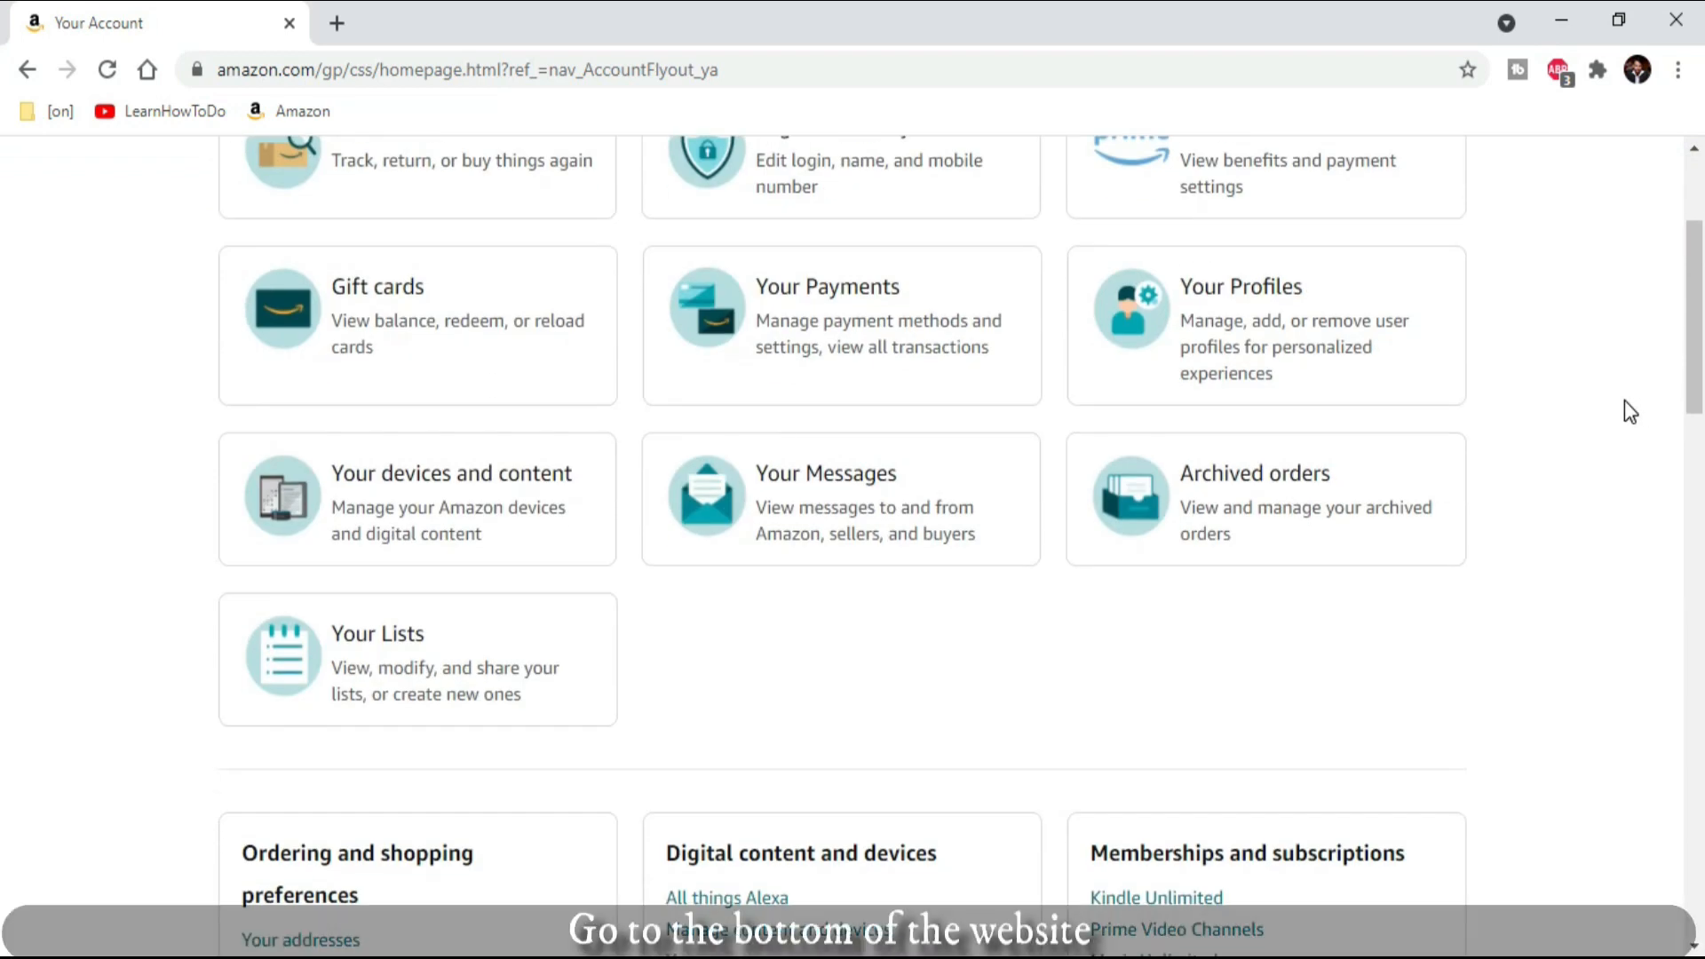
pyautogui.scroll(-20, 1625, 401)
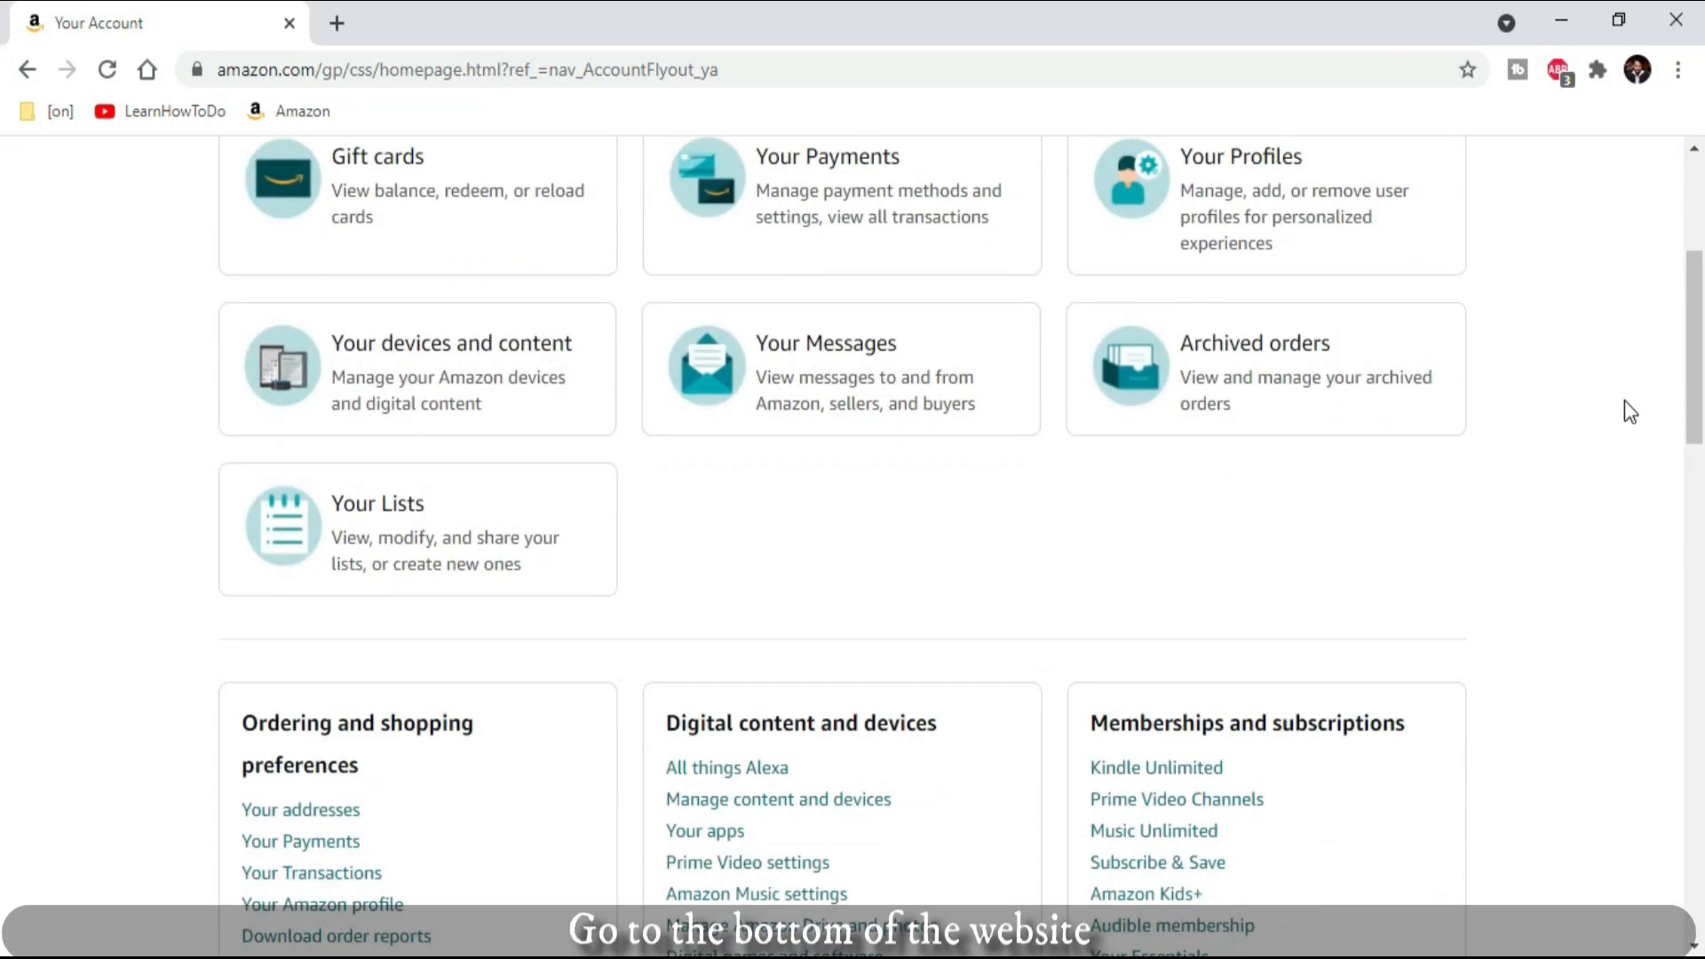
pyautogui.scroll(5, 1623, 399)
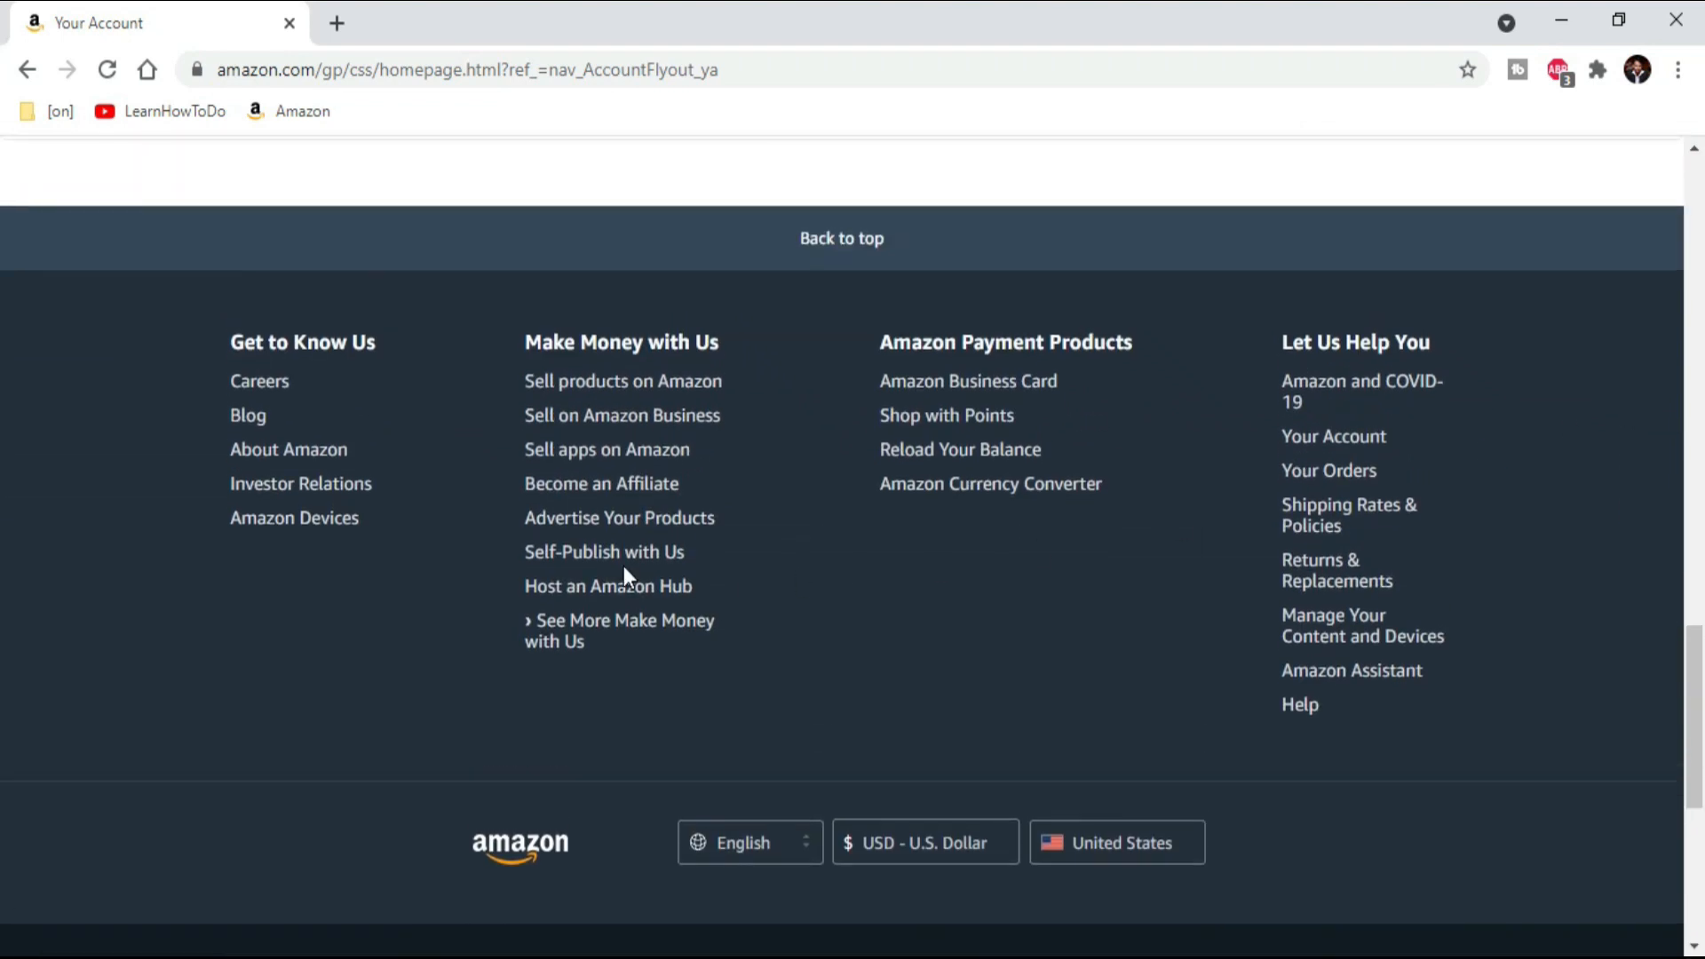
pyautogui.click(604, 486)
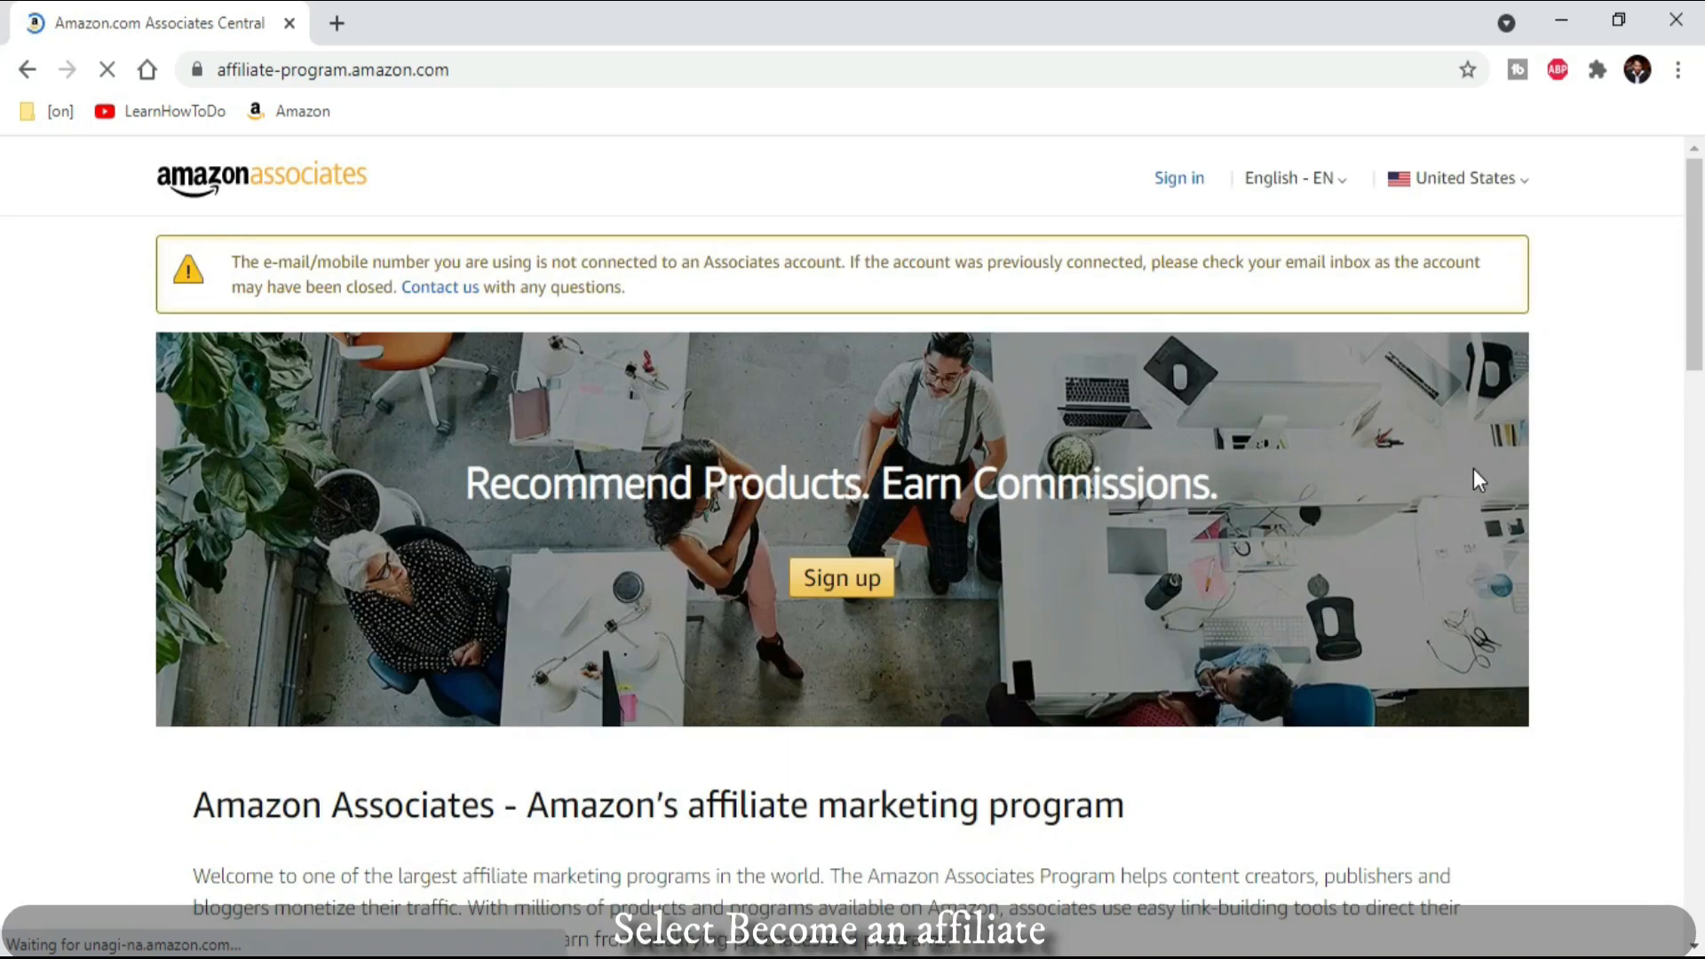
pyautogui.scroll(-2, 1474, 467)
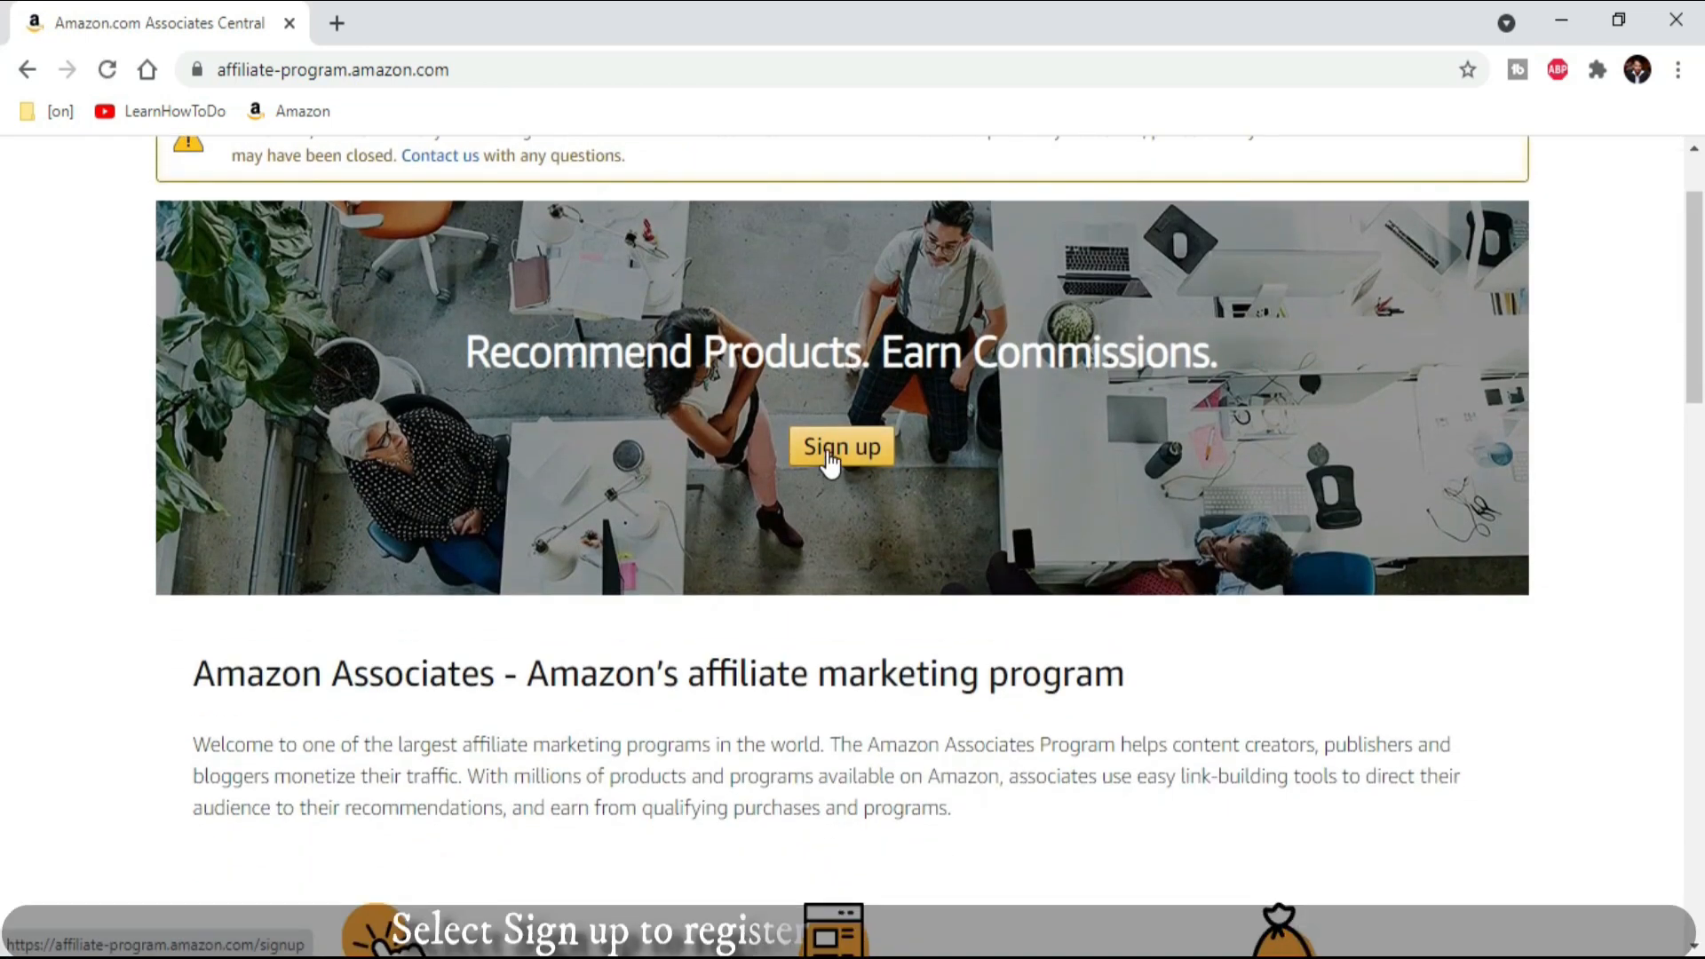
pyautogui.scroll(2, 830, 462)
pyautogui.click(851, 590)
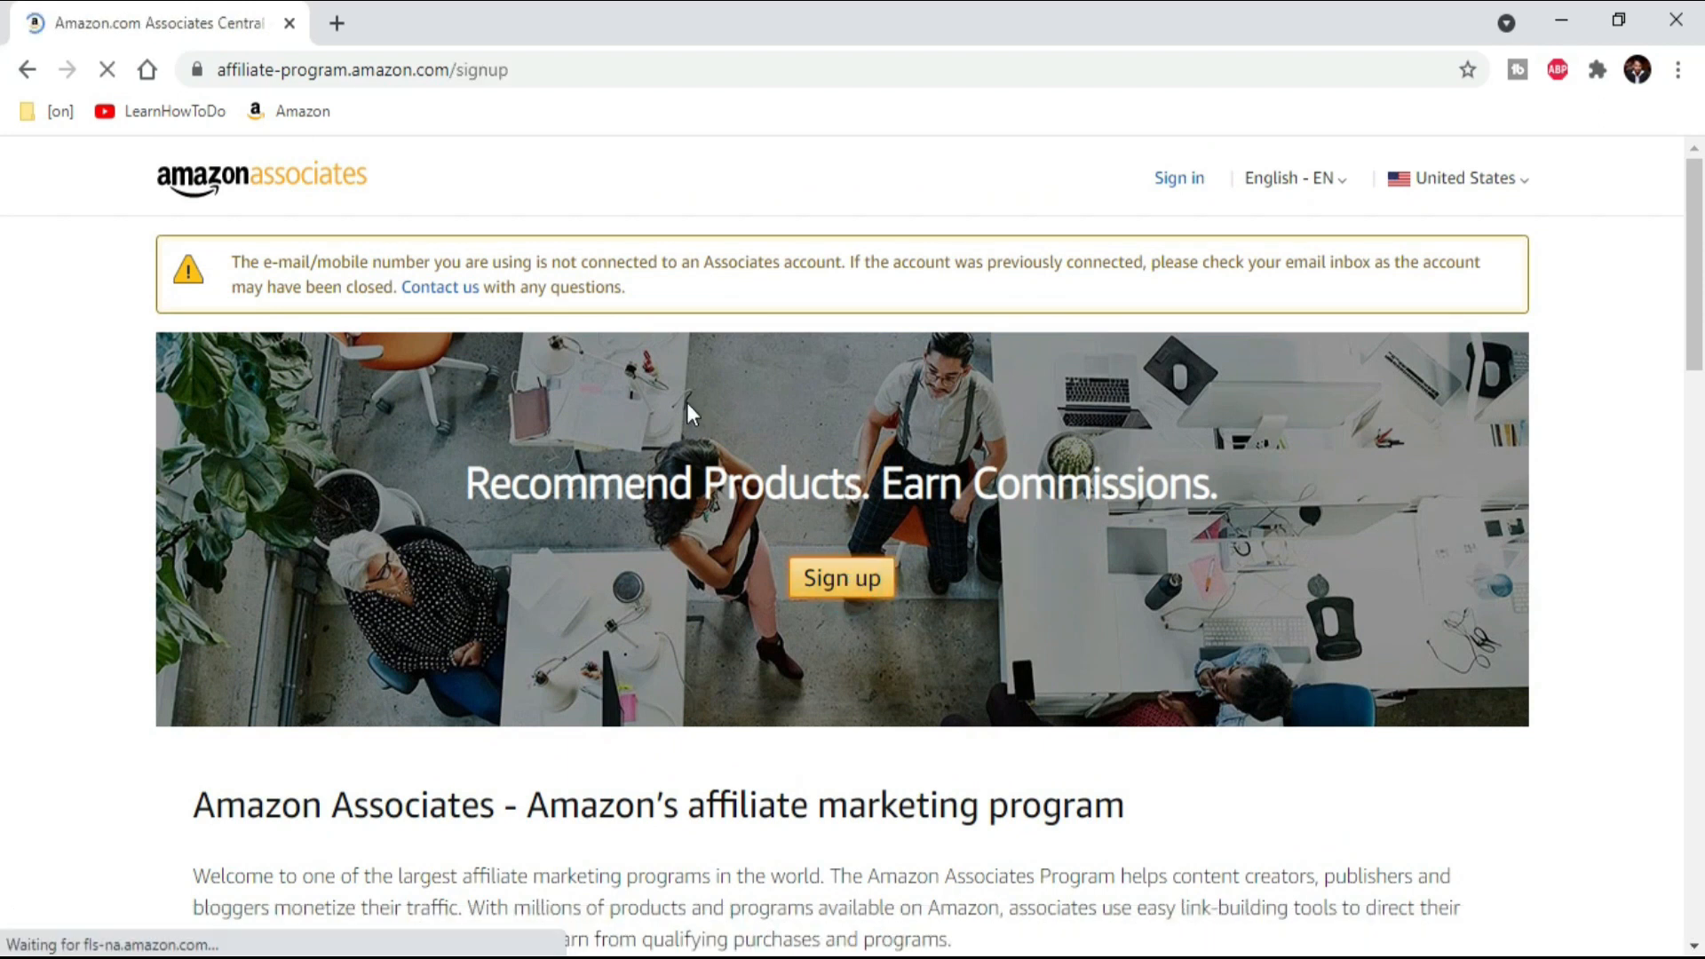
# - Keep 'The payee listed above' as main contact and continue to the website list
pyautogui.scroll(-4, 966, 566)
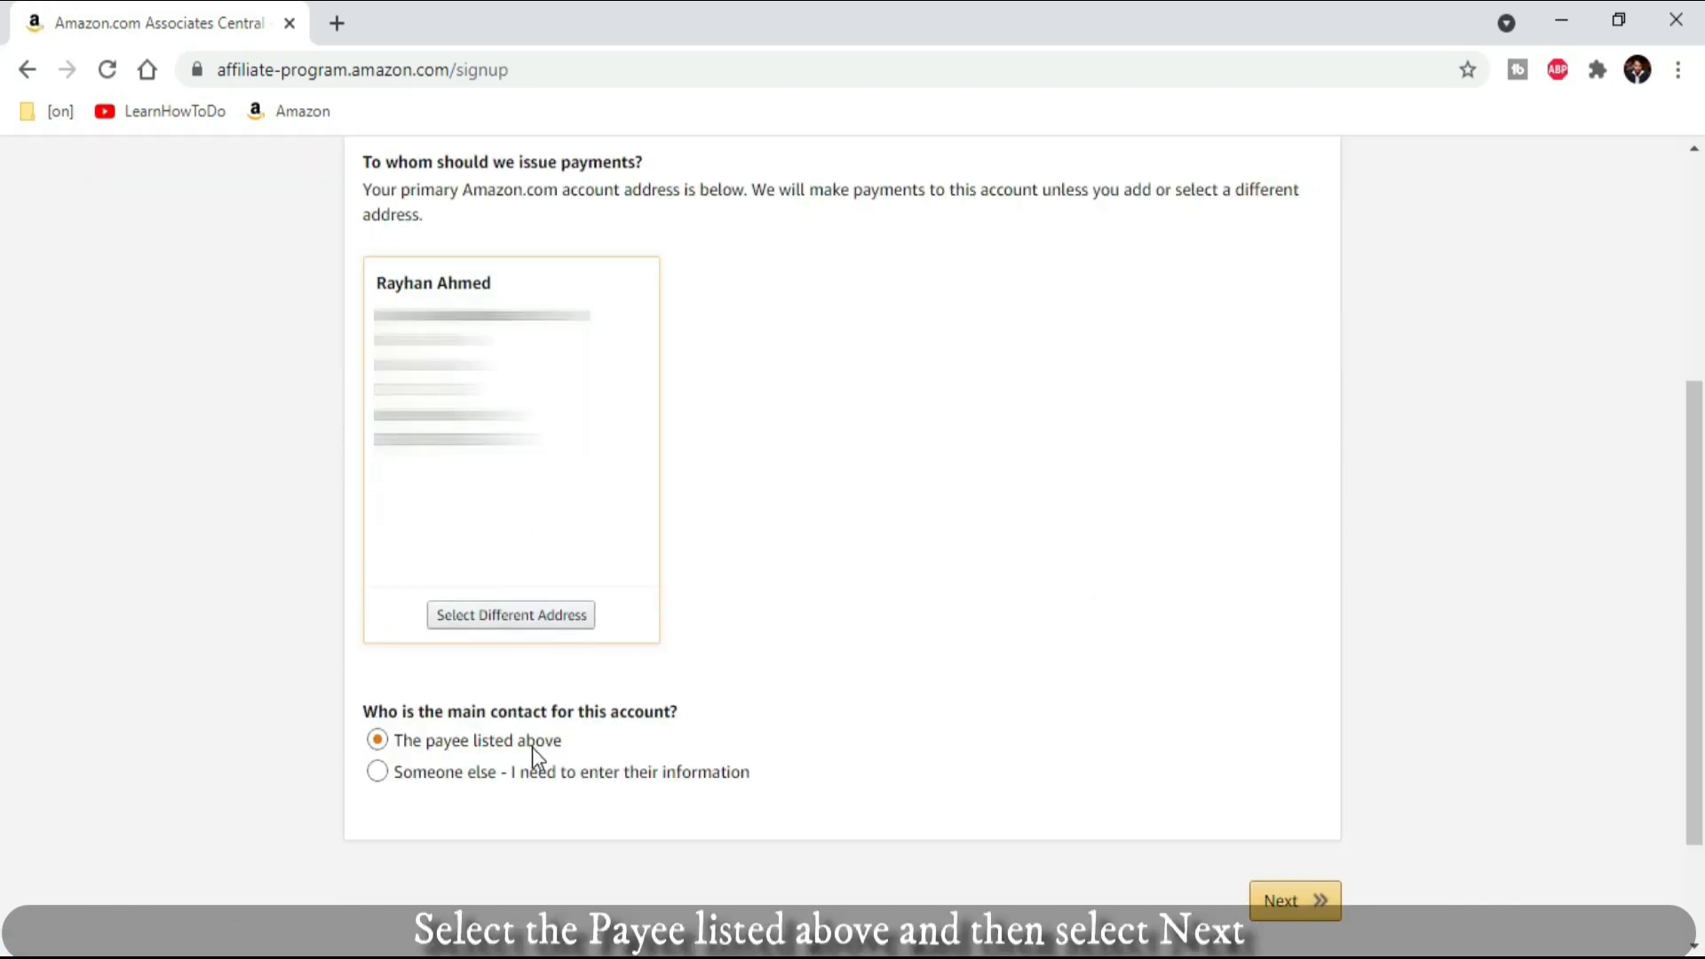
pyautogui.click(1291, 904)
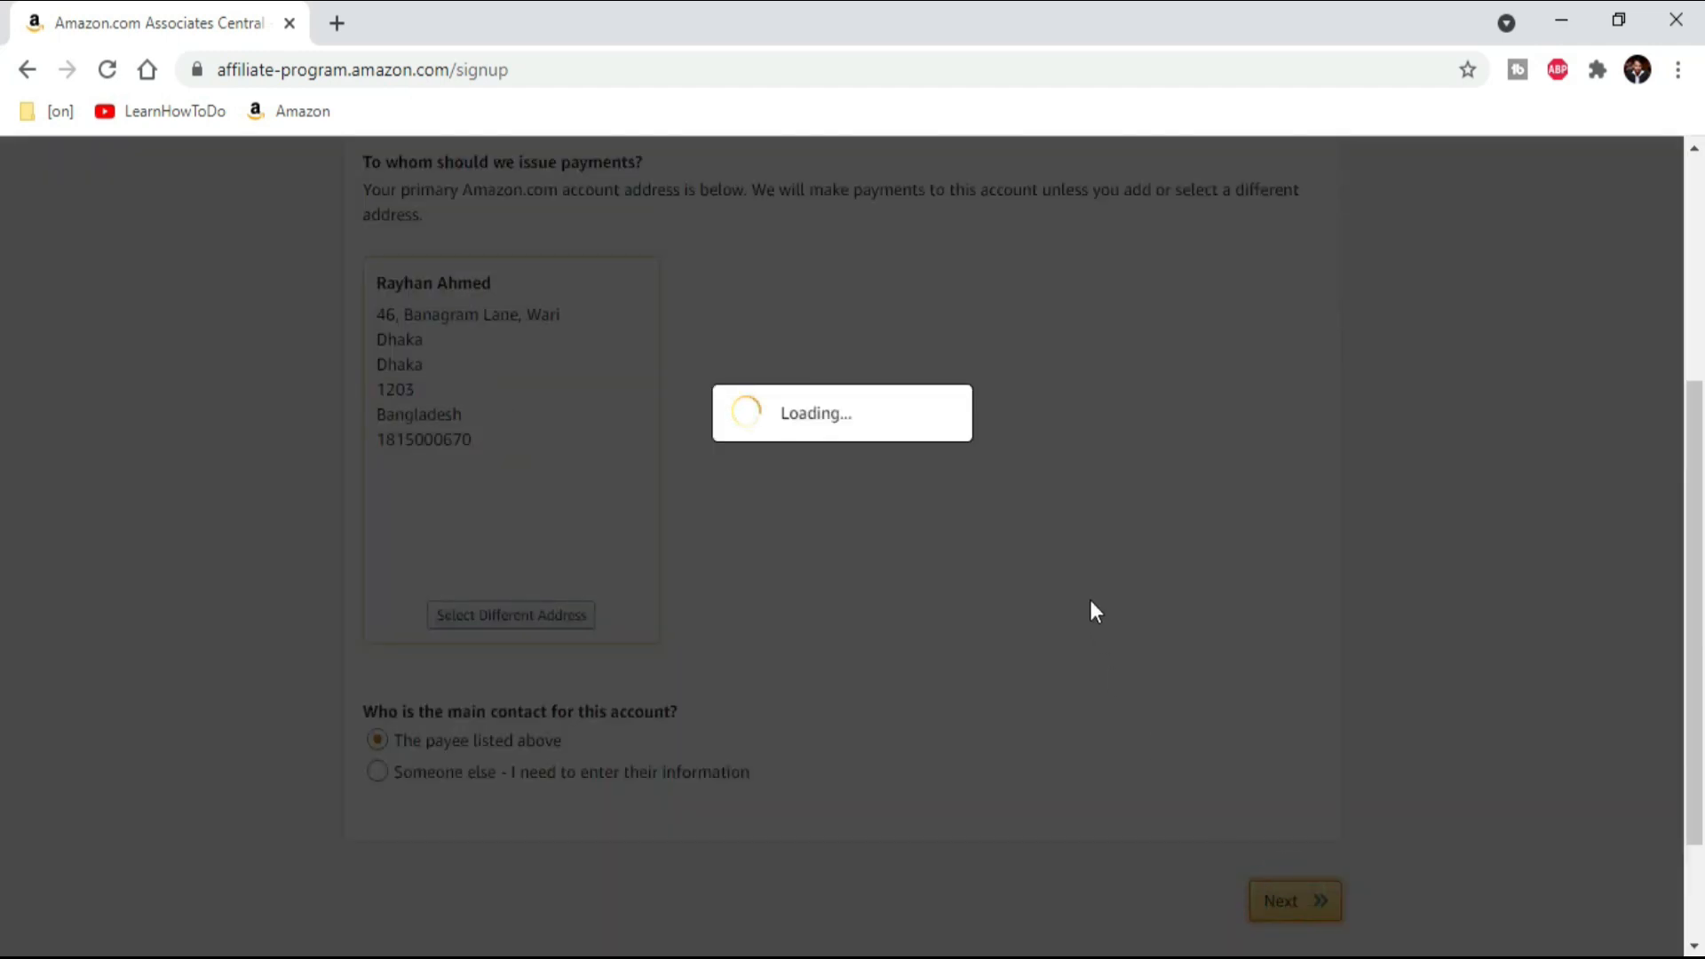
pyautogui.scroll(-1, 1096, 611)
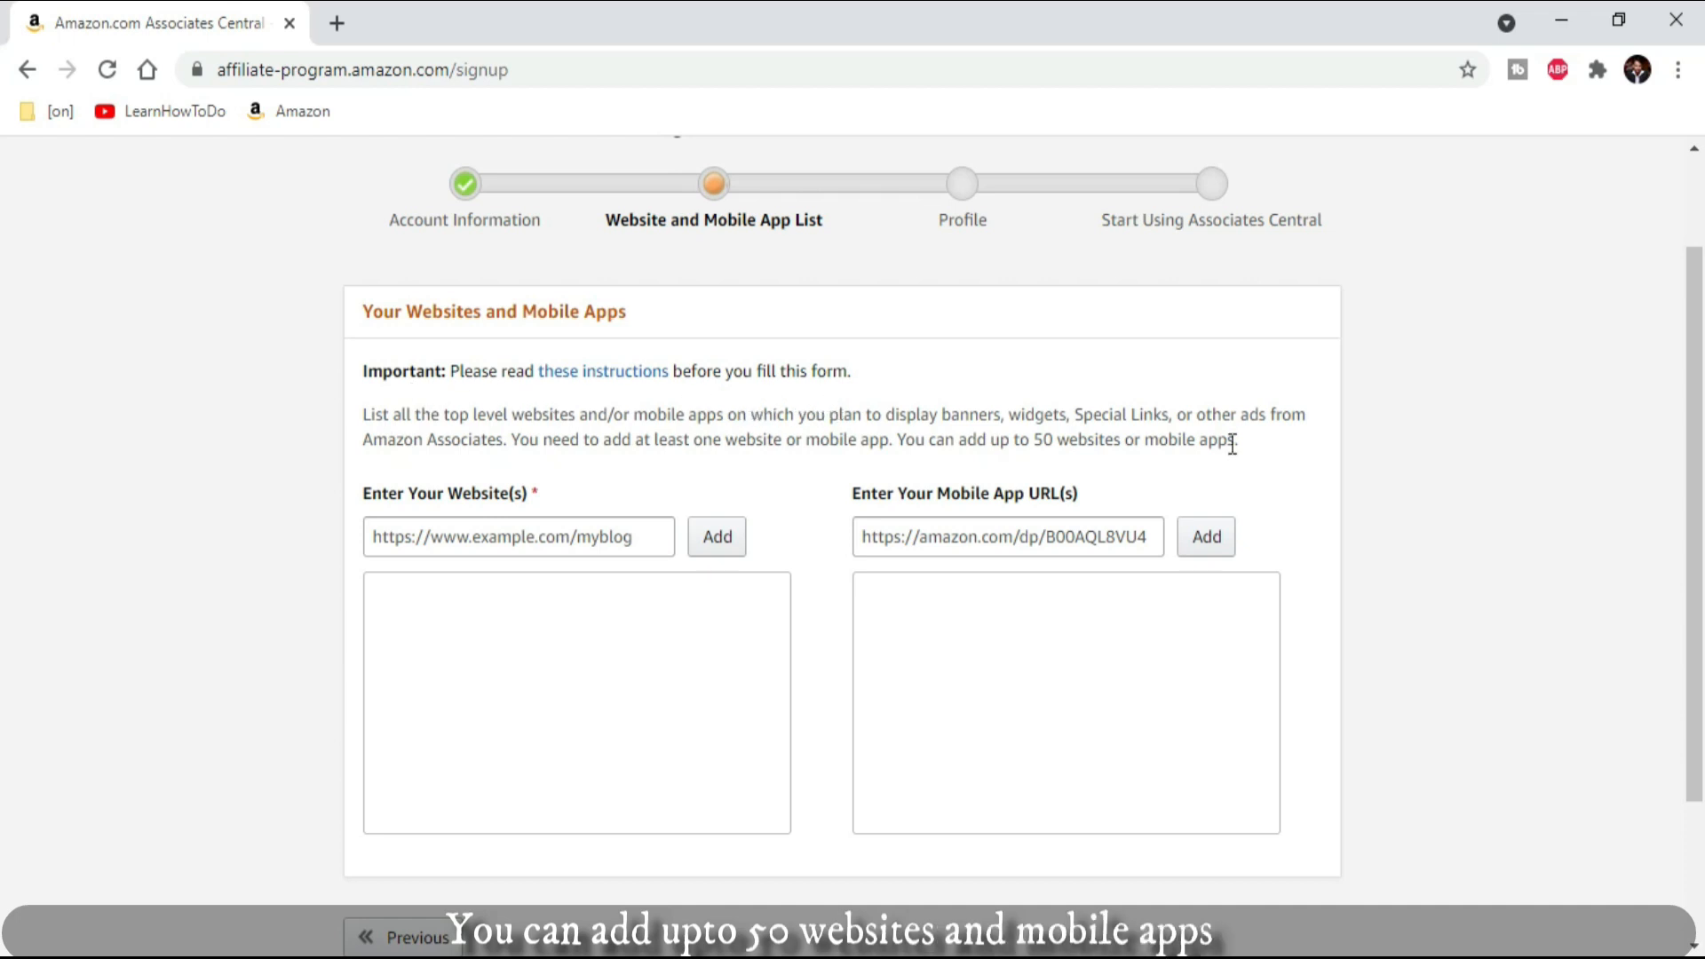
# - Paste youtube.com/c/LearnHowToDone into the website field and add it to the list
pyautogui.scroll(-2, 1321, 495)
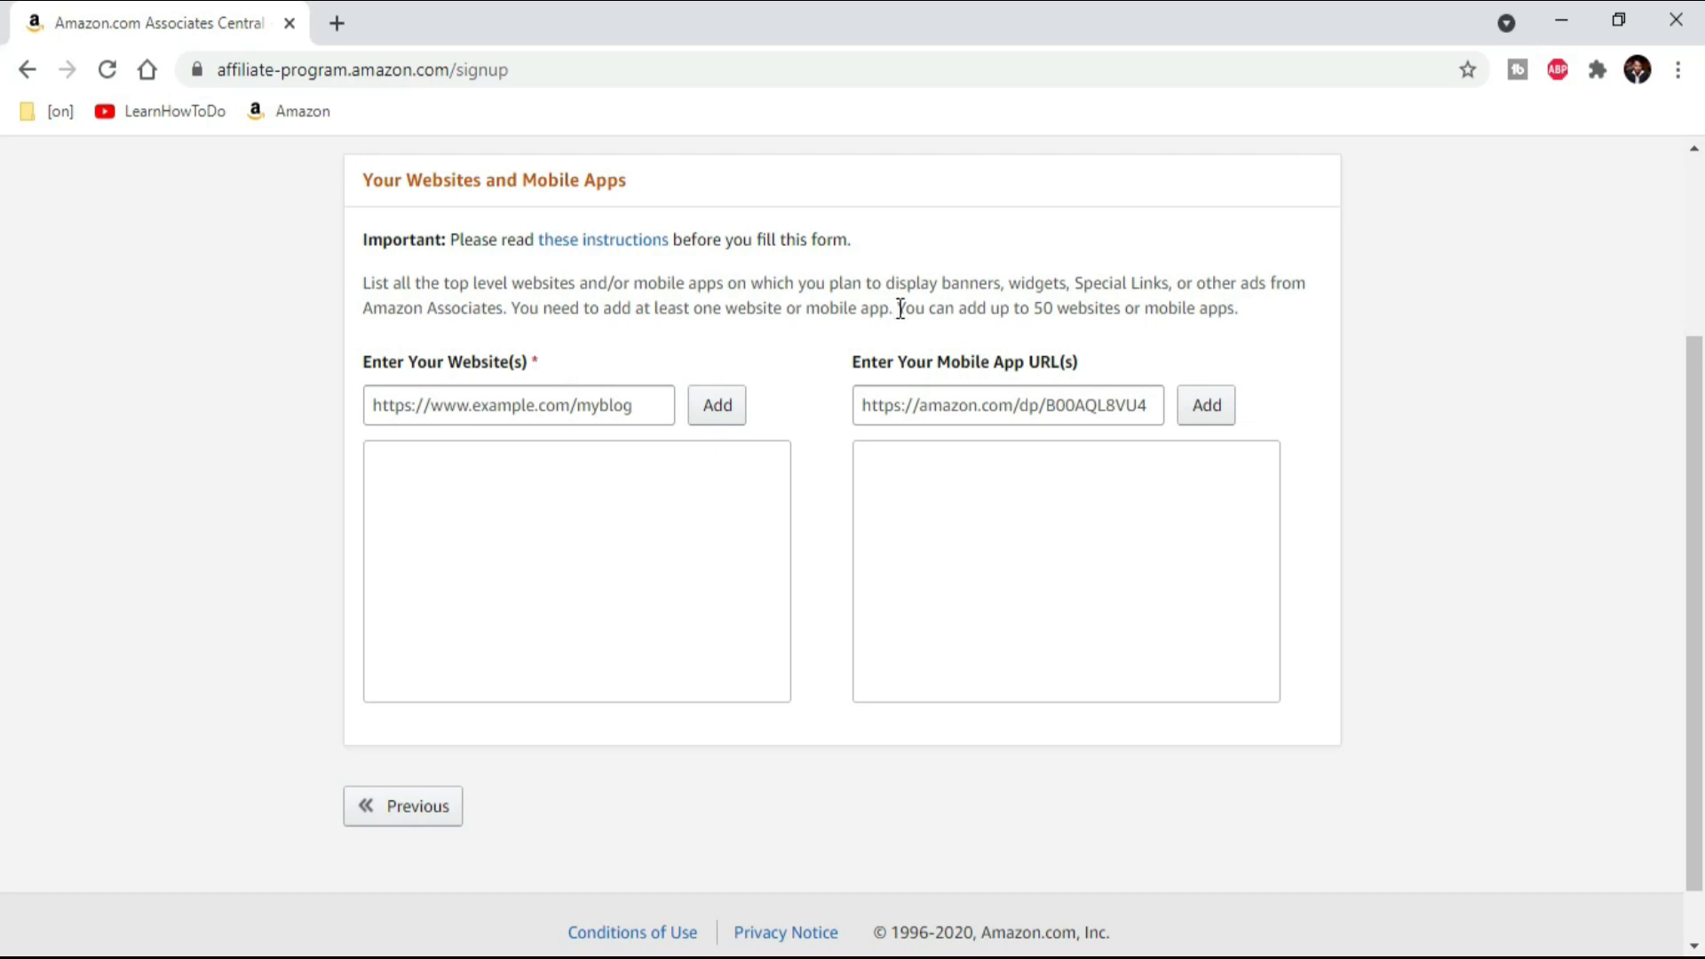
pyautogui.moveTo(897, 308); pyautogui.dragTo(1278, 328)
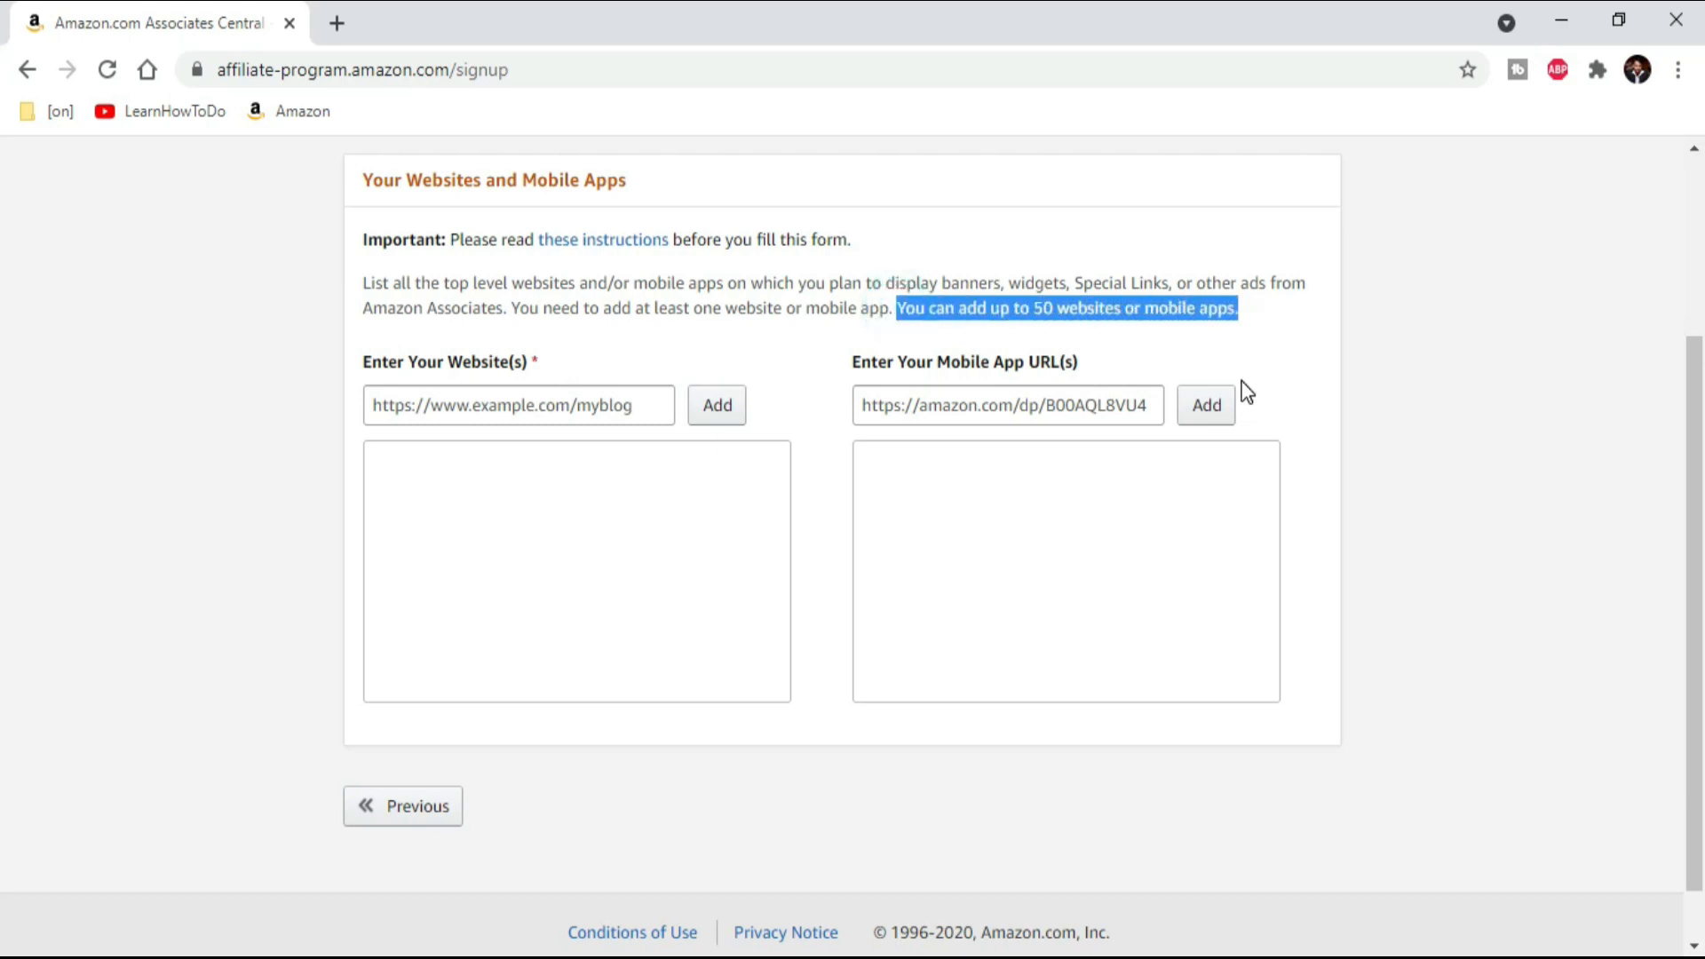
pyautogui.click(1271, 346)
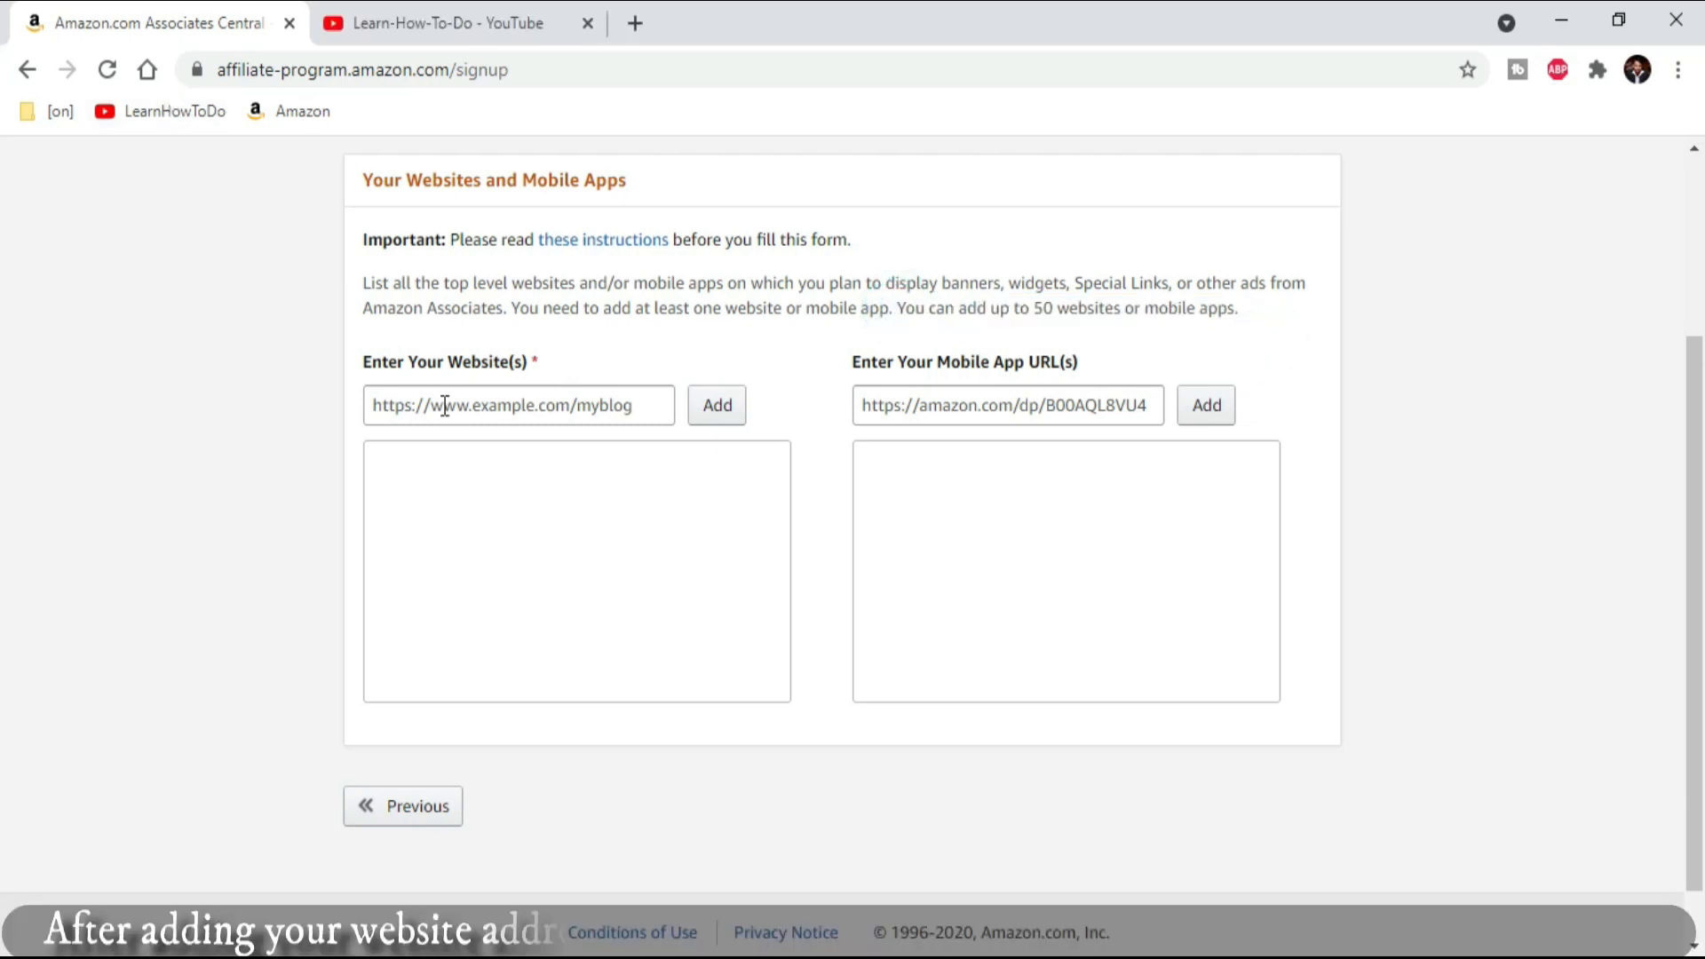
pyautogui.click(442, 411)
pyautogui.rightClick(442, 410)
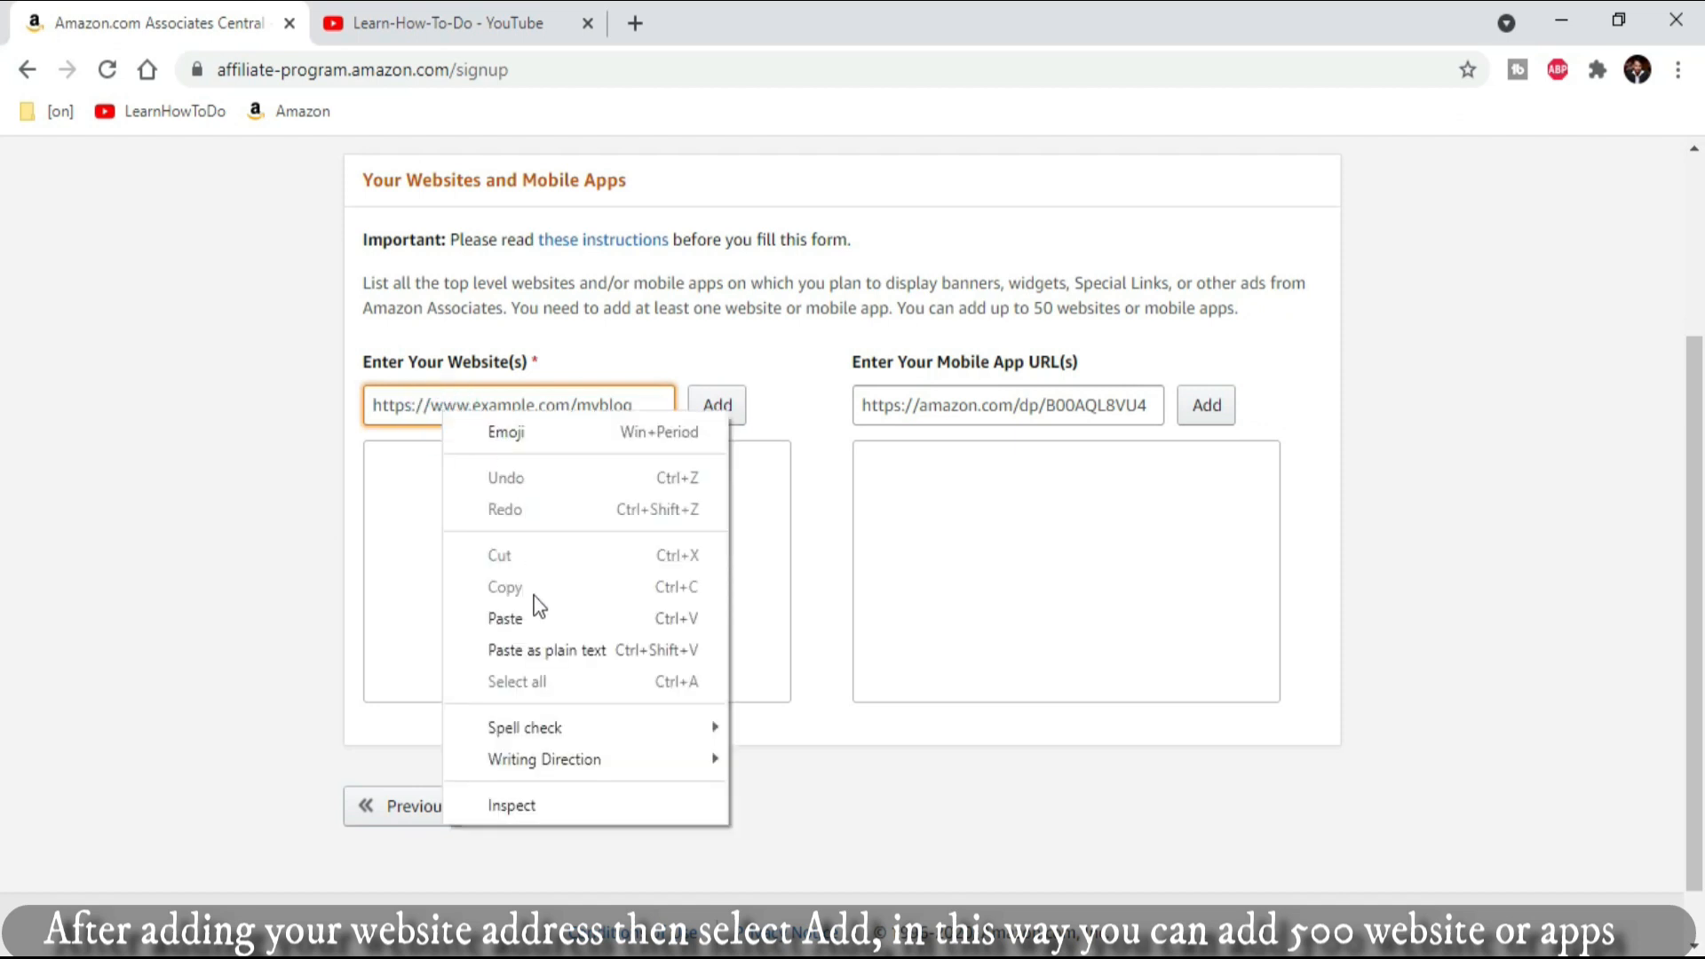
pyautogui.click(535, 626)
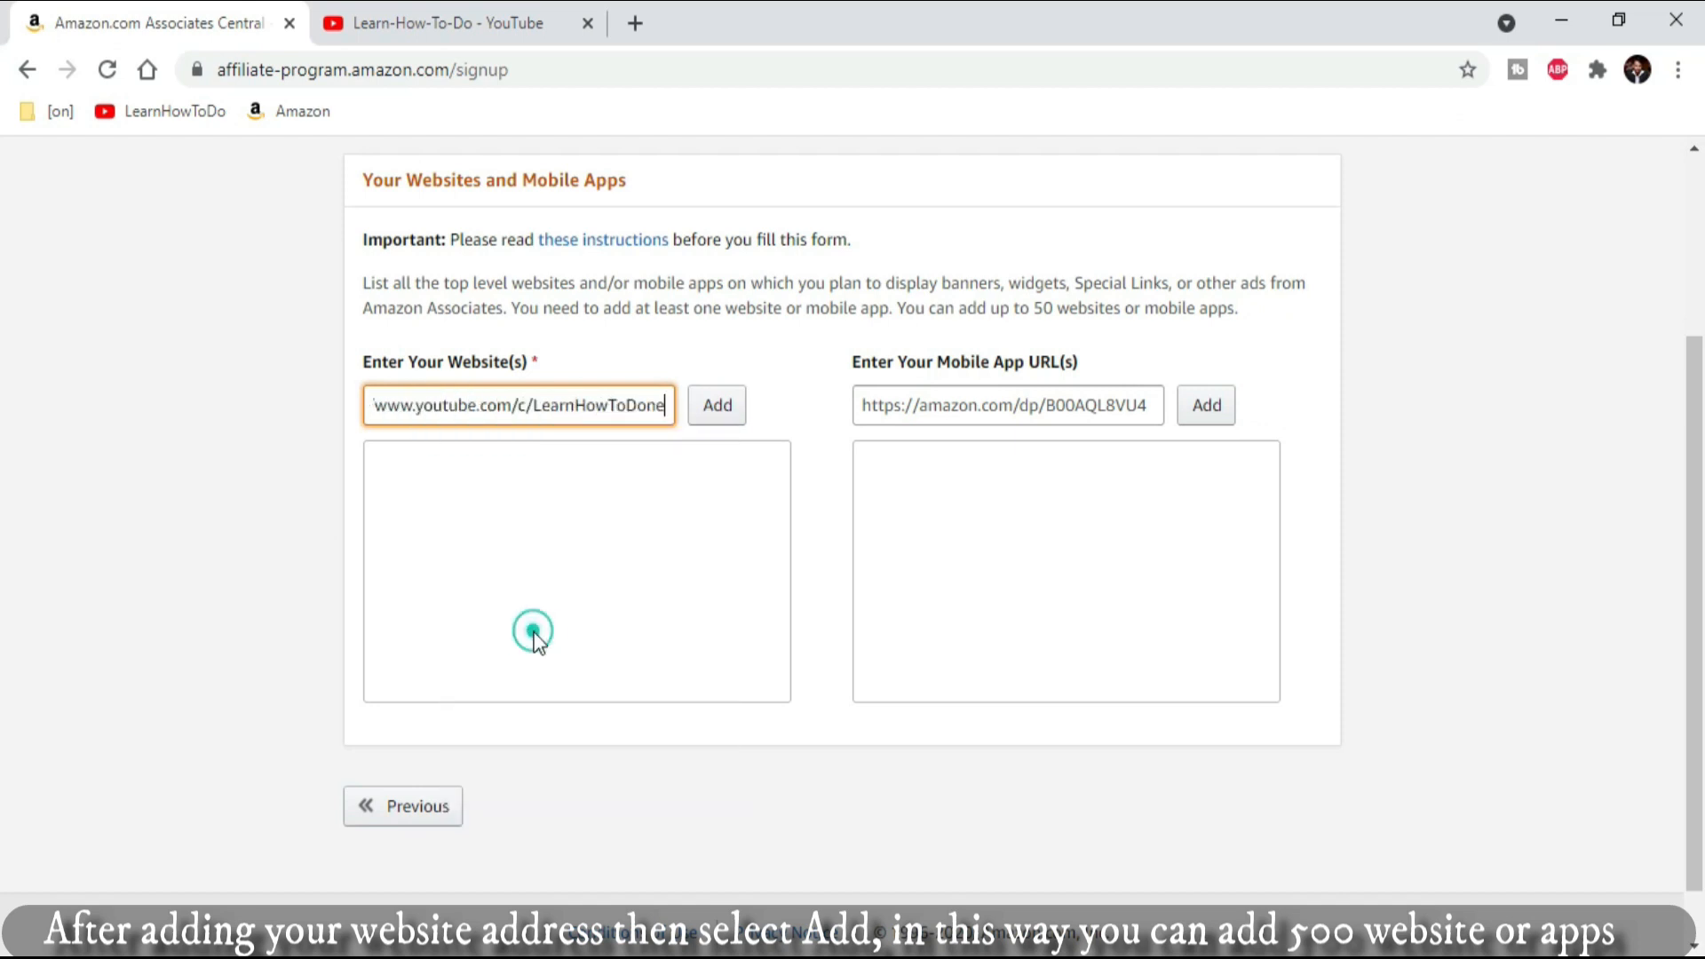
pyautogui.click(718, 405)
pyautogui.scroll(-1, 745, 460)
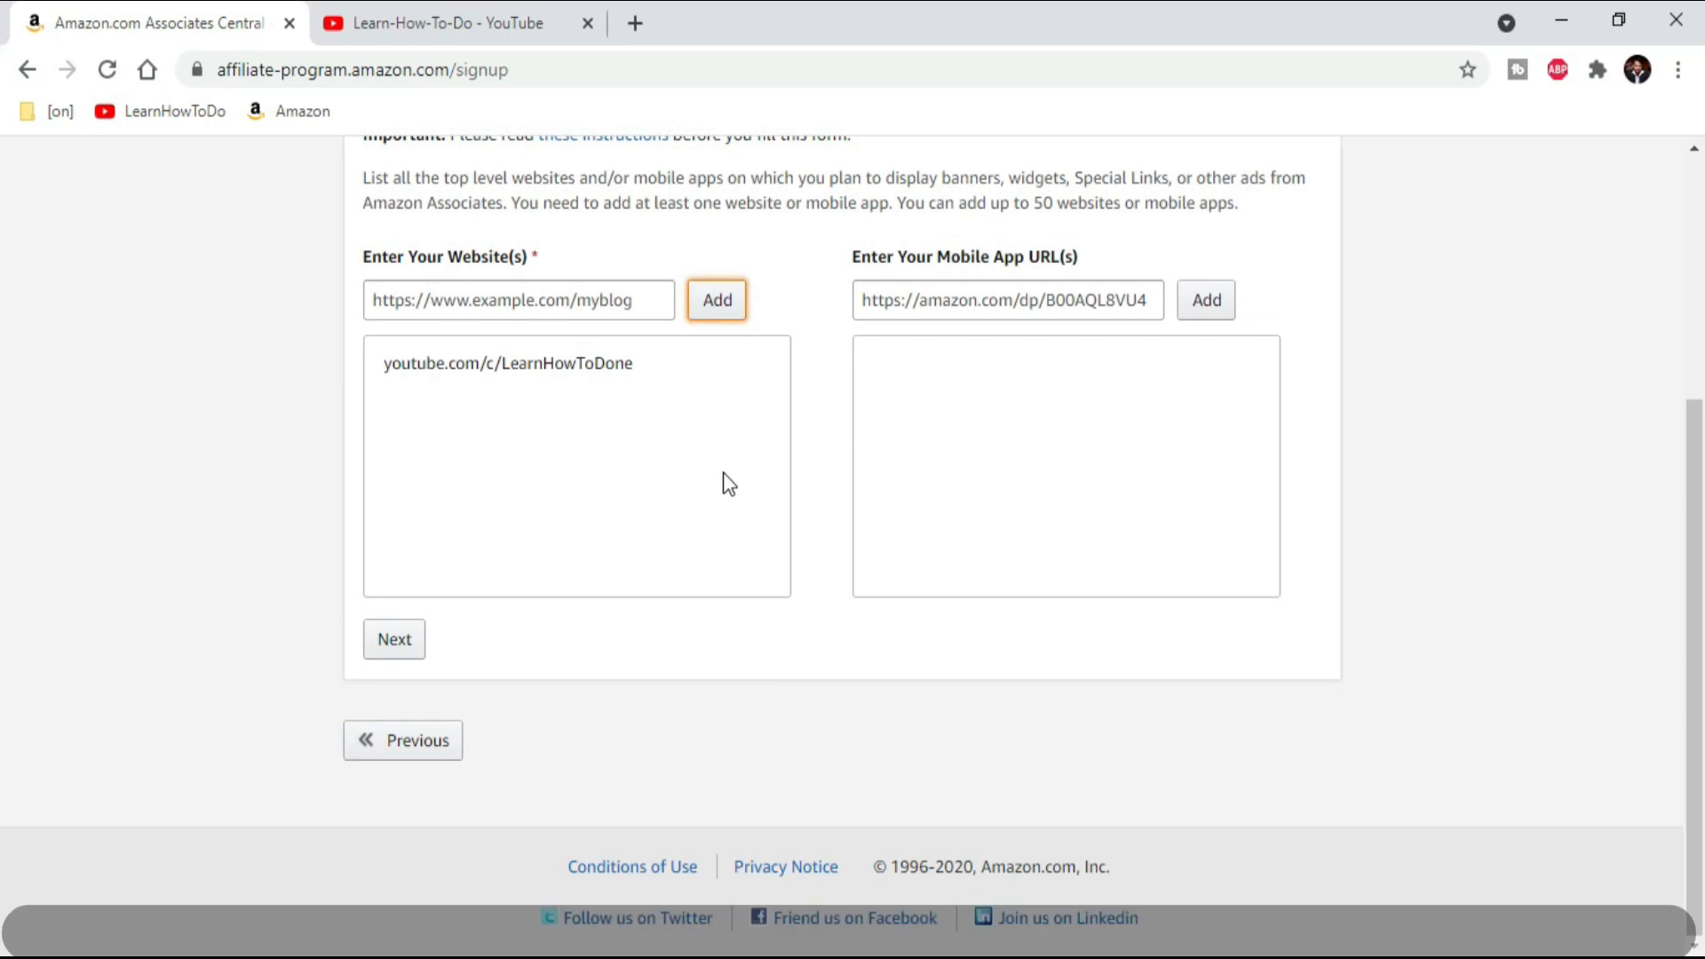
# - Answer No to the children-under-13 question and confirm the website list
pyautogui.click(396, 644)
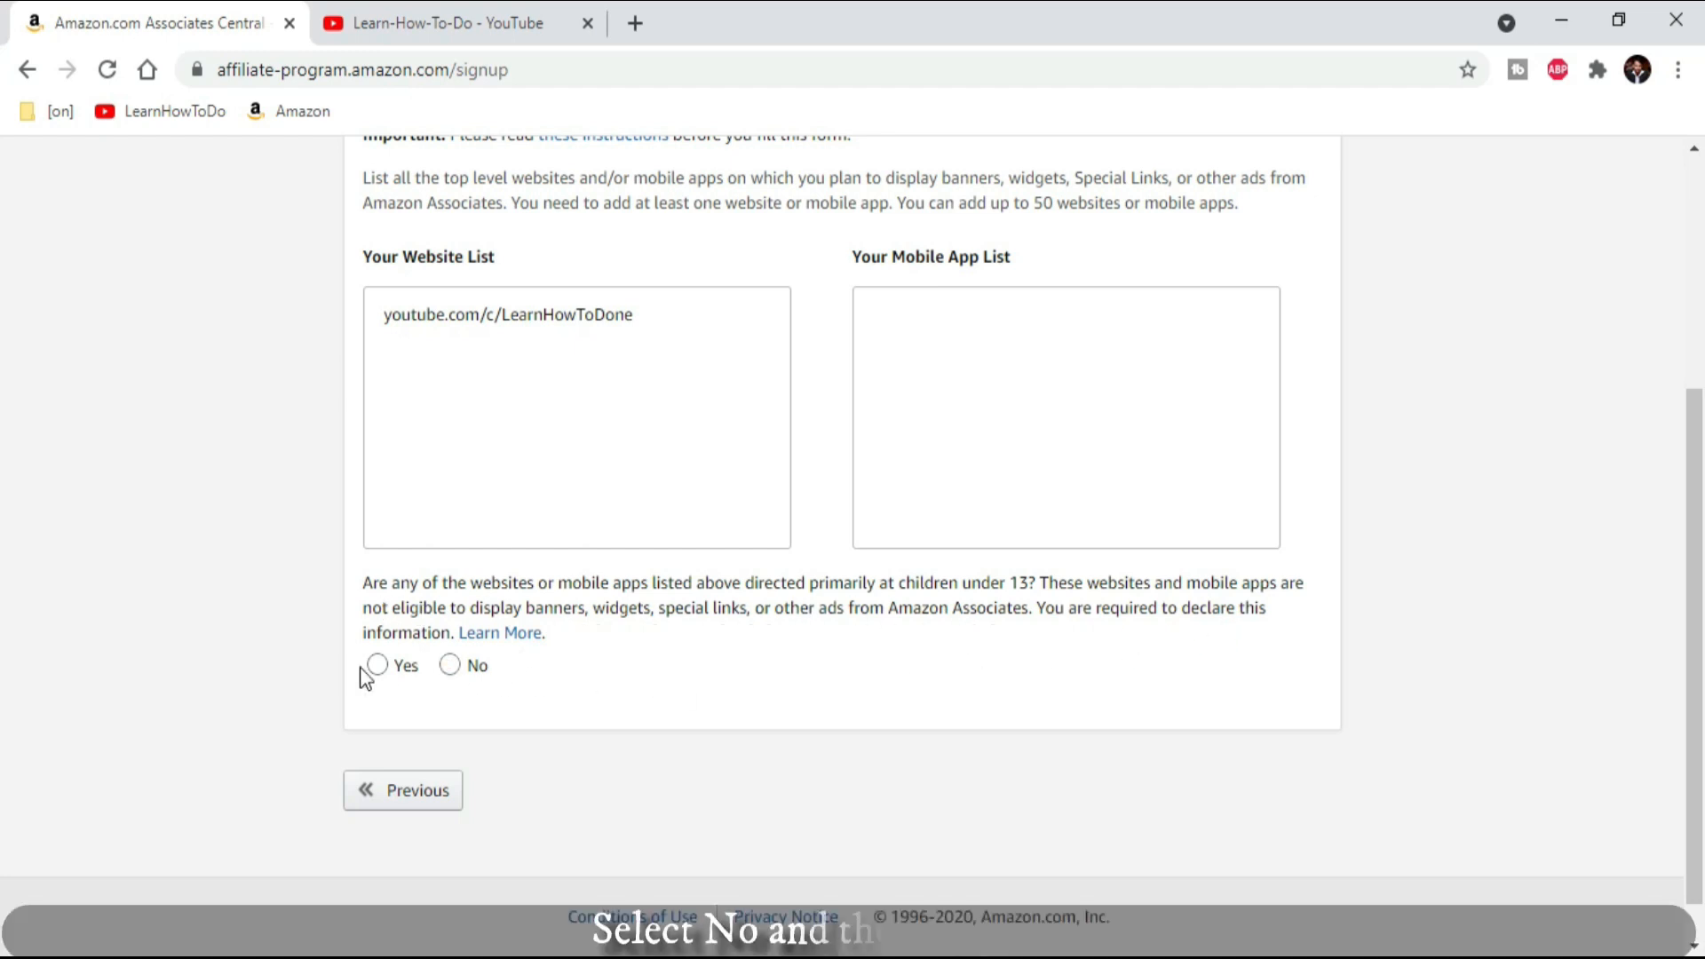
pyautogui.click(449, 665)
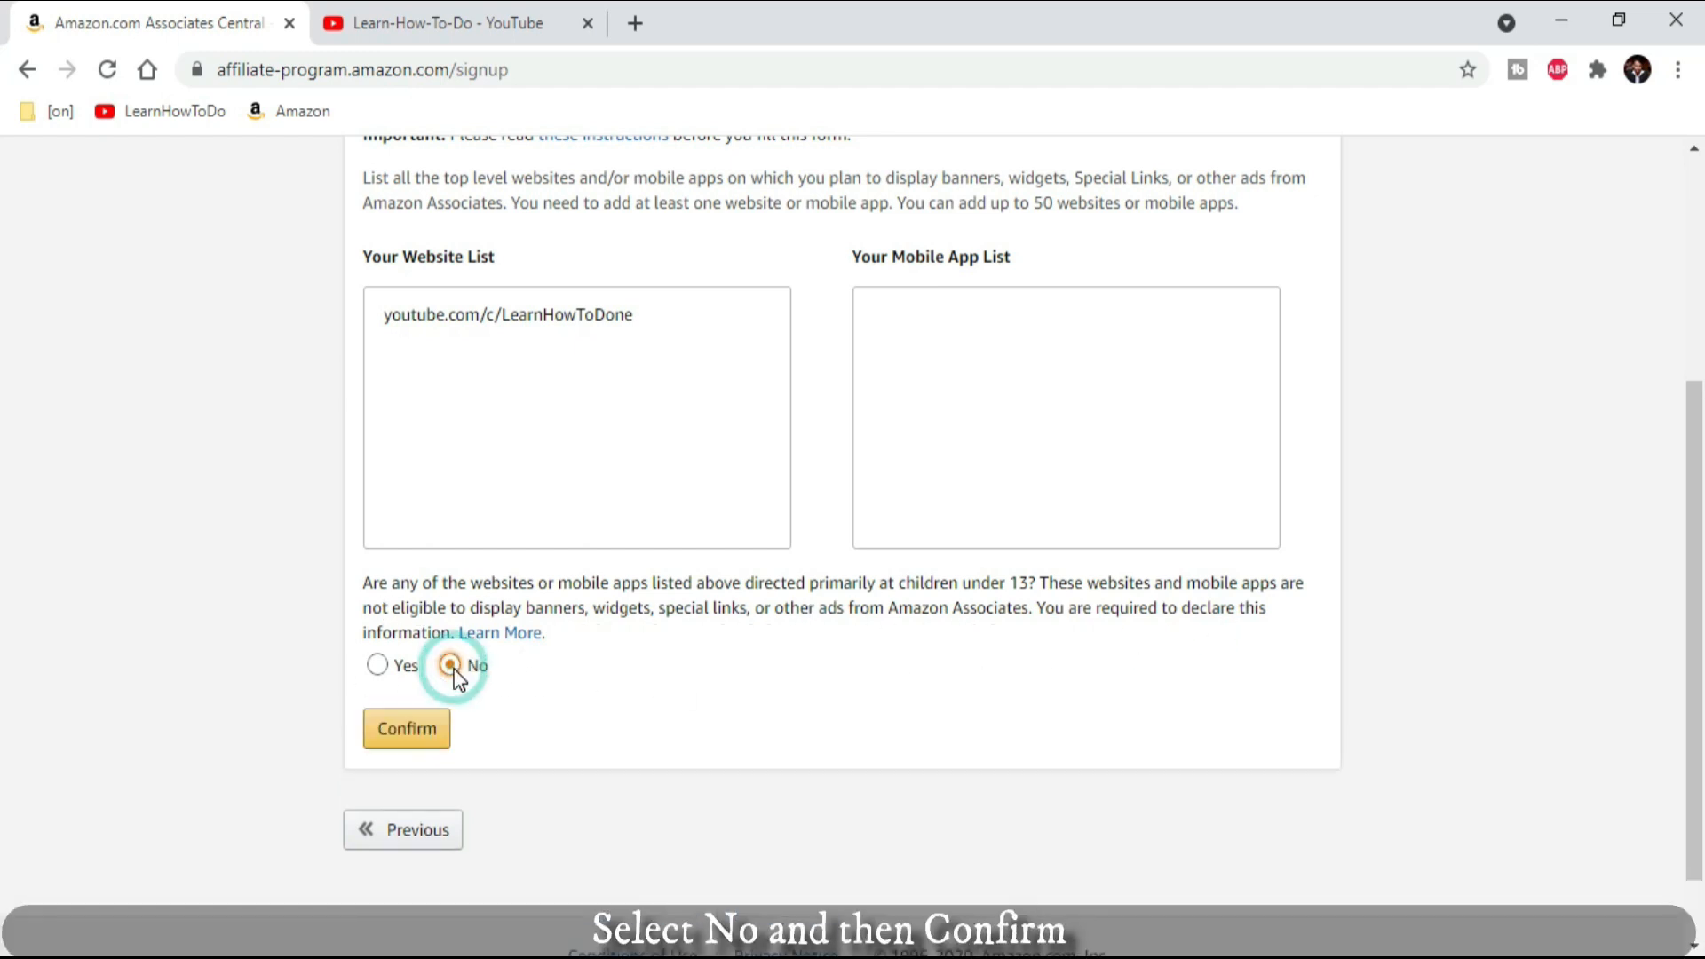
pyautogui.click(404, 744)
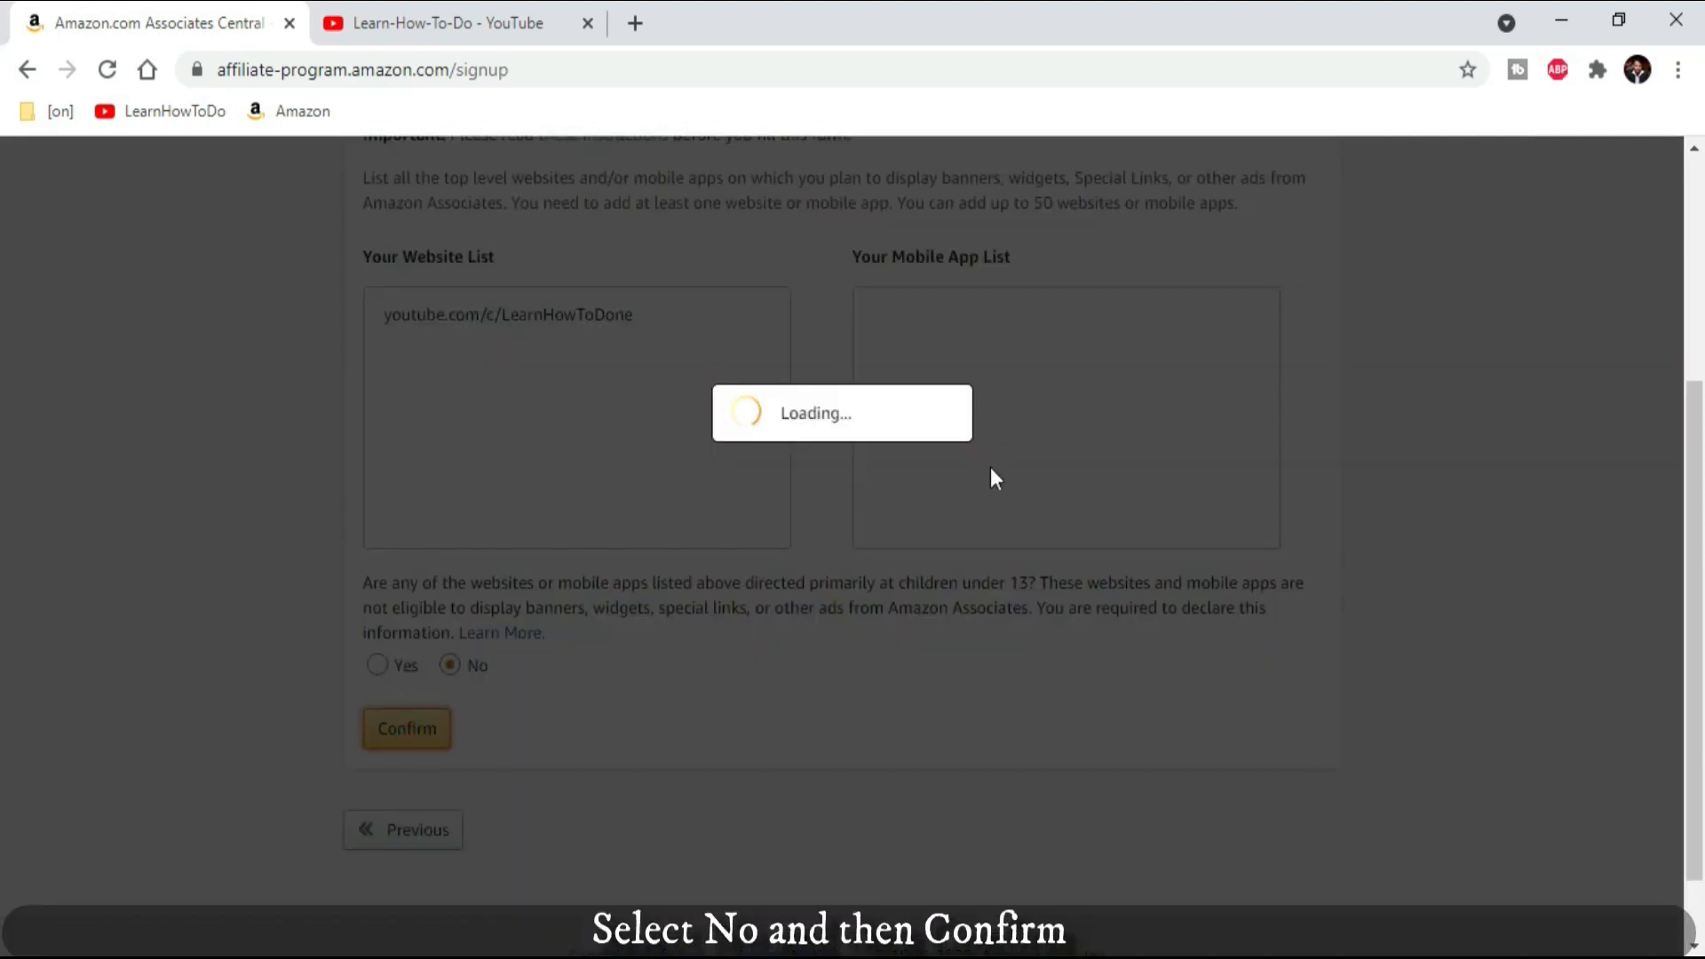
# - Enter the preferred Store ID for the Associates account
pyautogui.scroll(-3, 993, 477)
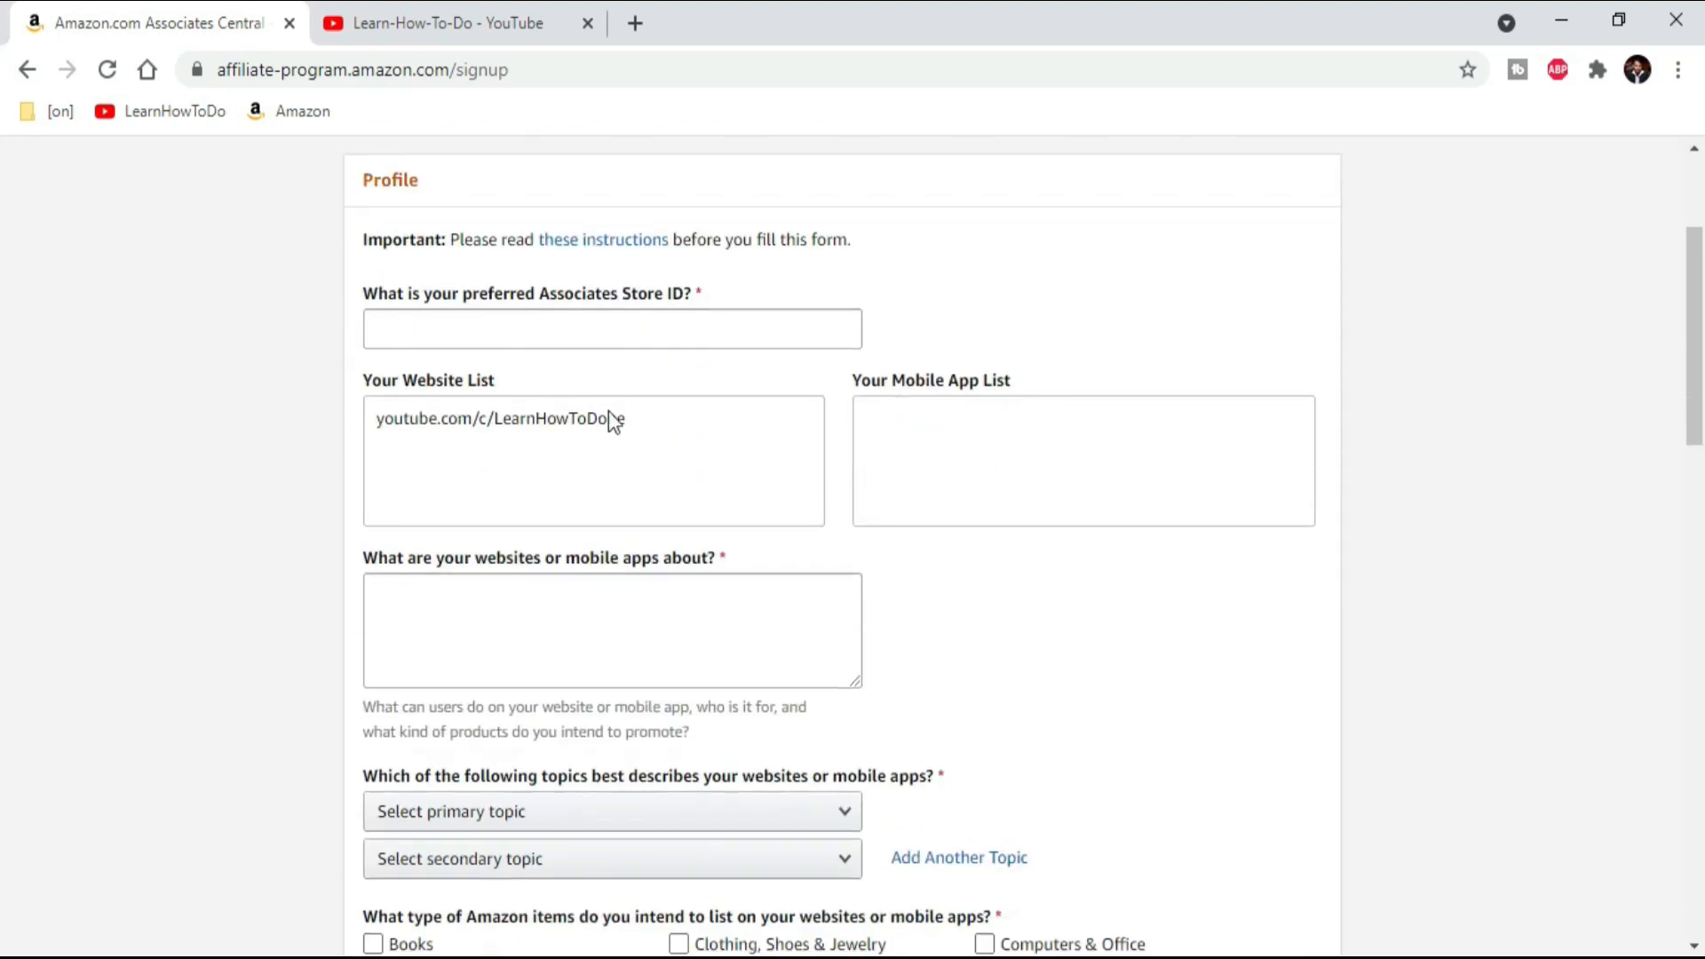
pyautogui.click(504, 318)
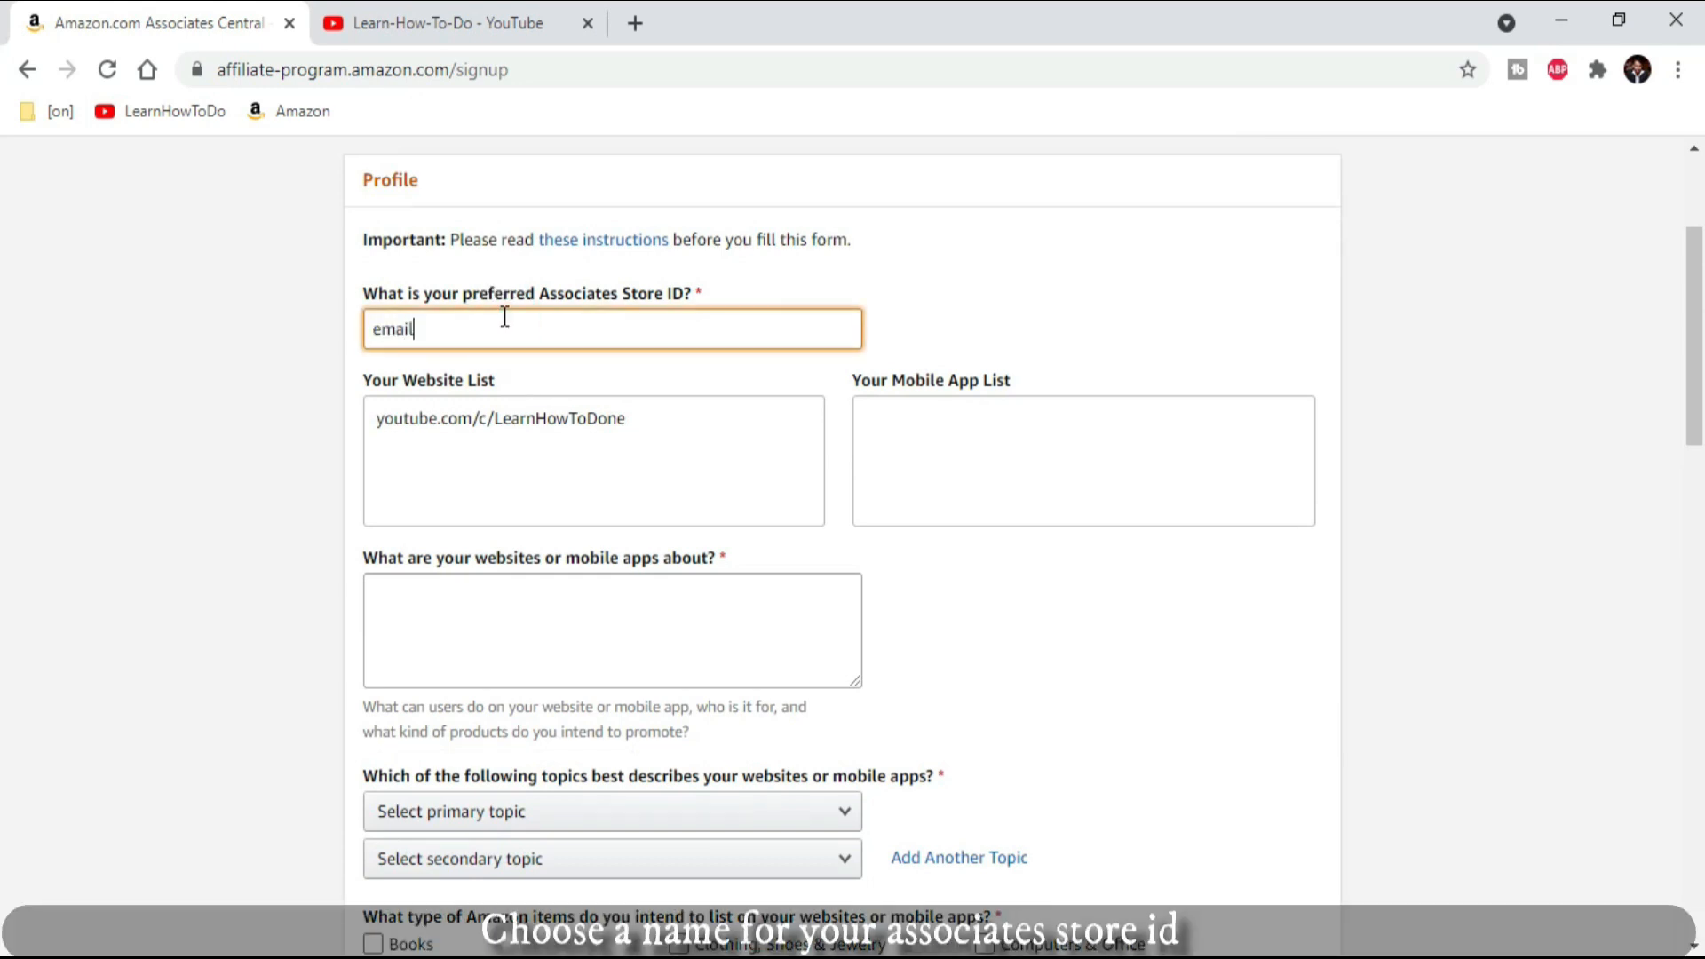
pyautogui.write('email2rayhan')
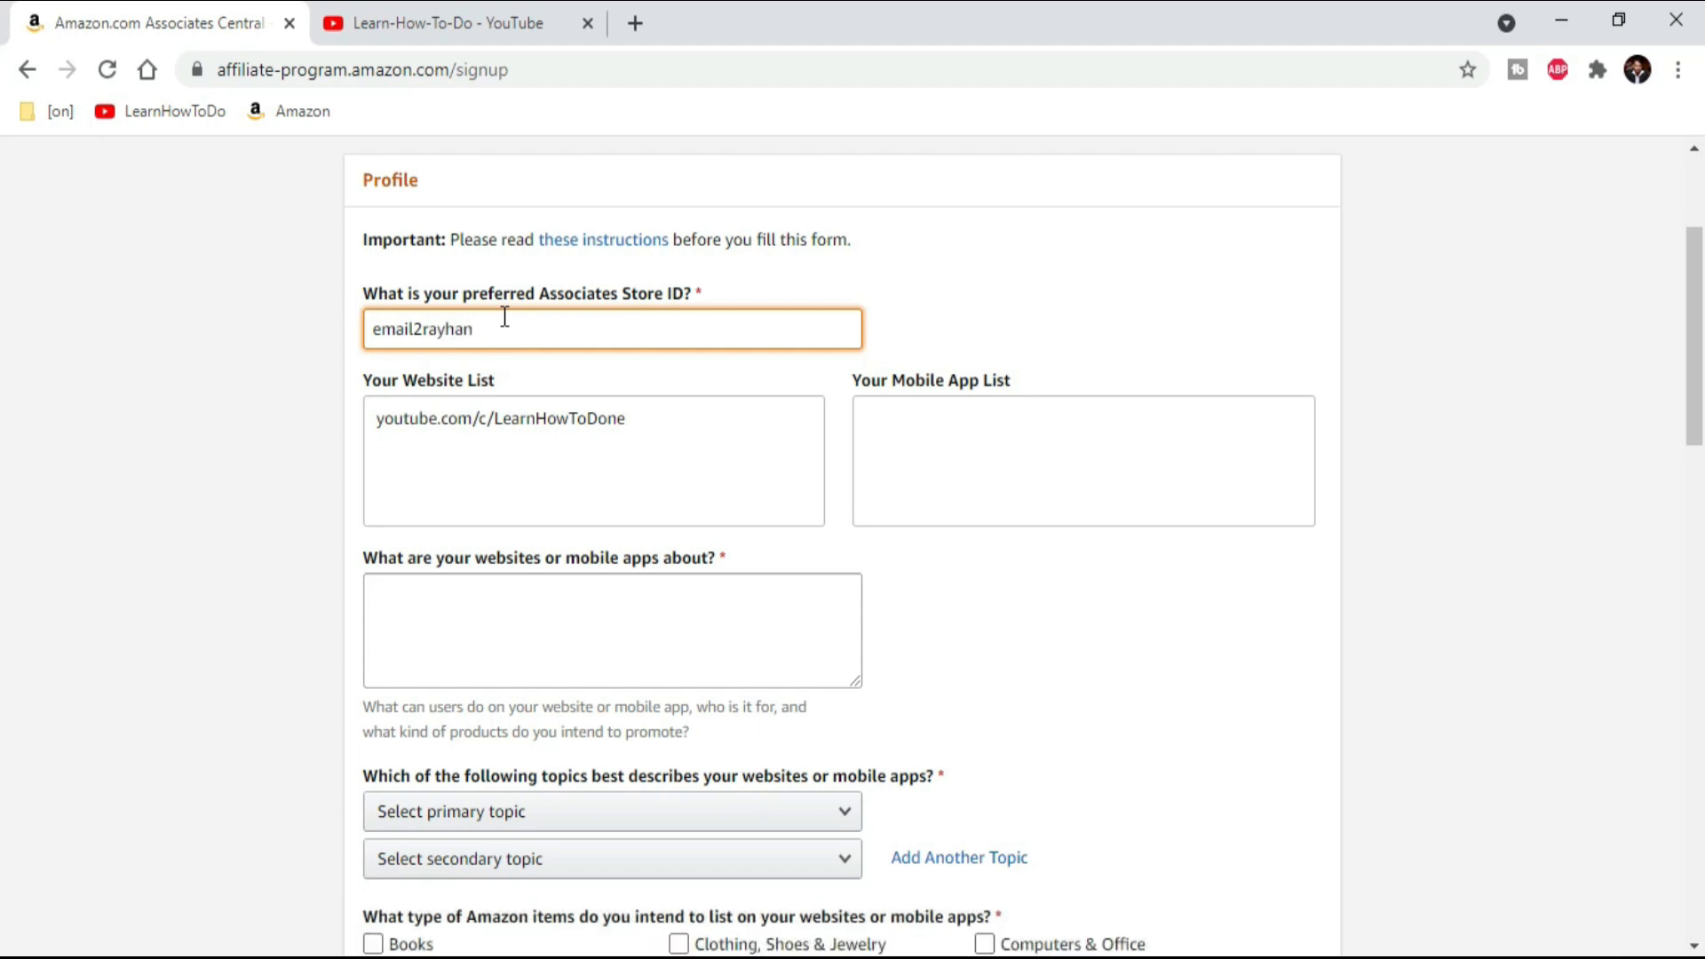
pyautogui.scroll(-2, 5, 508)
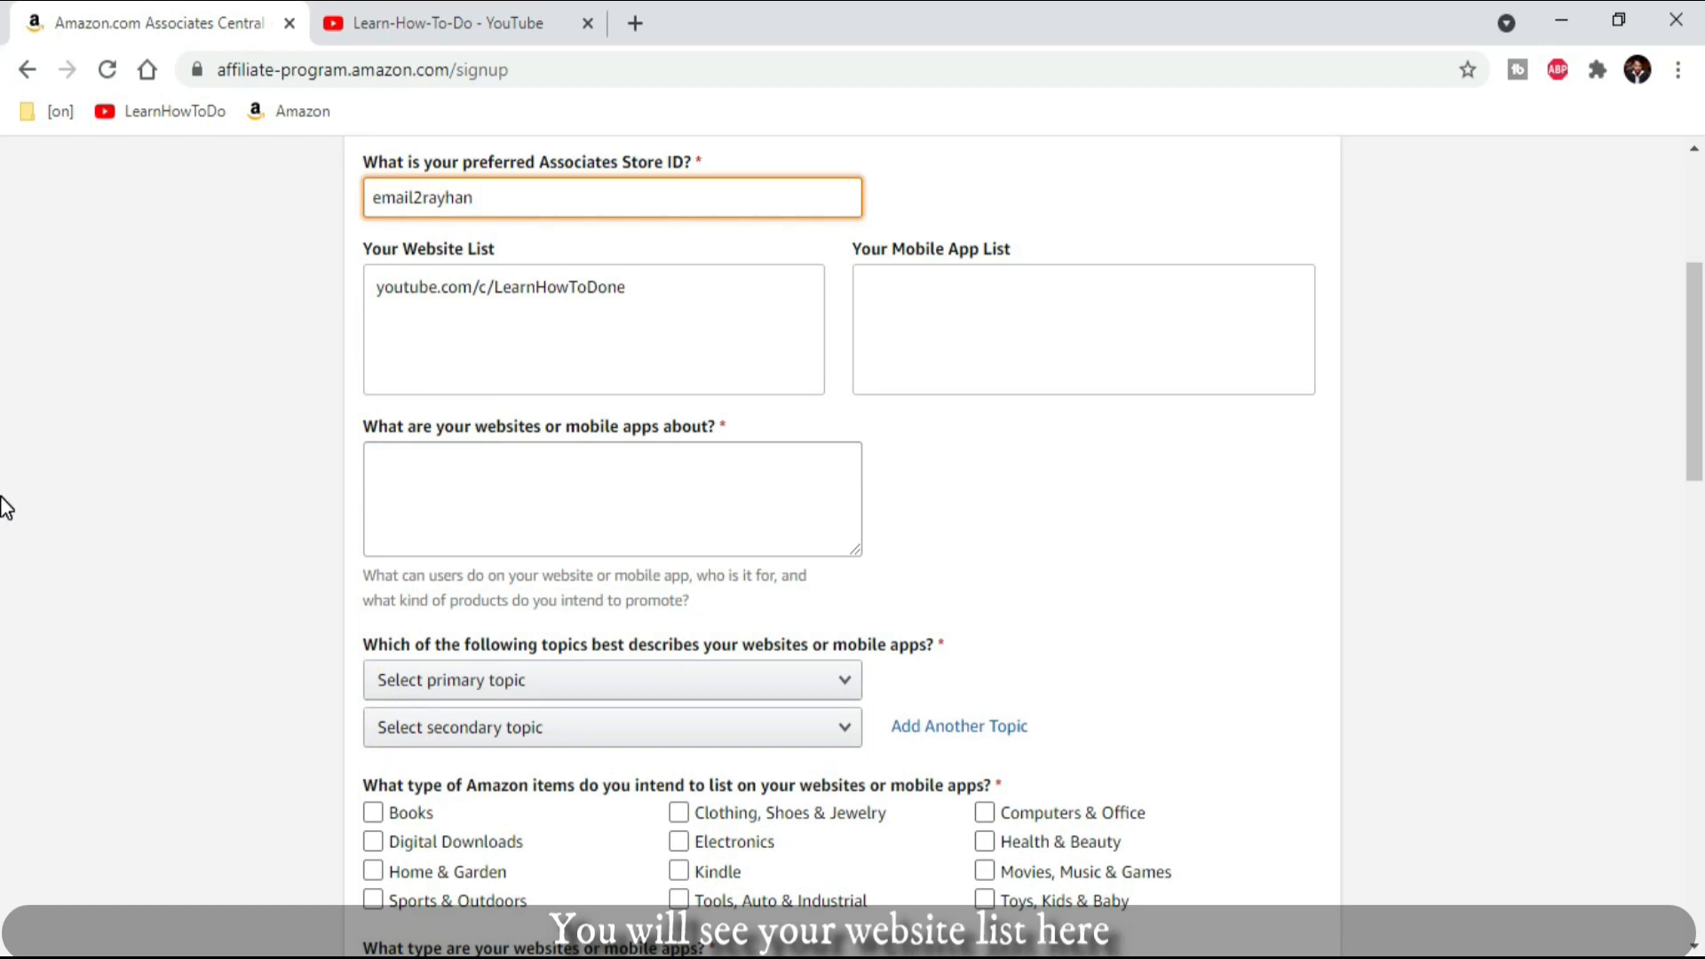
pyautogui.click(483, 331)
# - Describe the site as a popular tech YouTube channel that gains many views every day
pyautogui.click(470, 504)
pyautogui.write('I have a popular youtube channel. The content ')
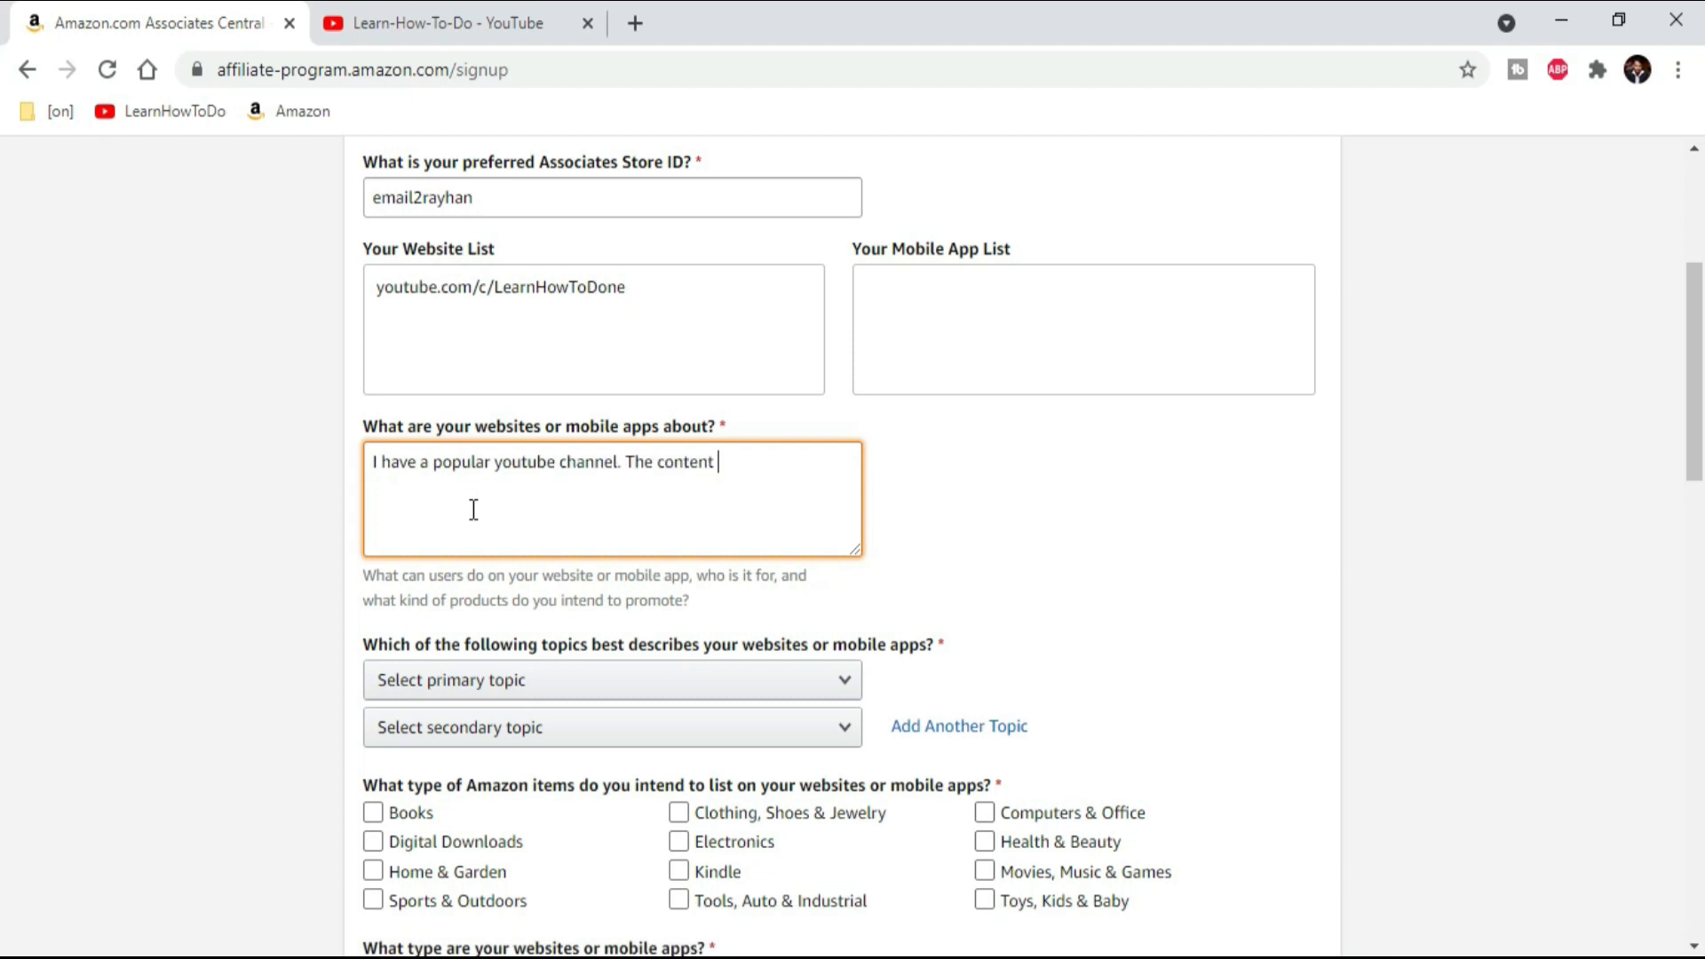
pyautogui.write('of this channel is very useful for tech problems.')
pyautogui.click(453, 495)
pyautogui.write('to solve')
pyautogui.press('Delete')
pyautogui.press('Delete')
pyautogui.press('Delete')
pyautogui.press('Delete')
pyautogui.write('I gain alot of views every single days from my youtube channel.')
pyautogui.scroll(-3, 1140, 538)
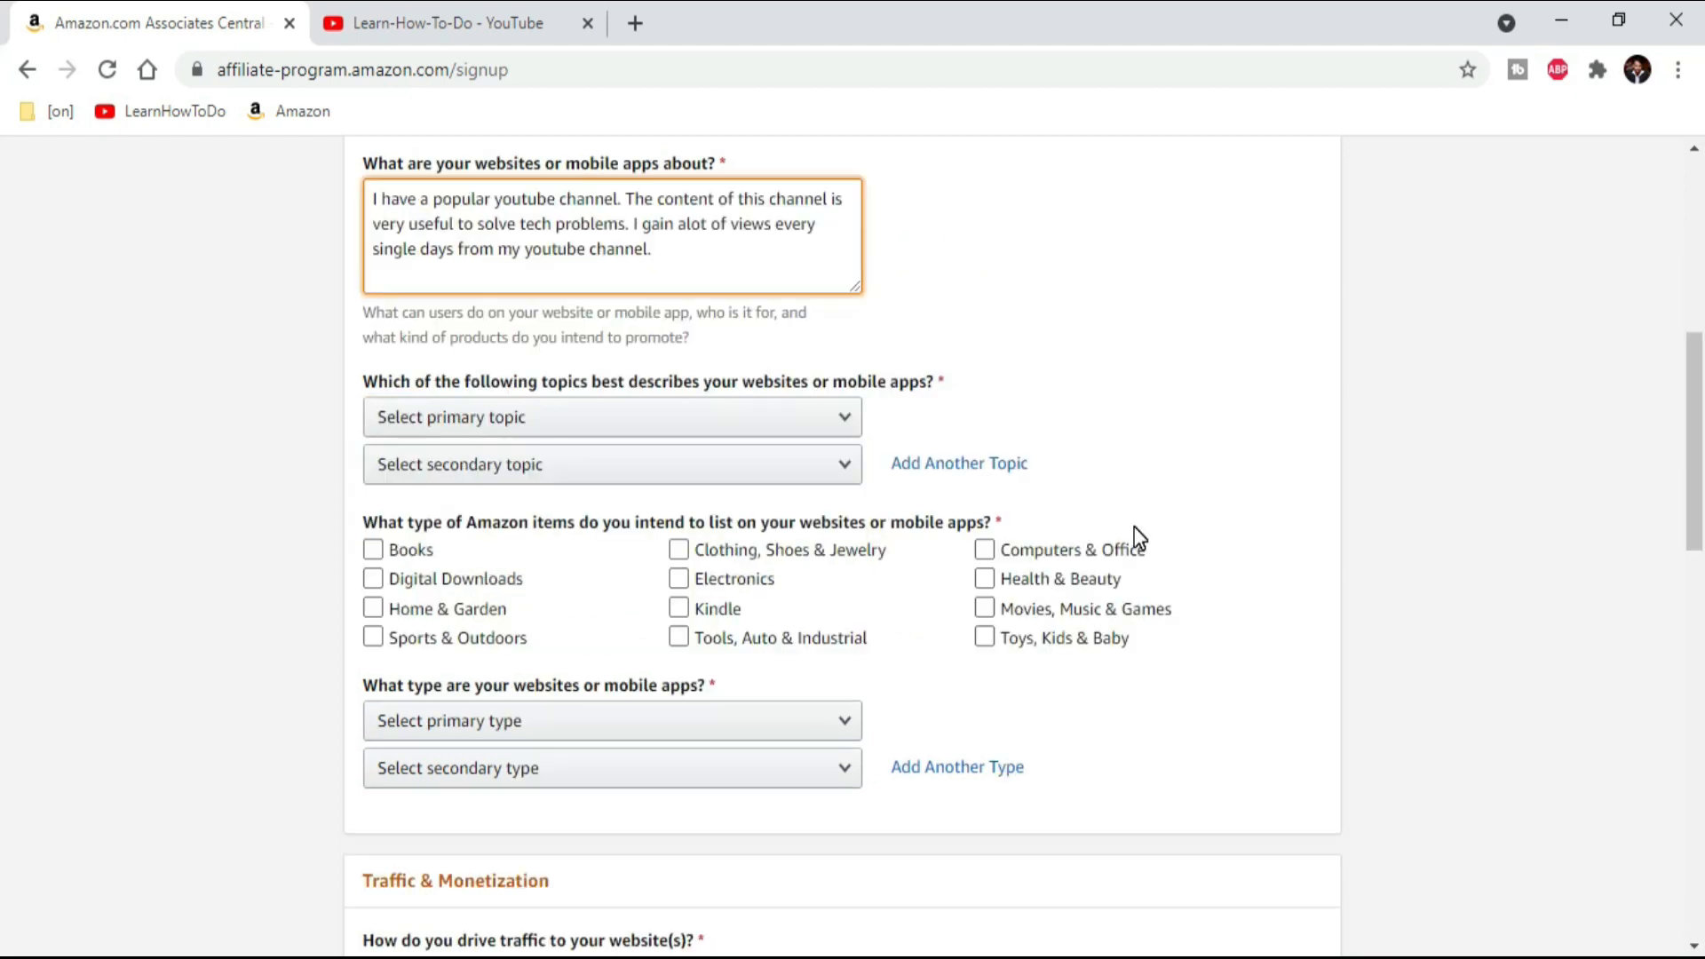
pyautogui.scroll(-2, 1266, 391)
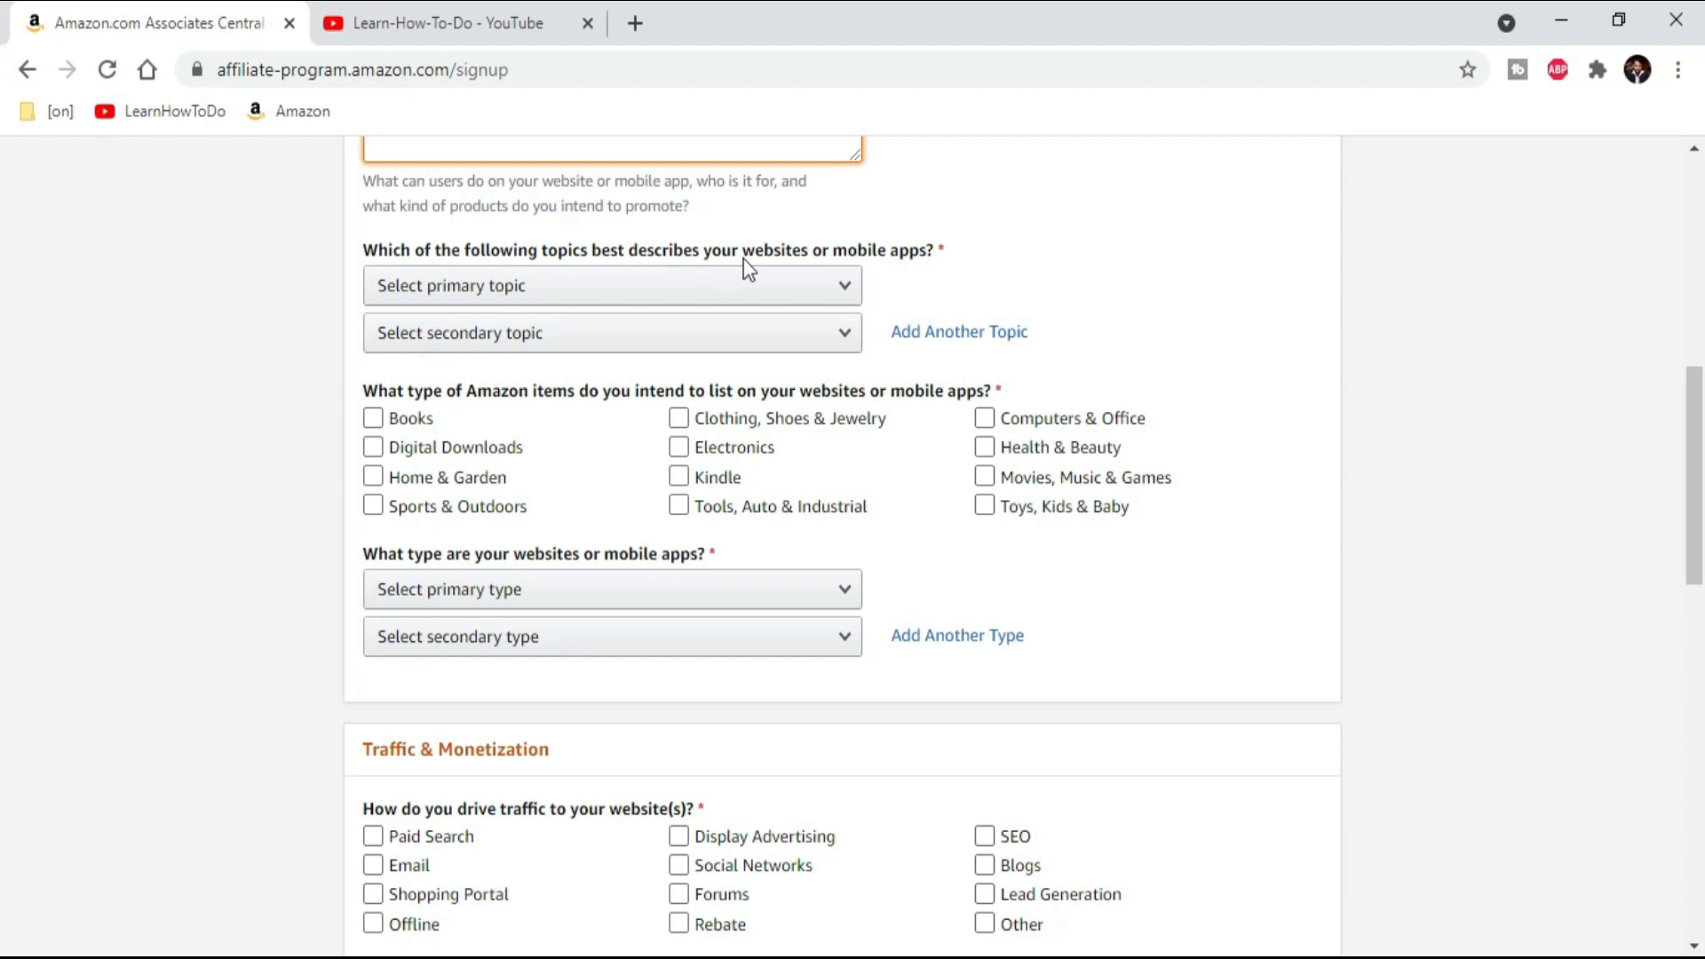
# - Set primary topic Computers/Software/Technology and secondary topic Education/School/Reference/News
pyautogui.click(456, 285)
pyautogui.scroll(-2, 460, 296)
pyautogui.click(460, 289)
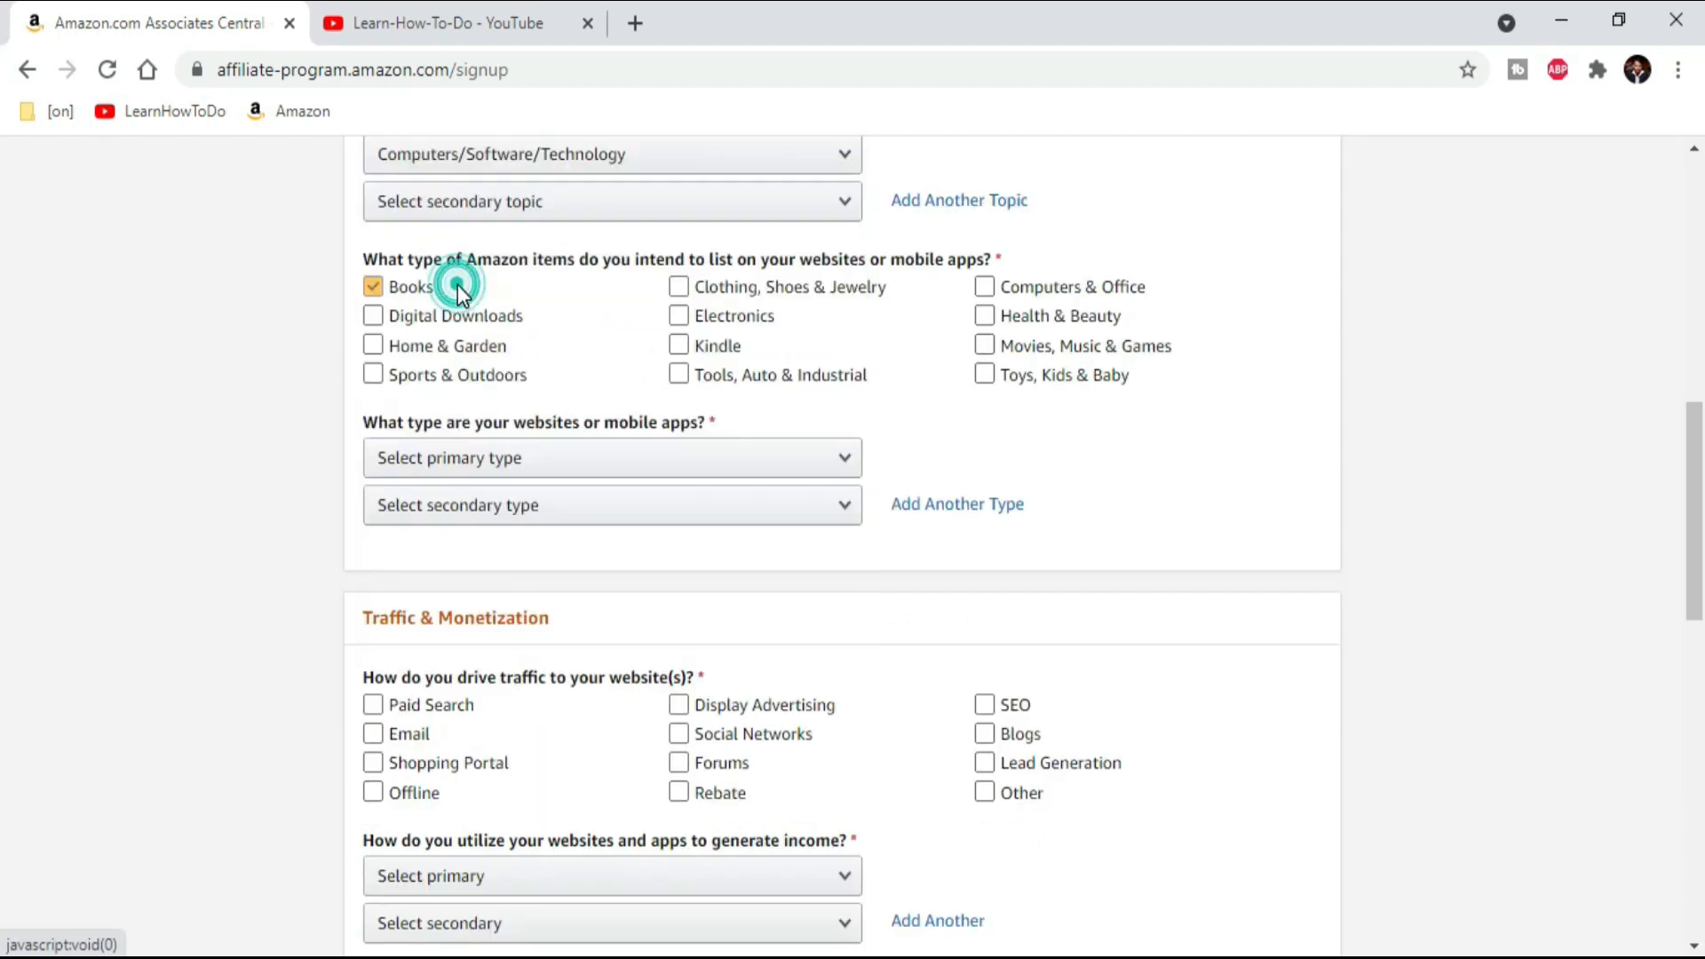
pyautogui.scroll(2, 640, 353)
pyautogui.click(609, 302)
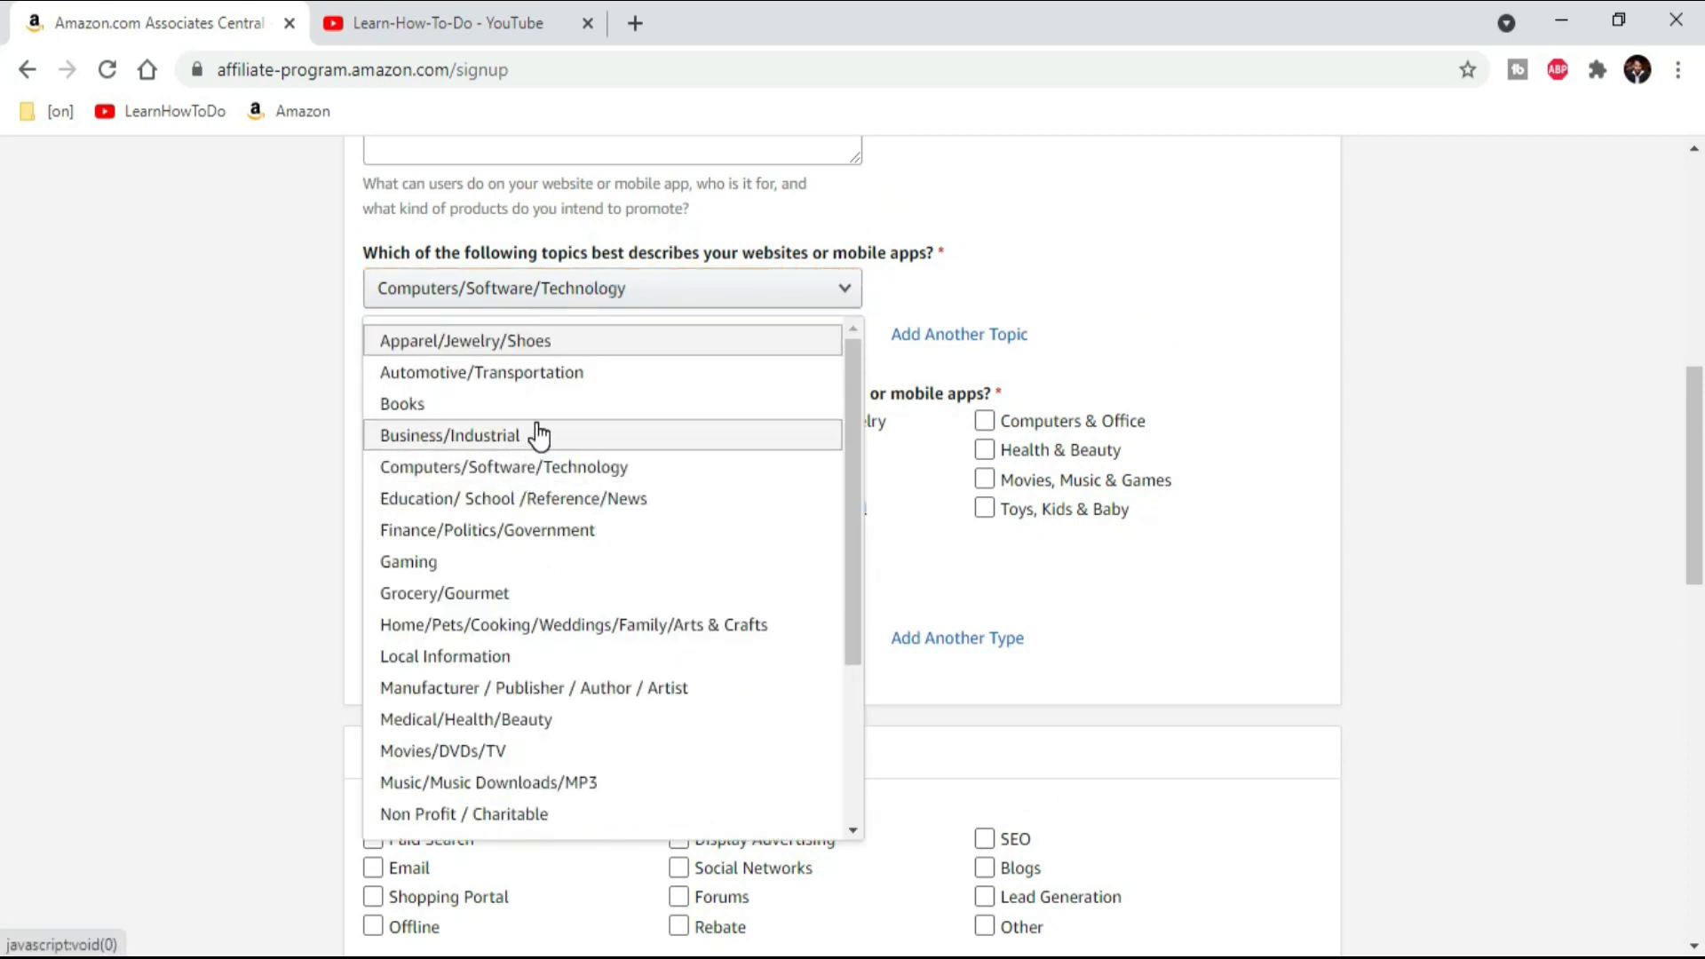
pyautogui.scroll(-2, 470, 427)
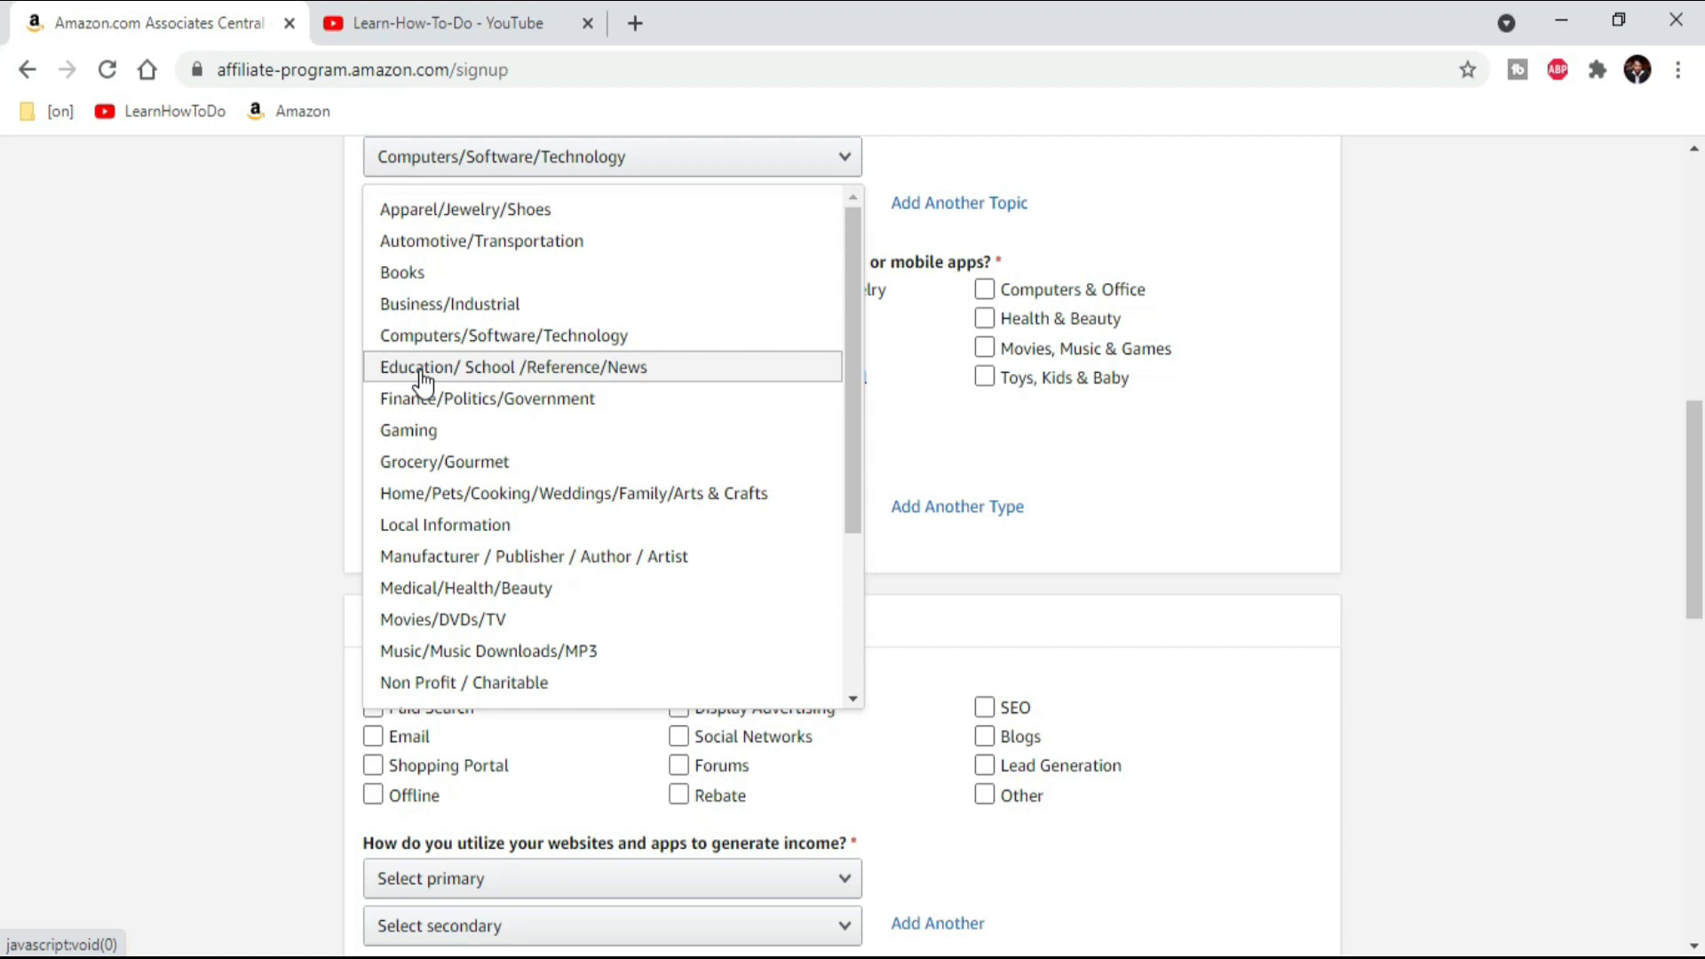
pyautogui.click(421, 374)
# - Tick all nine item types, from Books and Electronics to Movies, Music & Games
pyautogui.click(393, 291)
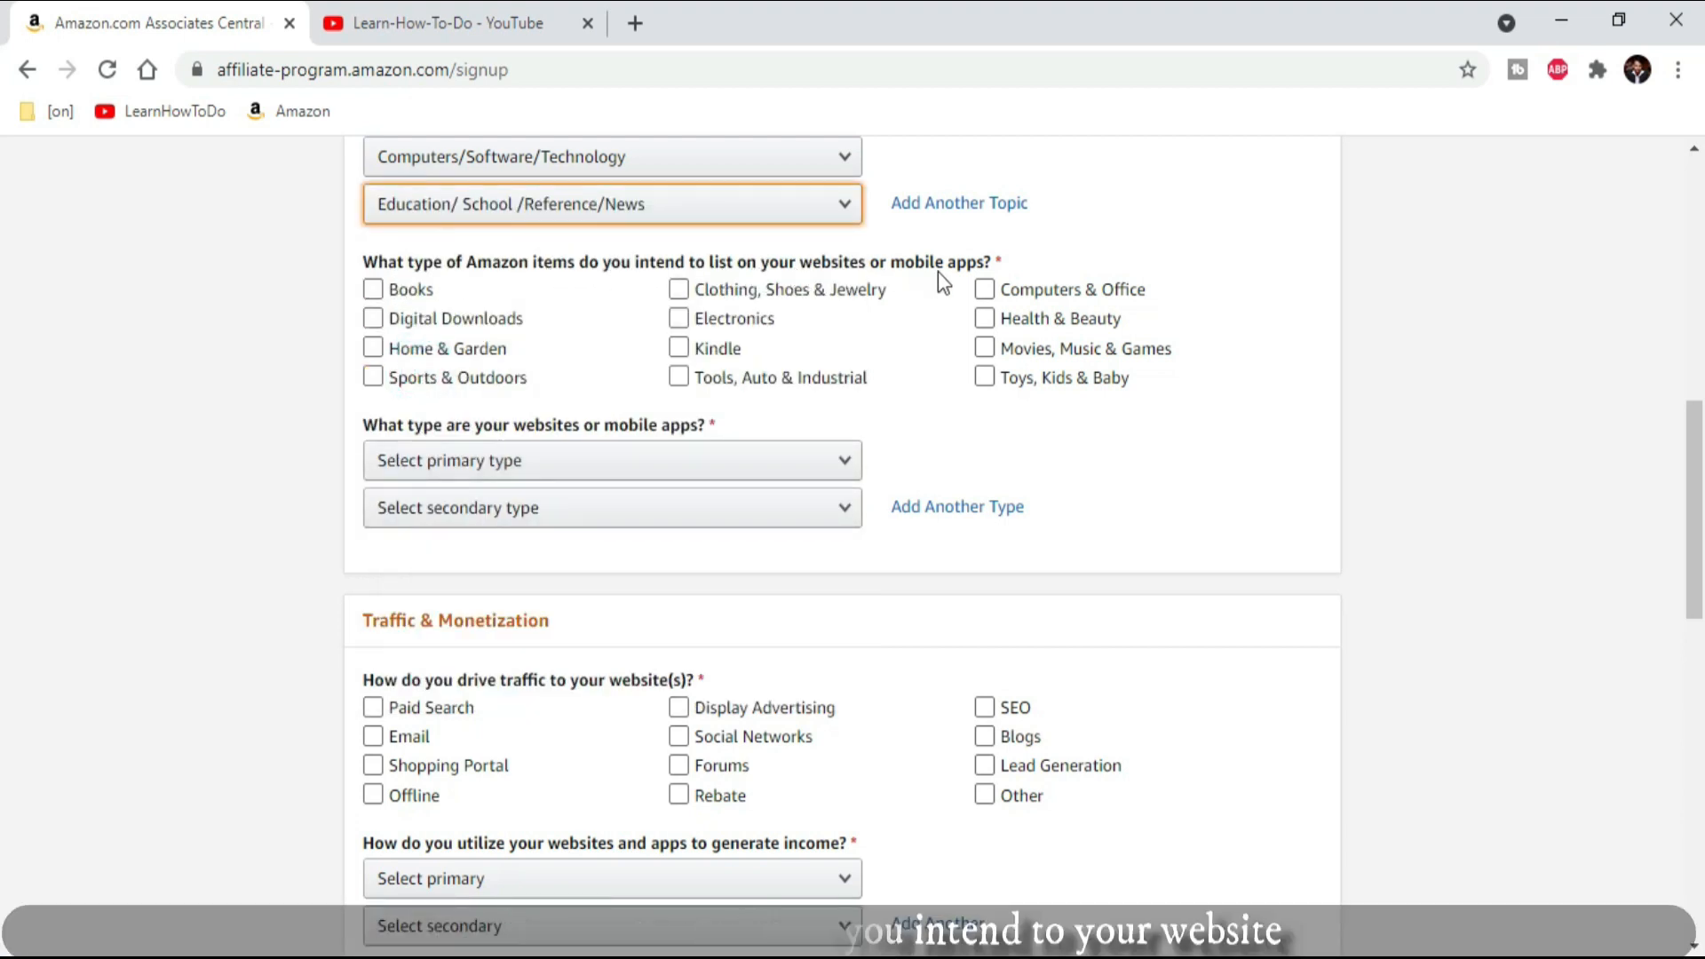
pyautogui.click(378, 317)
pyautogui.click(378, 348)
pyautogui.click(379, 377)
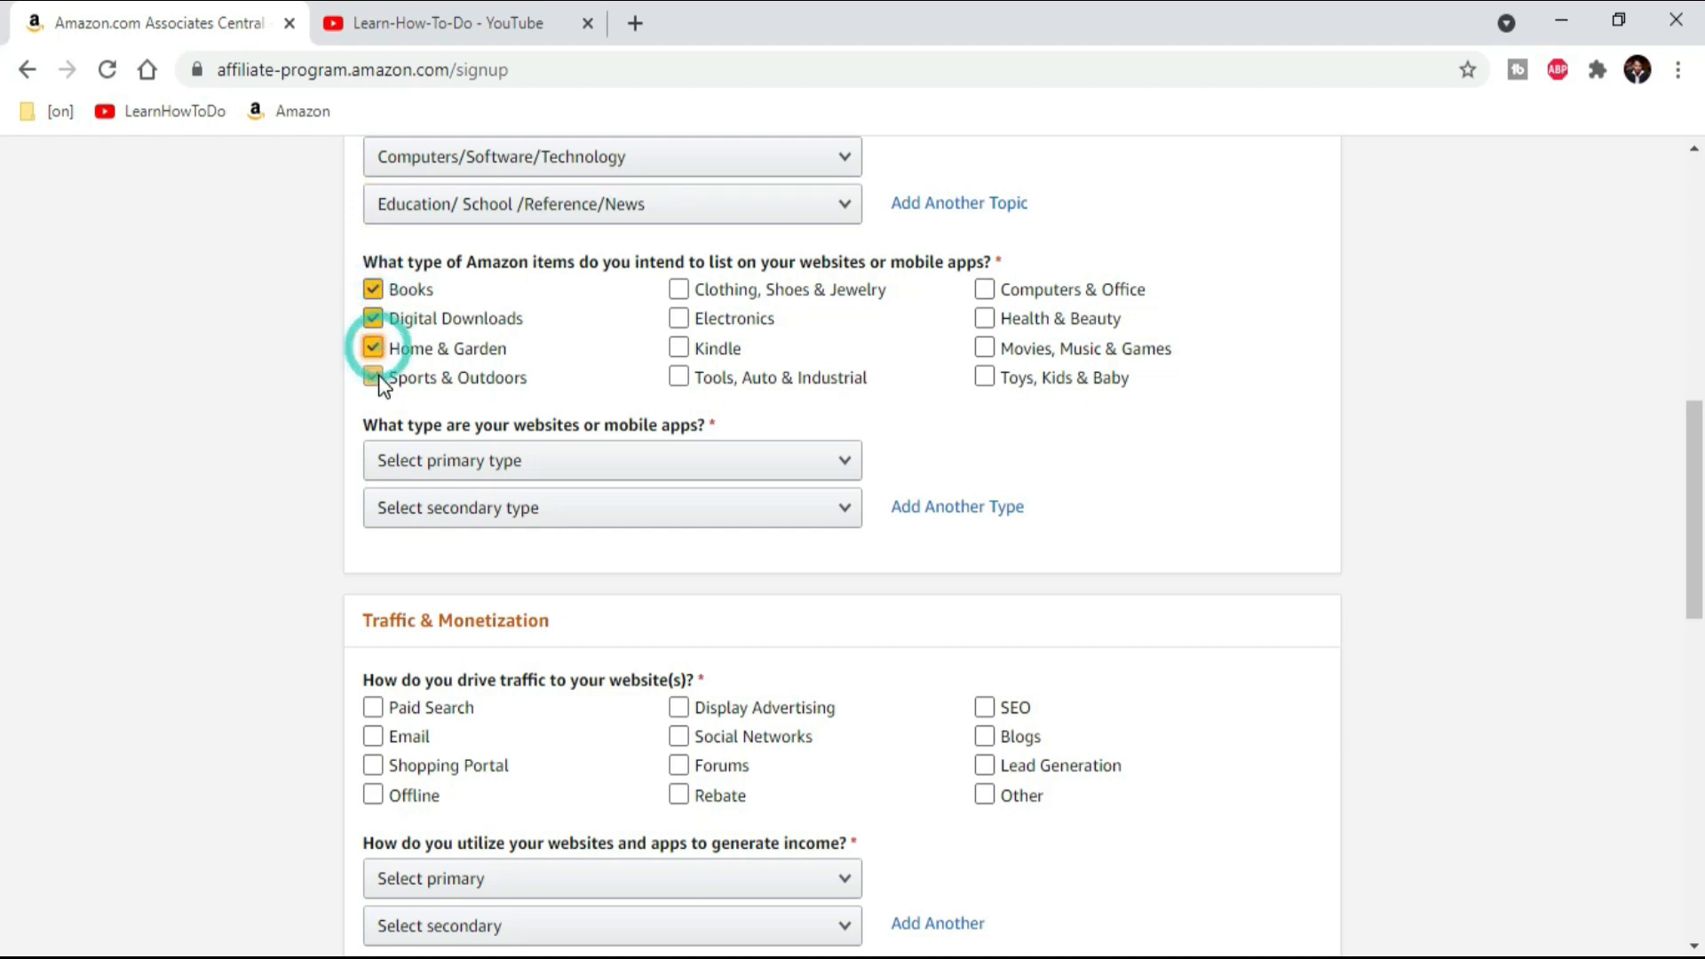
pyautogui.click(682, 322)
pyautogui.click(681, 349)
pyautogui.click(681, 377)
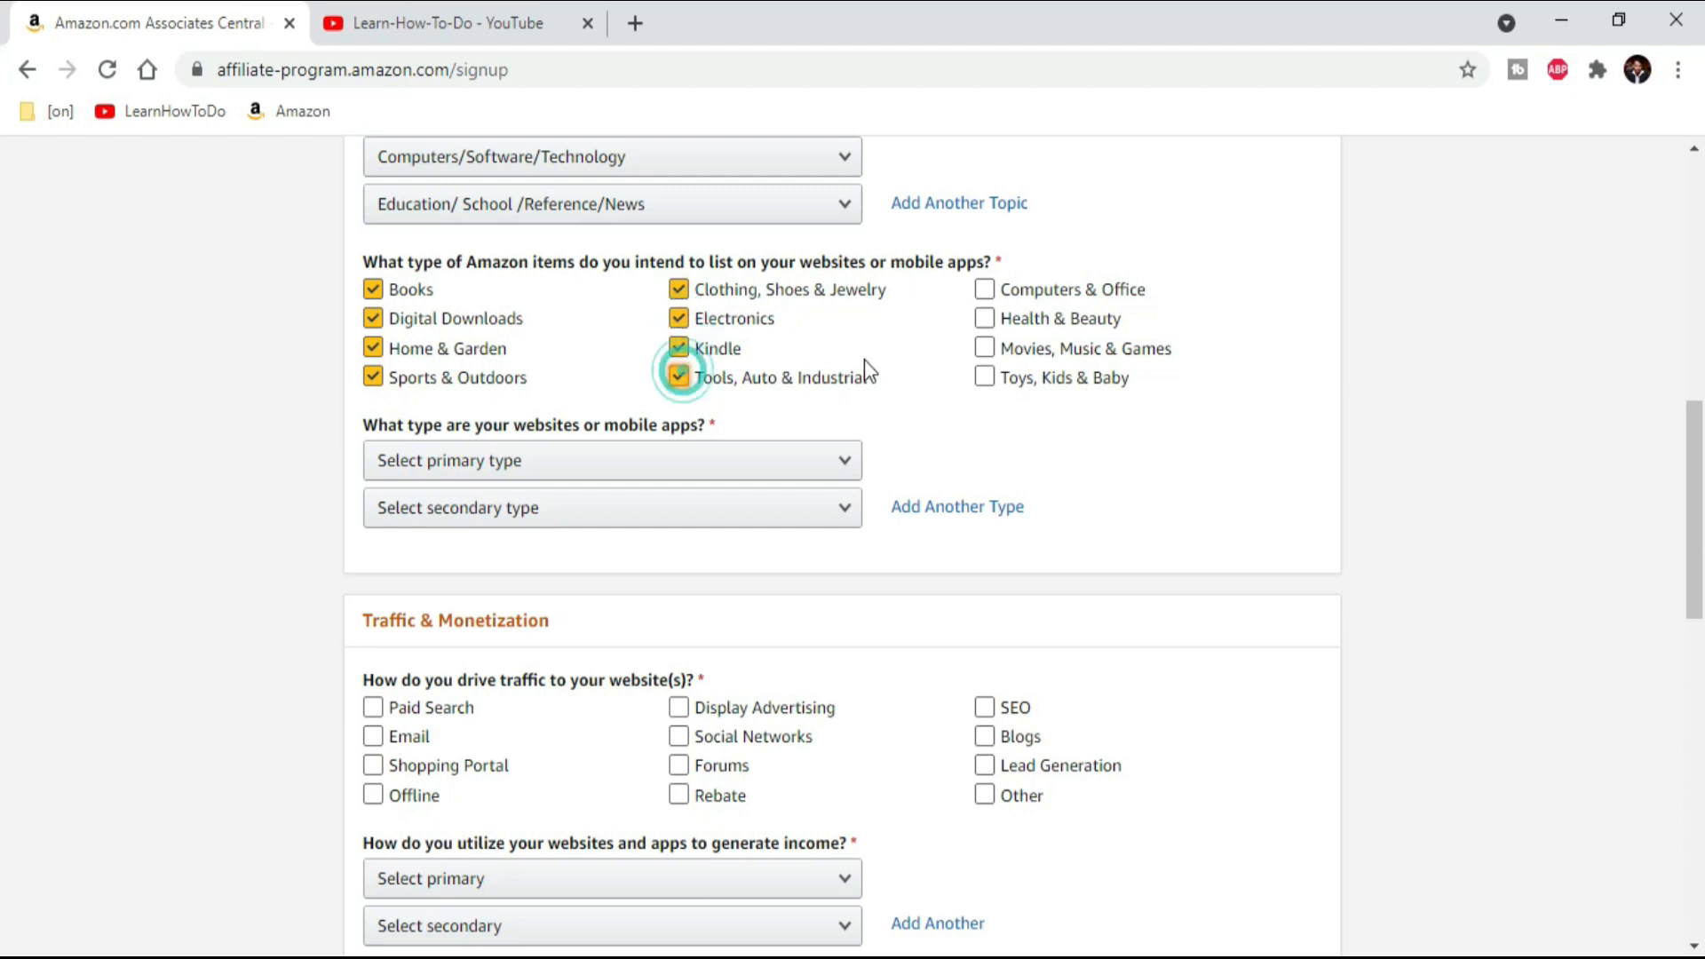
pyautogui.click(984, 318)
pyautogui.click(985, 347)
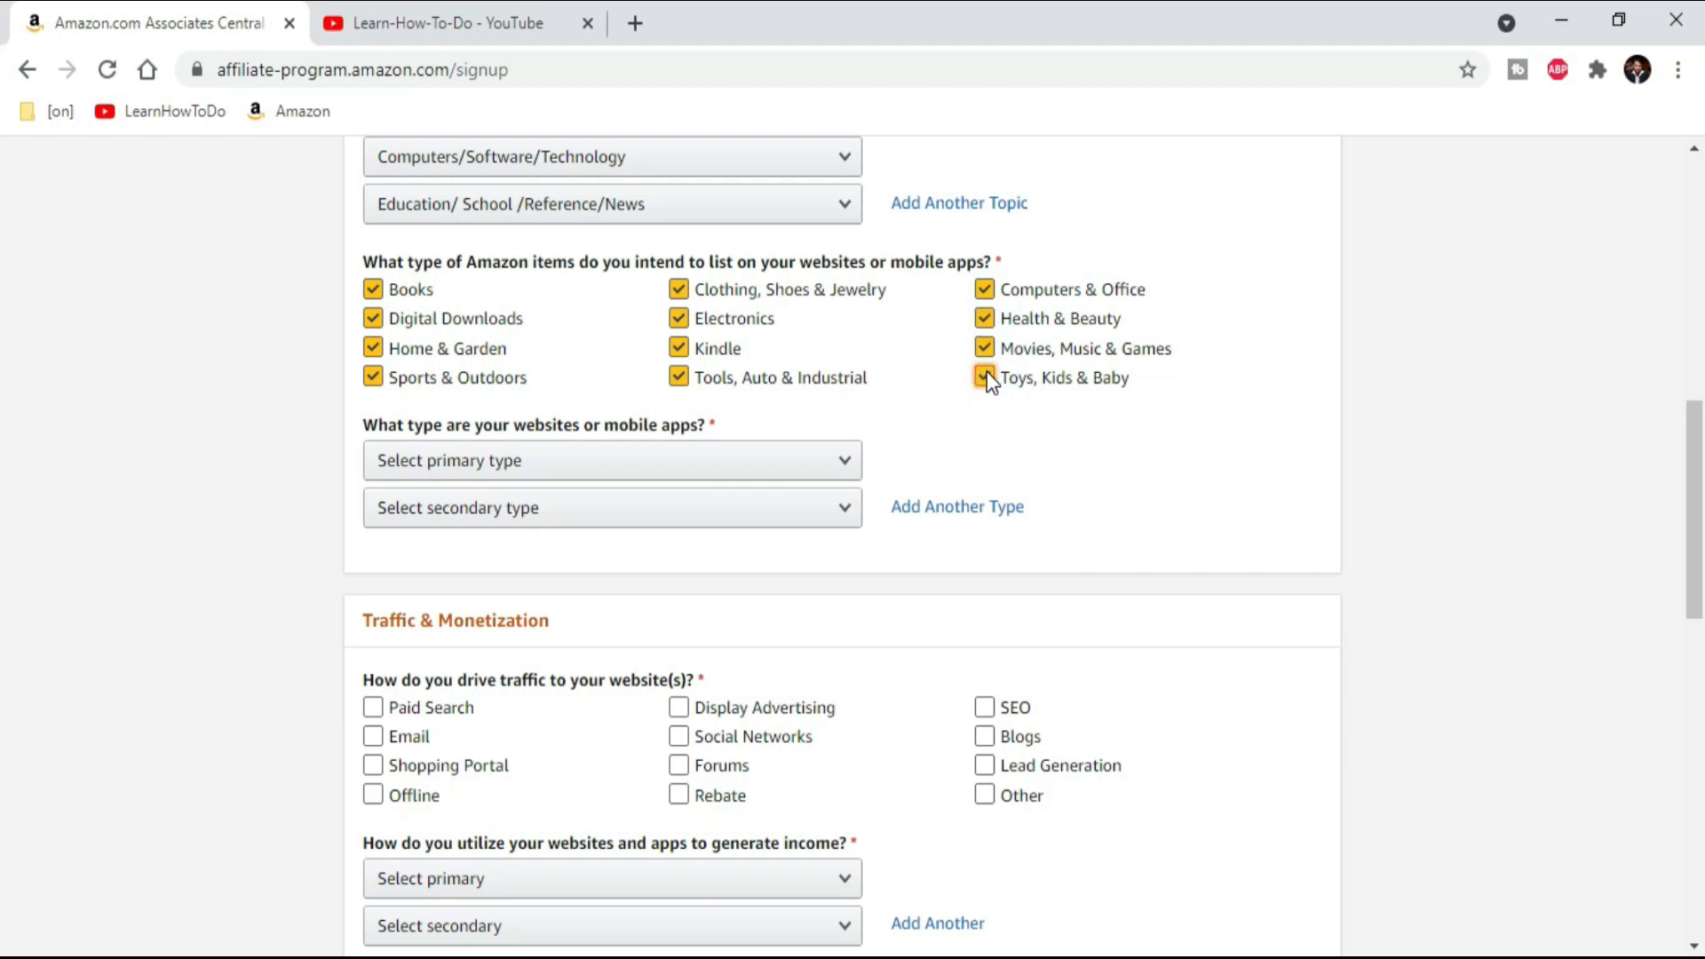
pyautogui.scroll(-2, 988, 371)
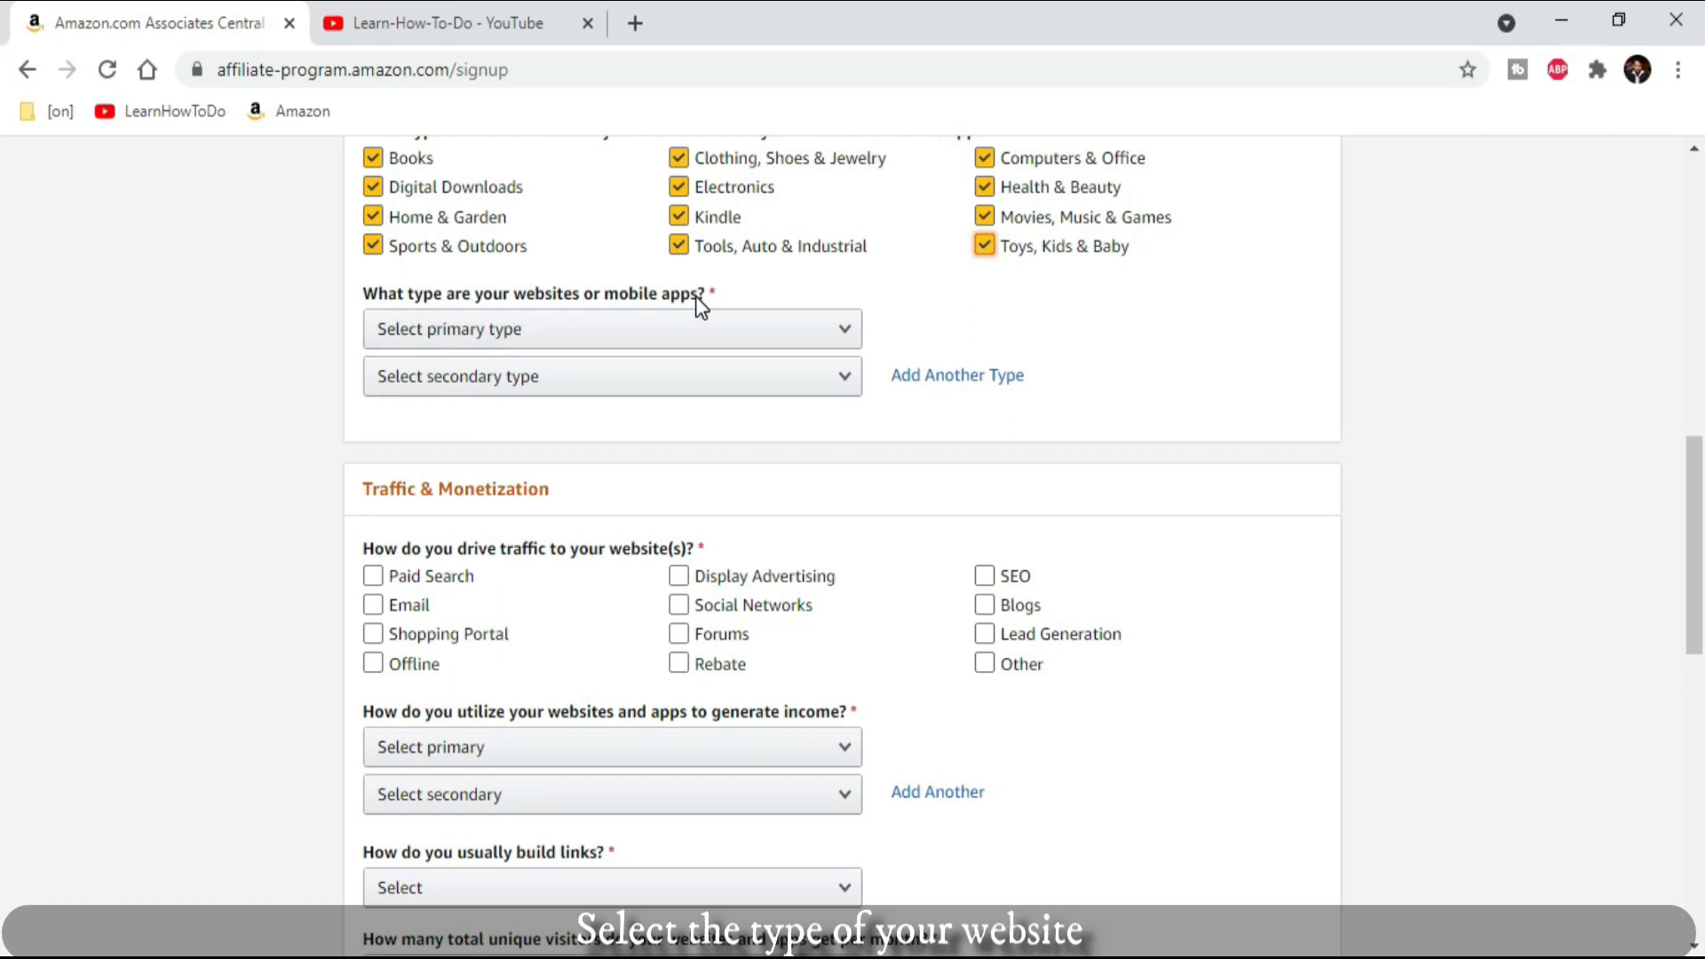
# - Set the website type to Content or Niche Website and adjust the secondary website type
pyautogui.click(546, 331)
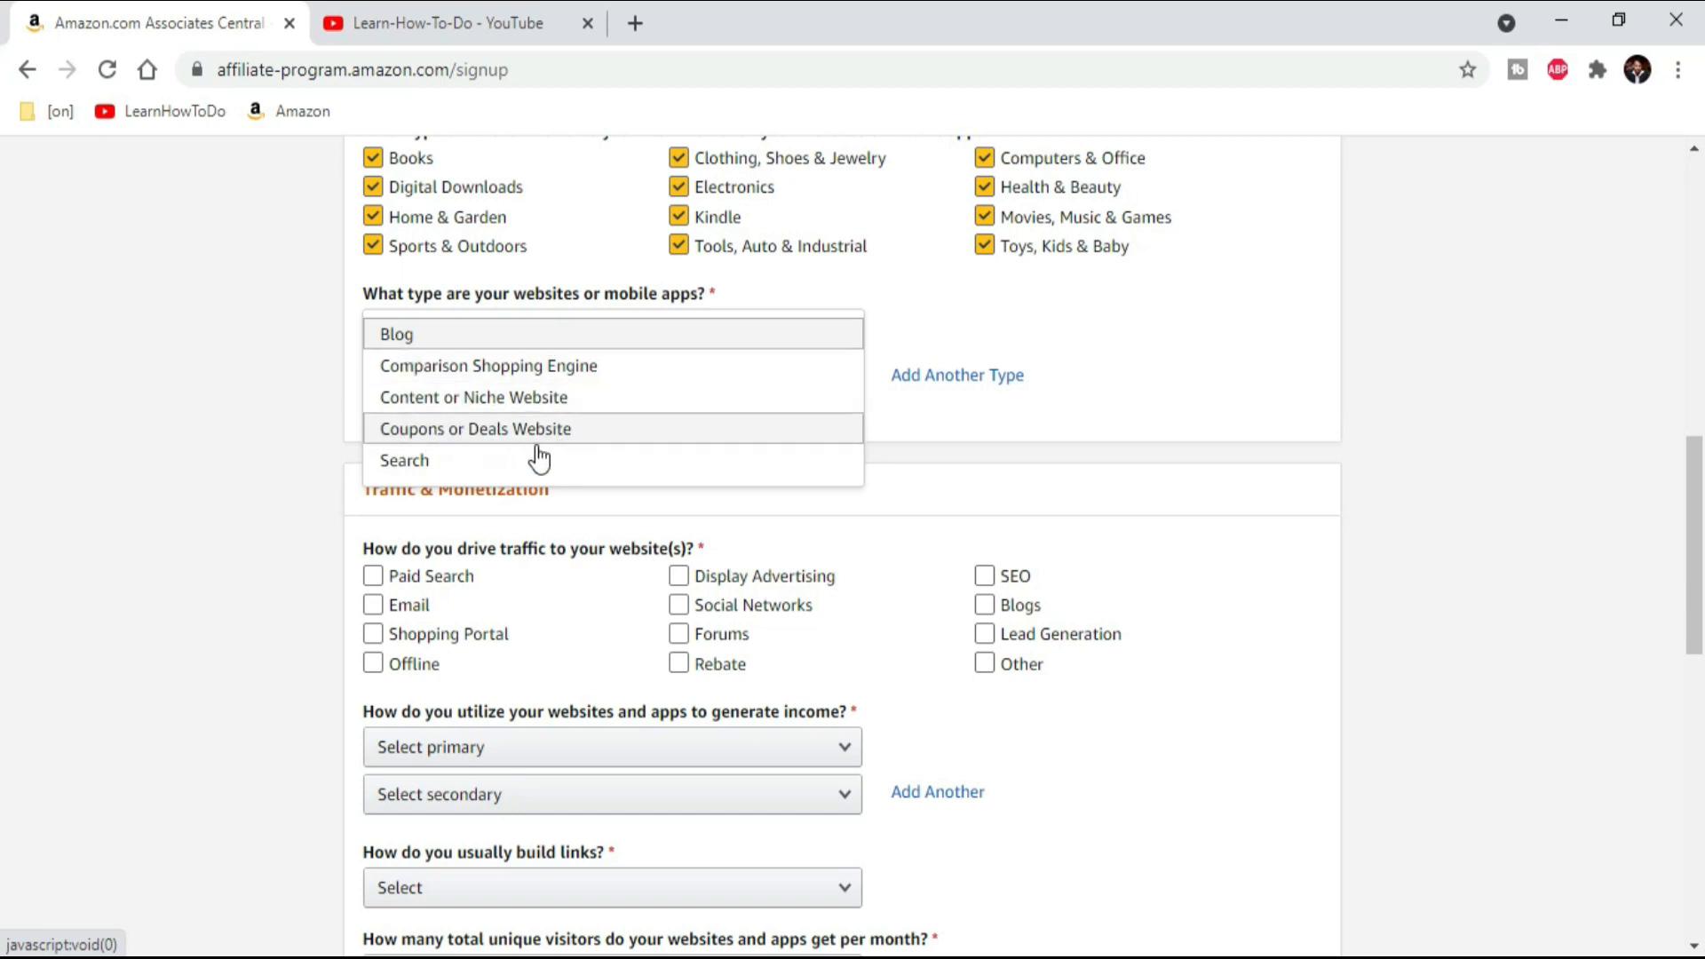
pyautogui.click(441, 398)
pyautogui.scroll(-1, 1030, 396)
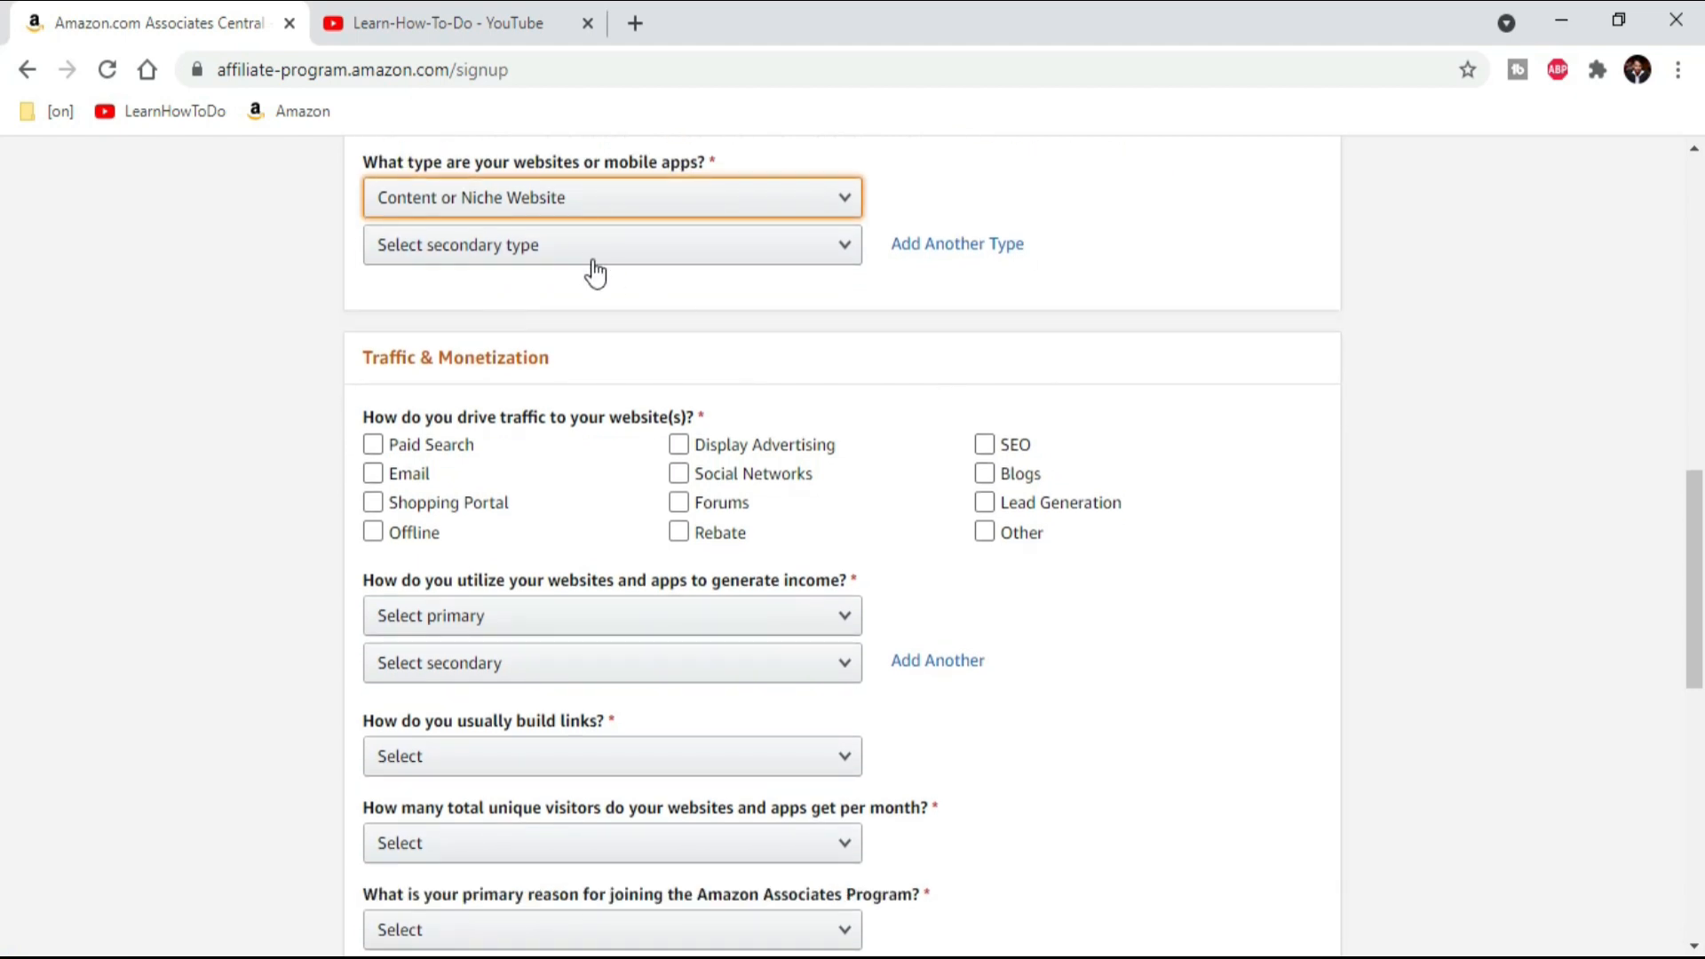
pyautogui.click(584, 256)
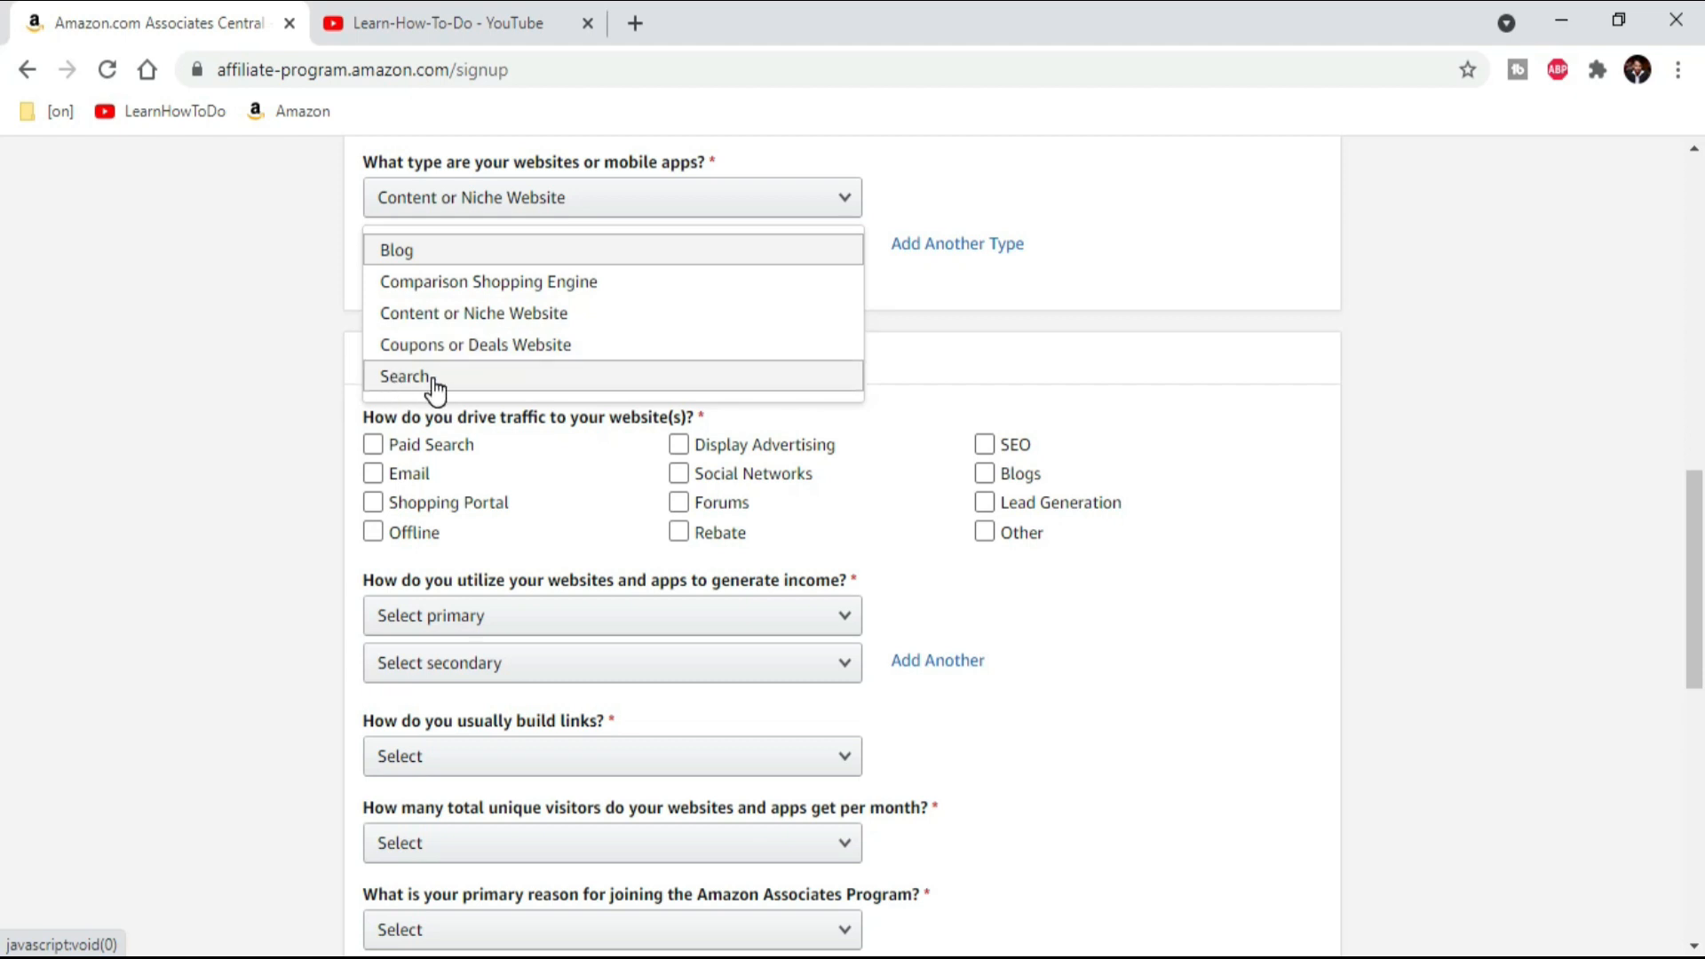
pyautogui.click(258, 270)
pyautogui.scroll(-2, 258, 270)
# - Tick Social Networks, Display Advertising, SEO, Blogs and Email as traffic sources
pyautogui.click(680, 344)
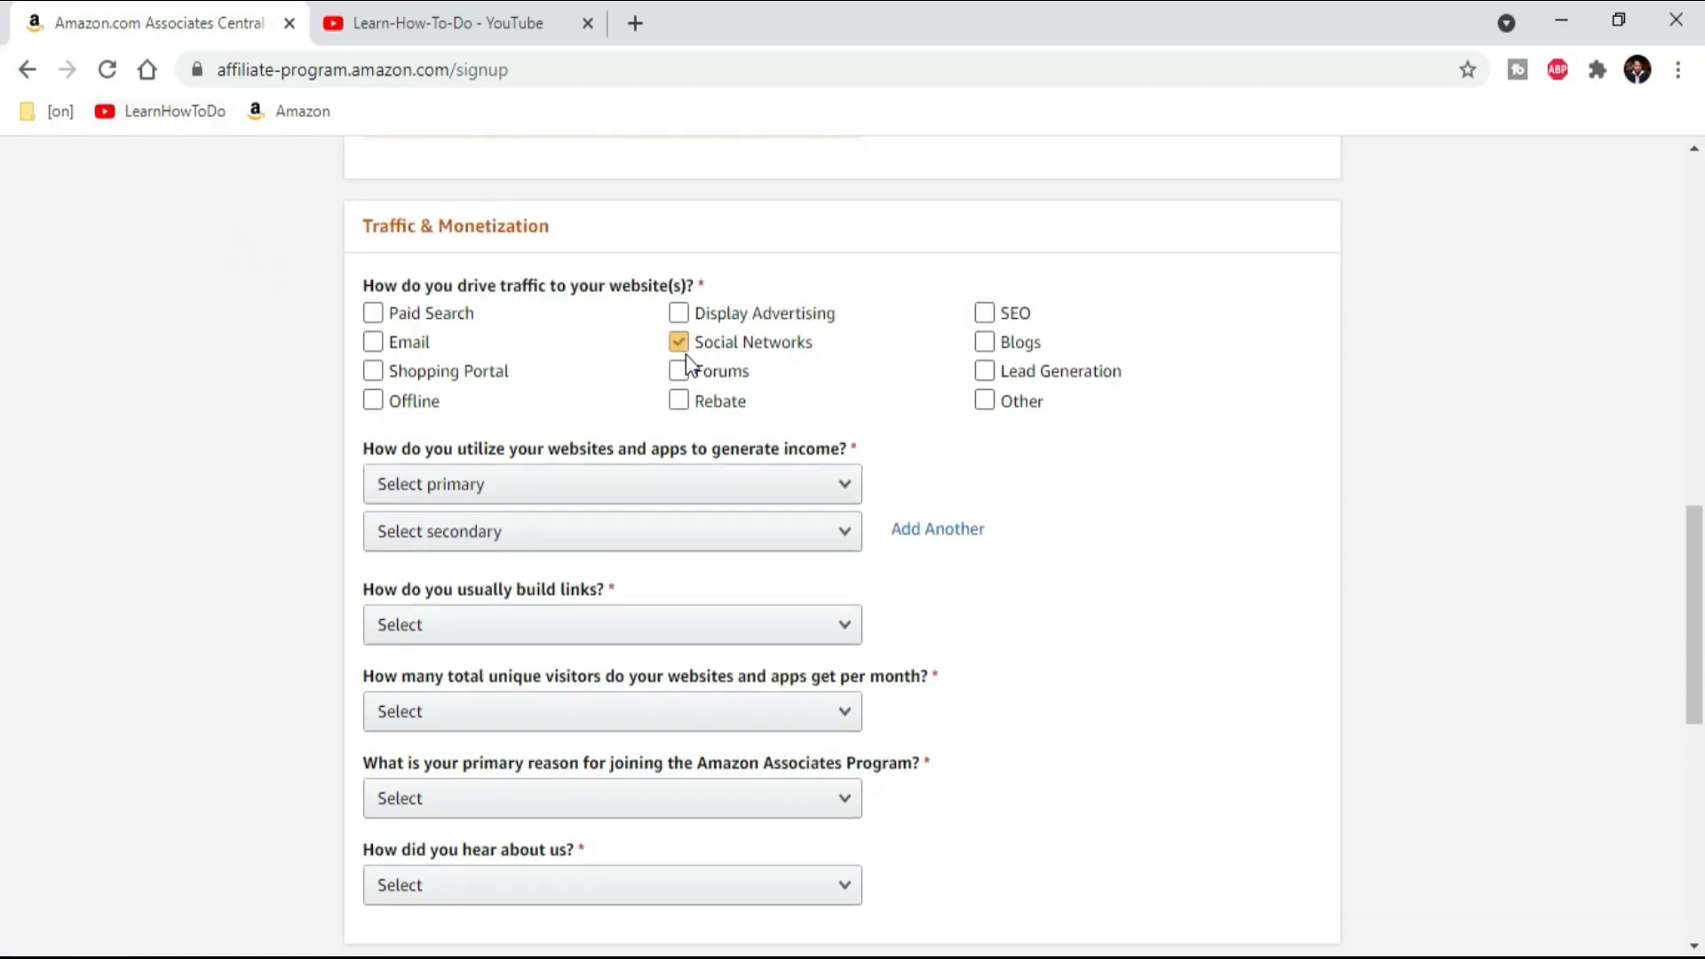
pyautogui.click(680, 342)
pyautogui.click(985, 314)
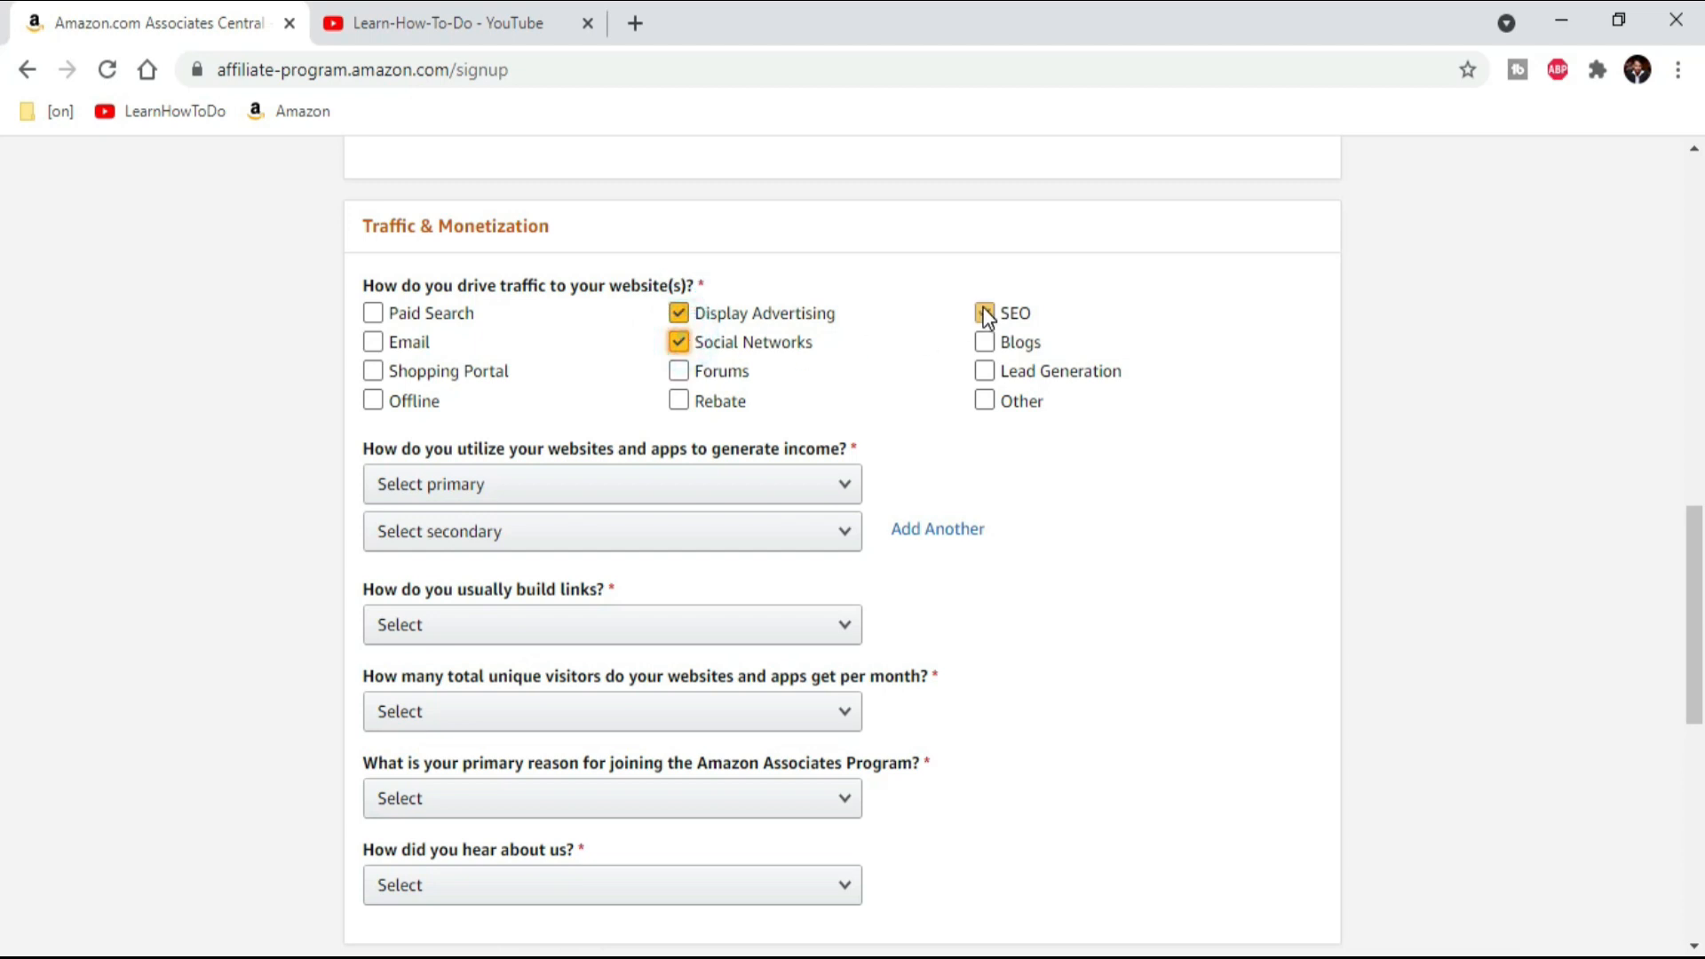
pyautogui.click(986, 343)
pyautogui.click(681, 401)
pyautogui.scroll(-1, 493, 342)
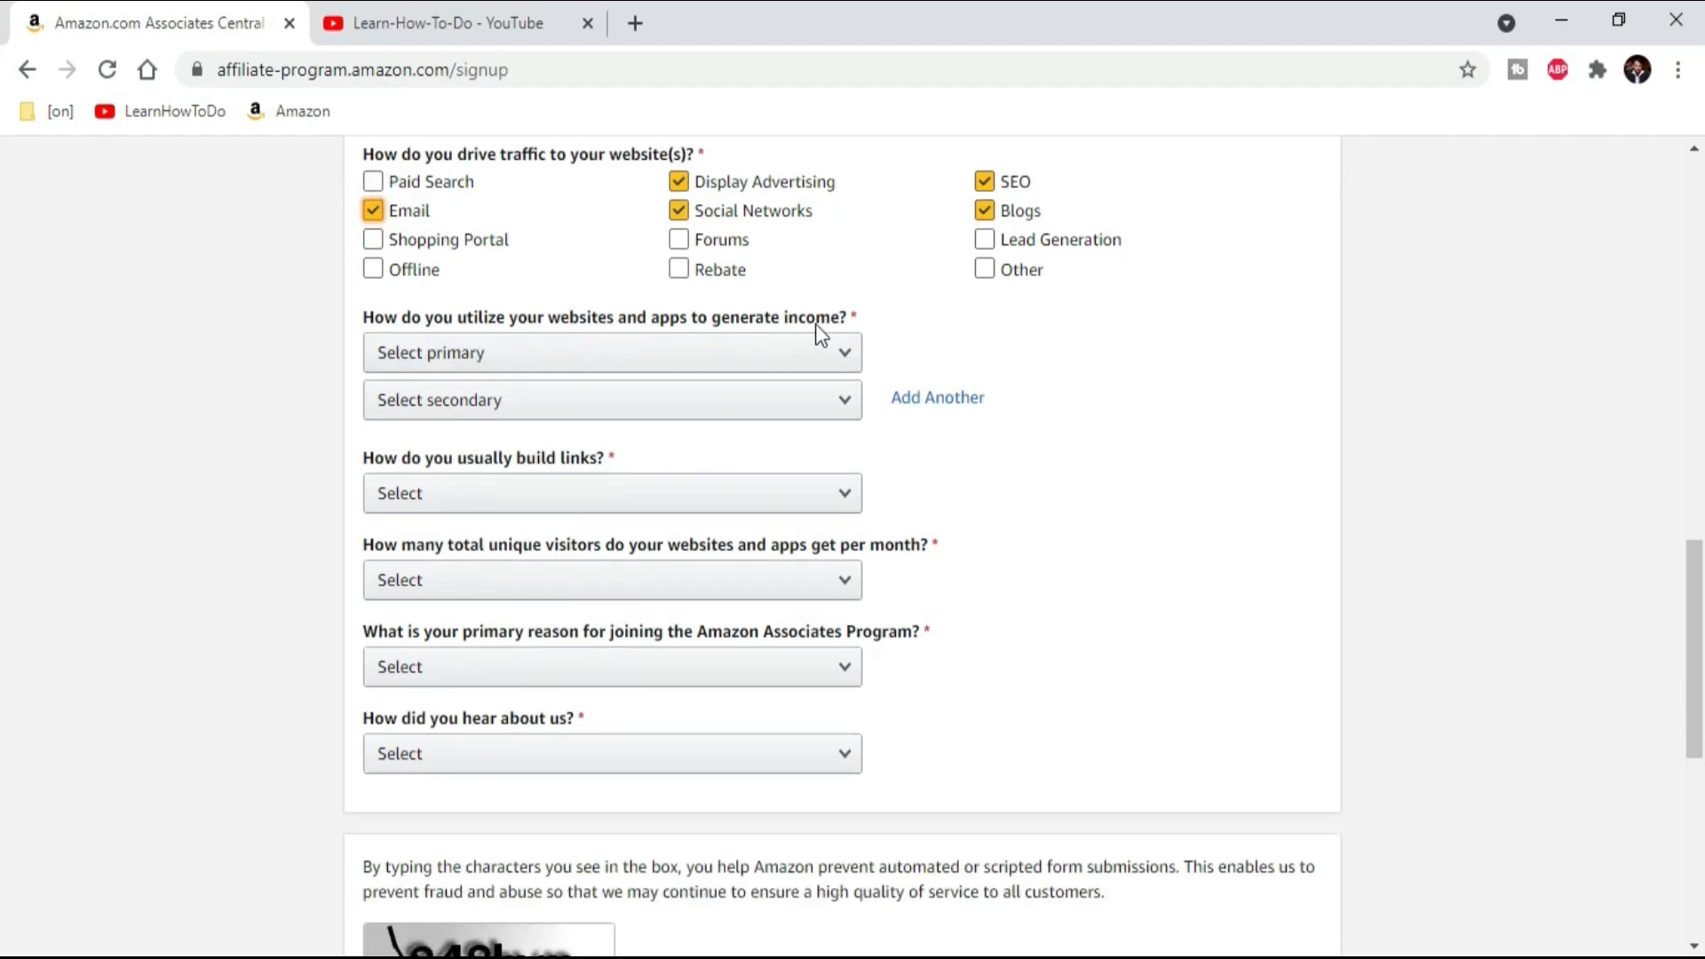
pyautogui.scroll(-1, 1022, 366)
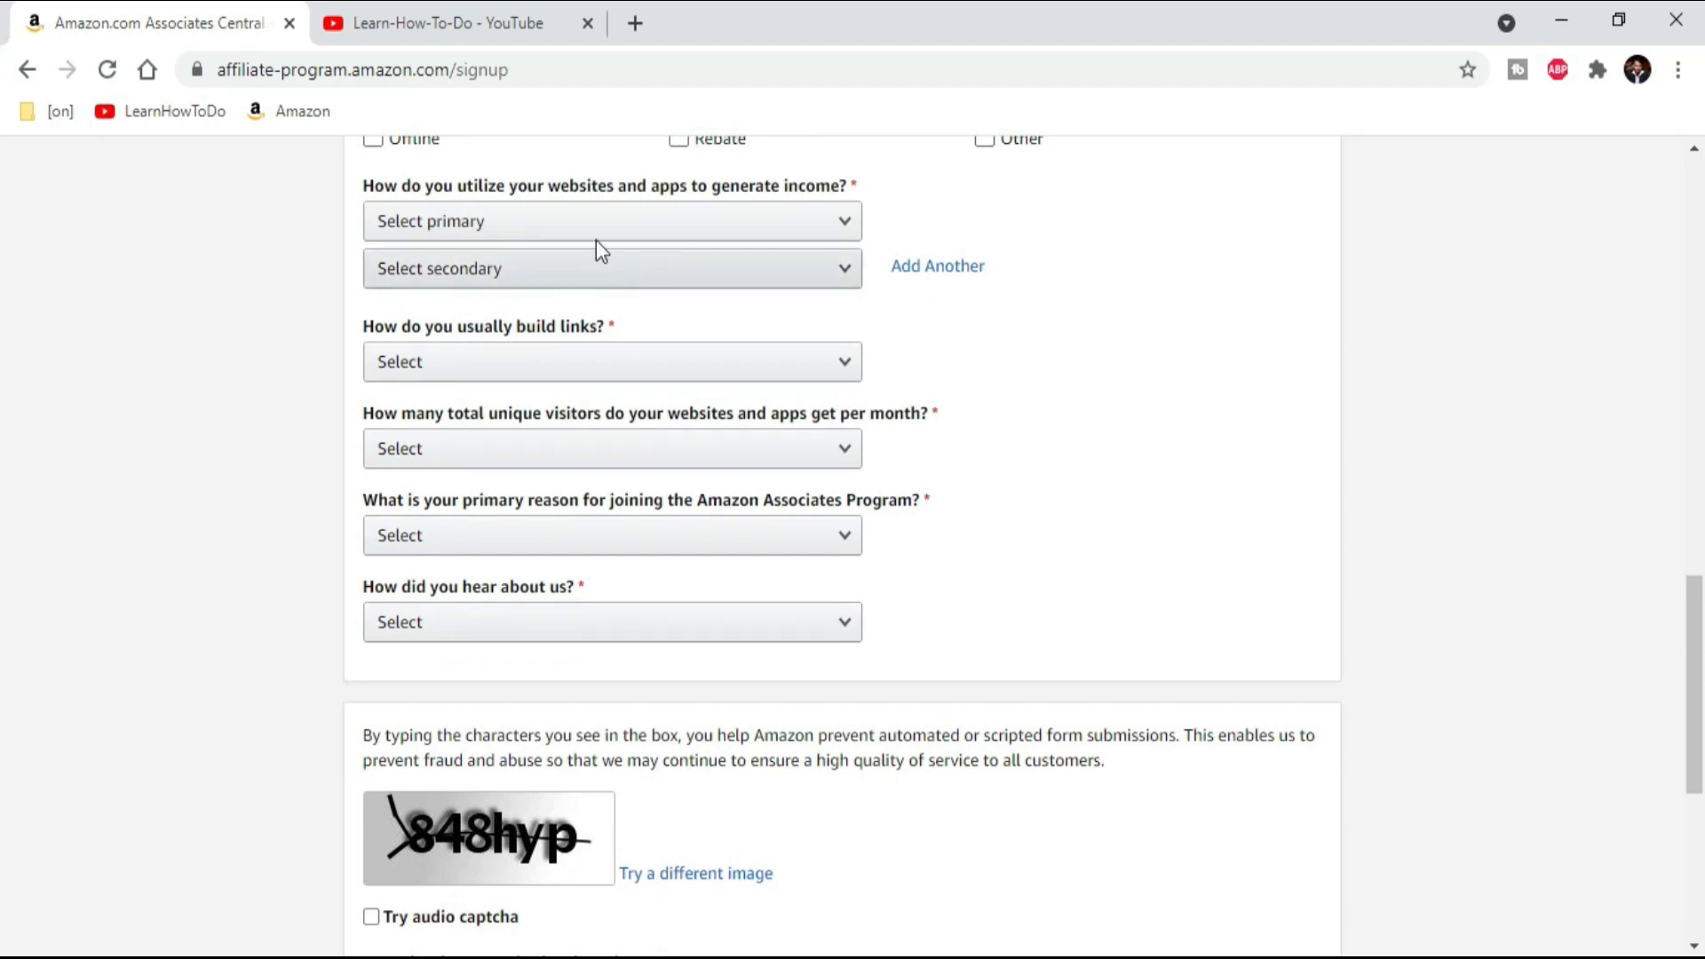
# - Set income methods Display Advertising and E-commerce/Online Retail, with links built via Content Management System
pyautogui.click(556, 229)
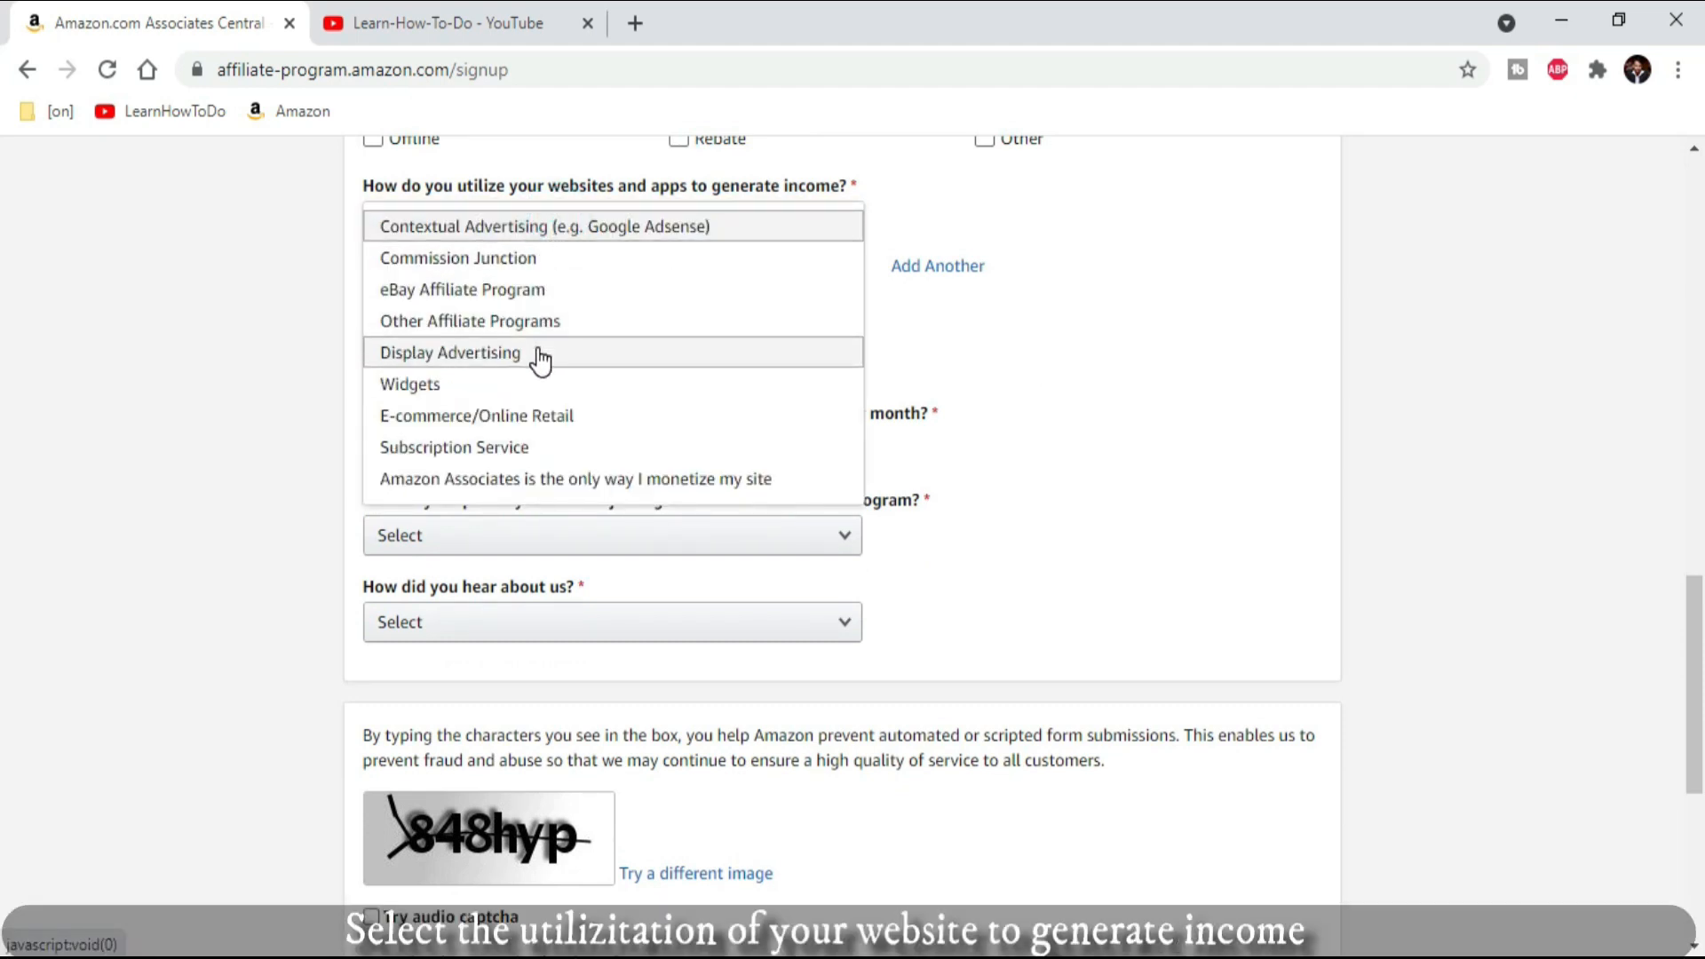
pyautogui.click(457, 355)
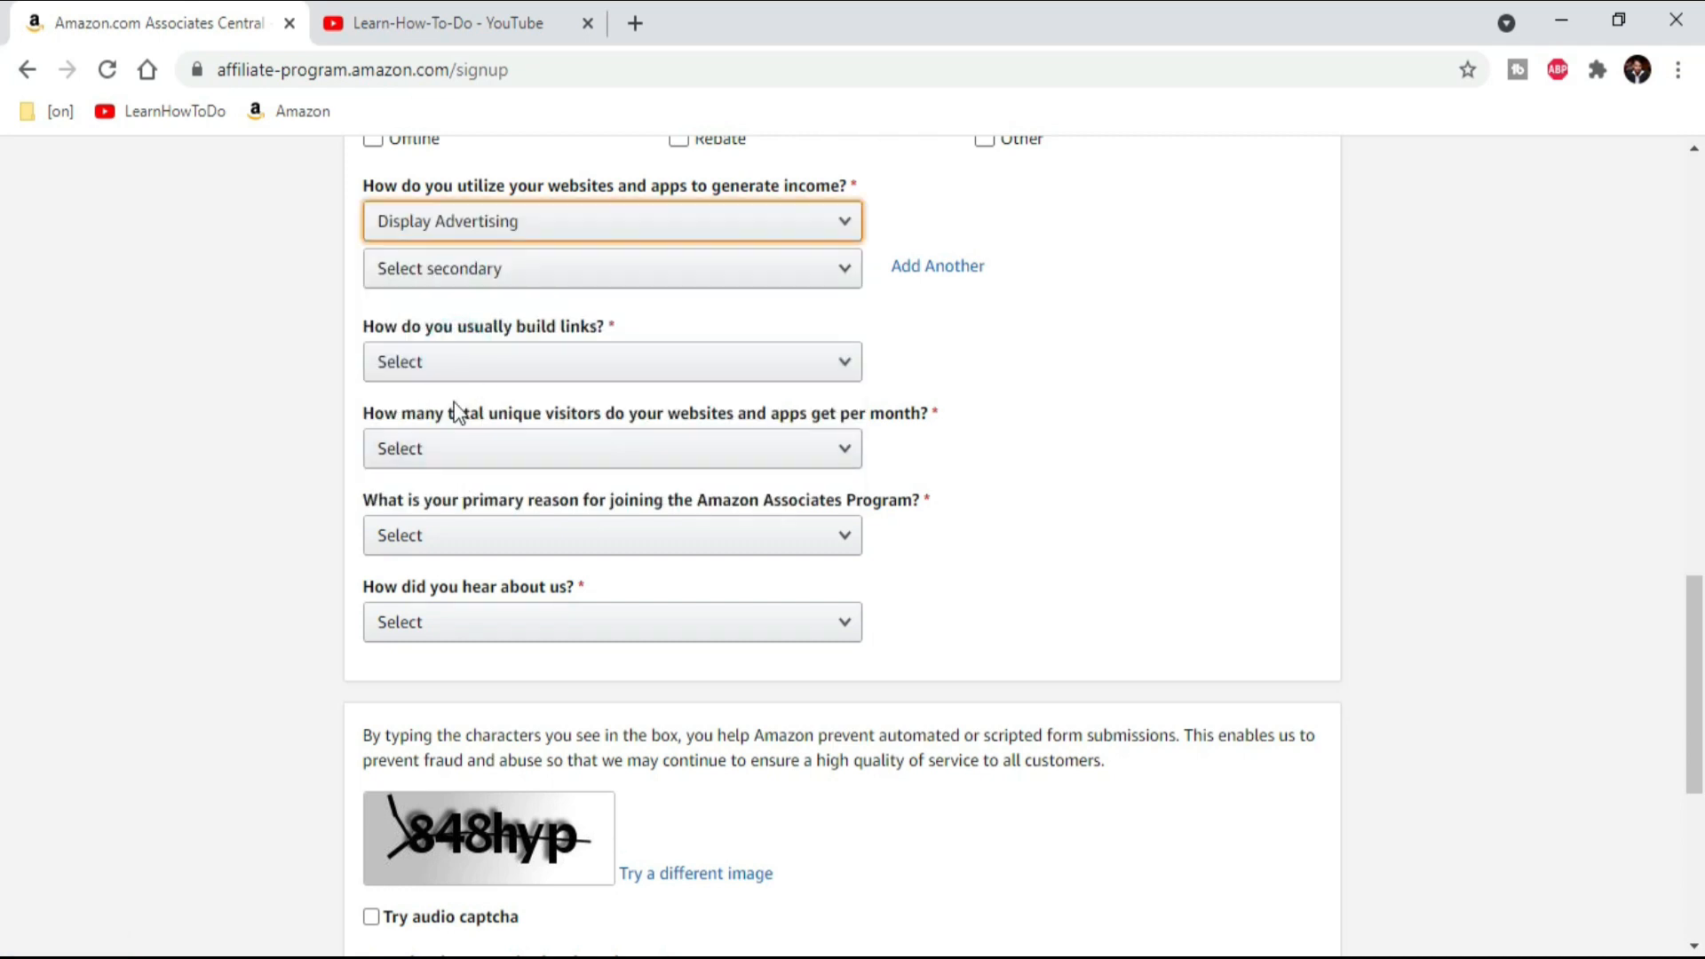
pyautogui.click(460, 269)
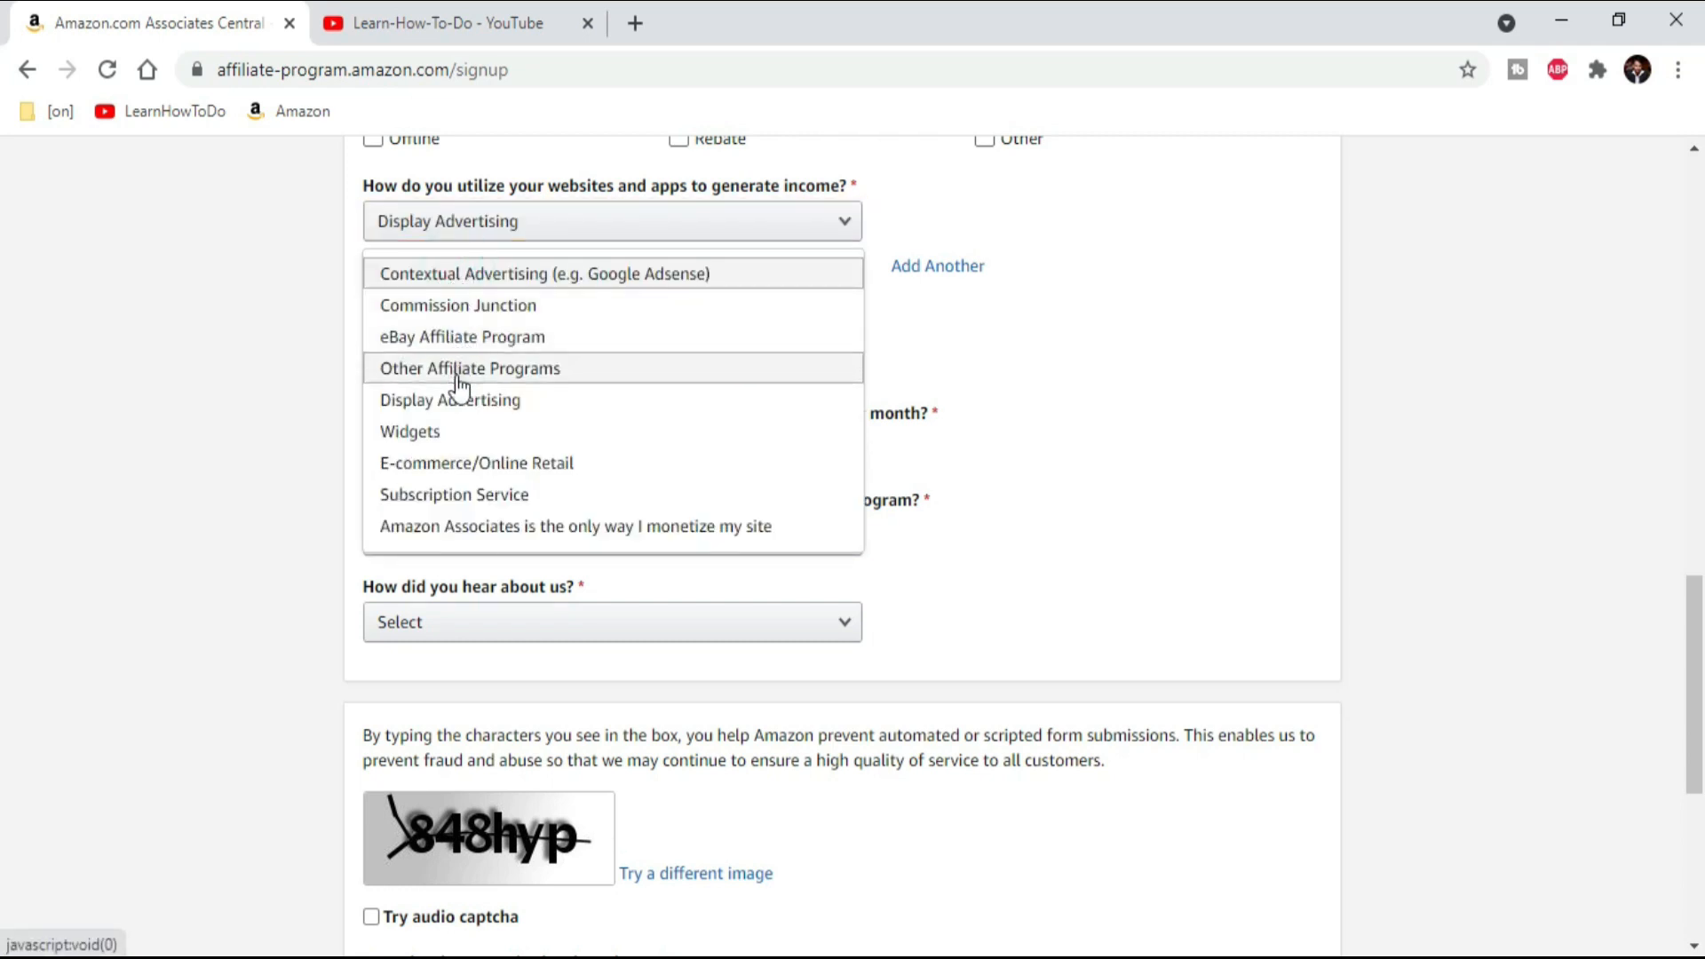
pyautogui.click(447, 470)
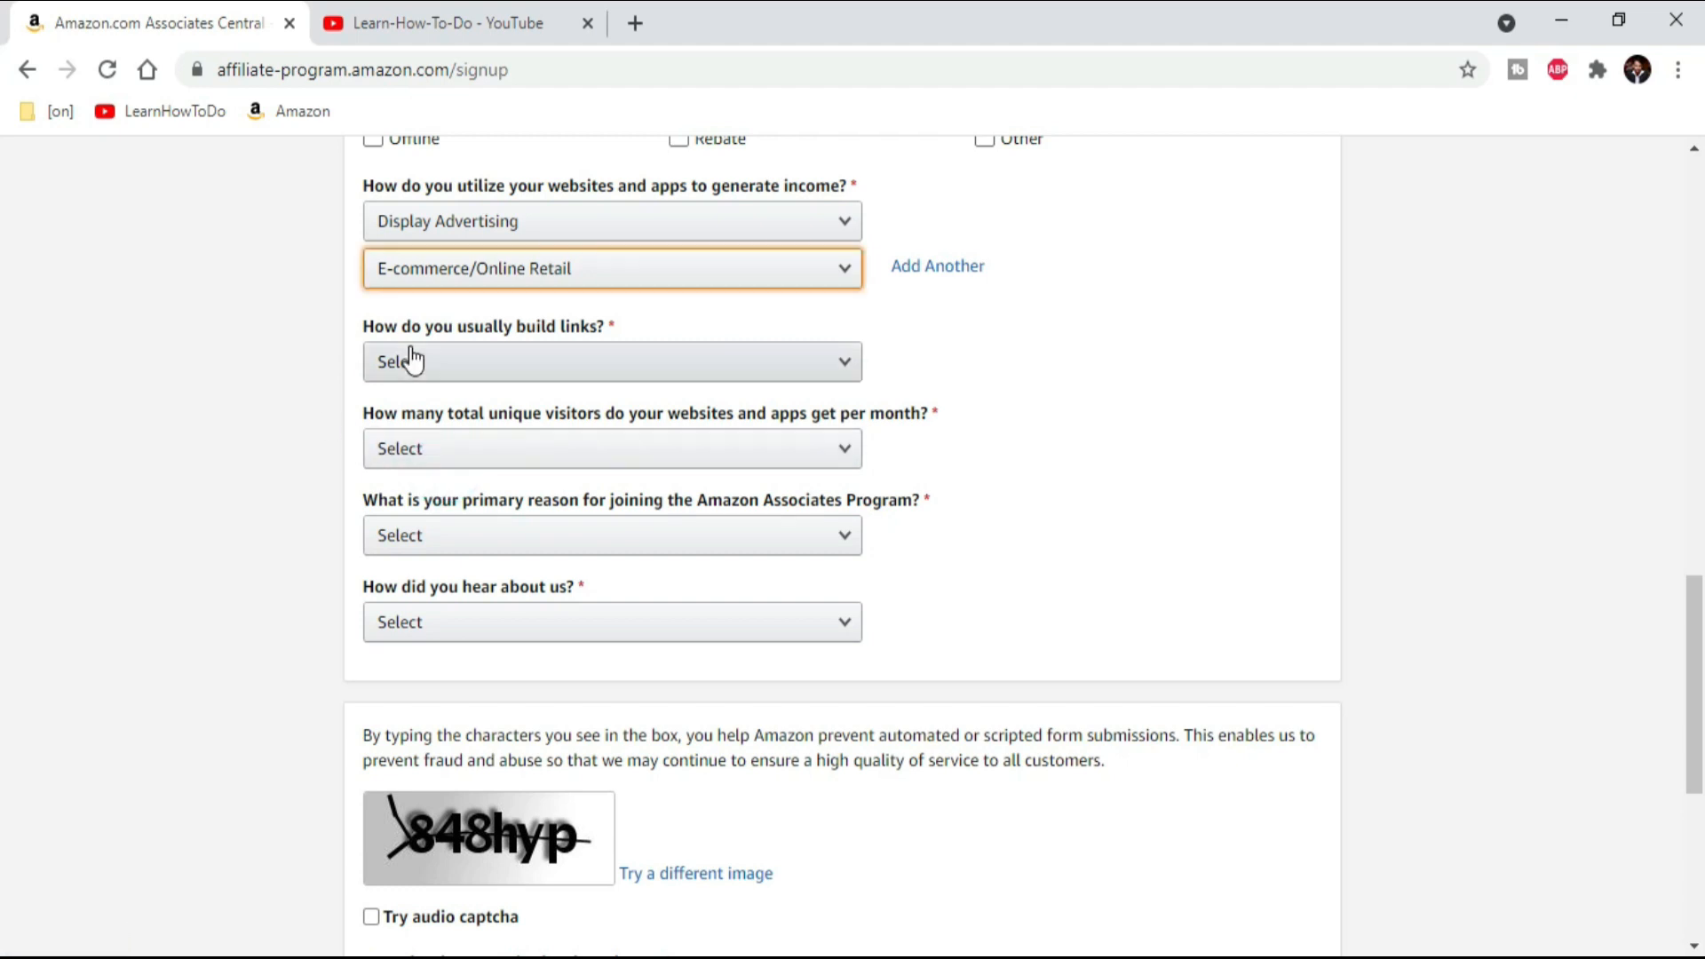
pyautogui.click(571, 364)
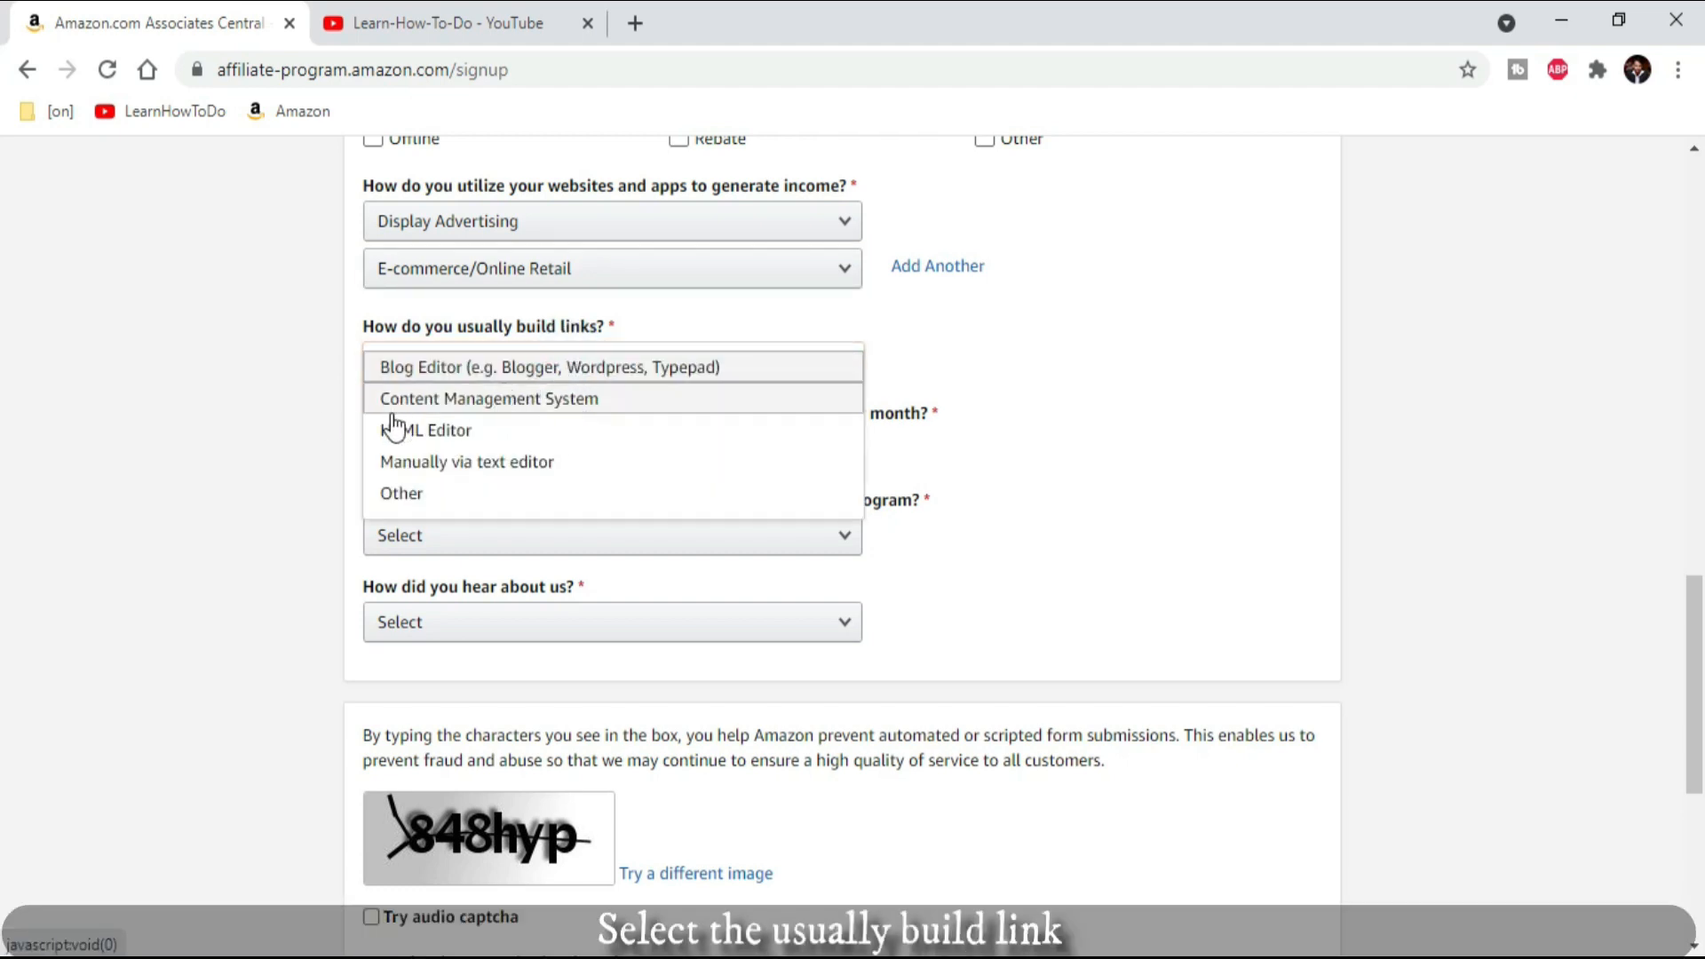
pyautogui.click(519, 402)
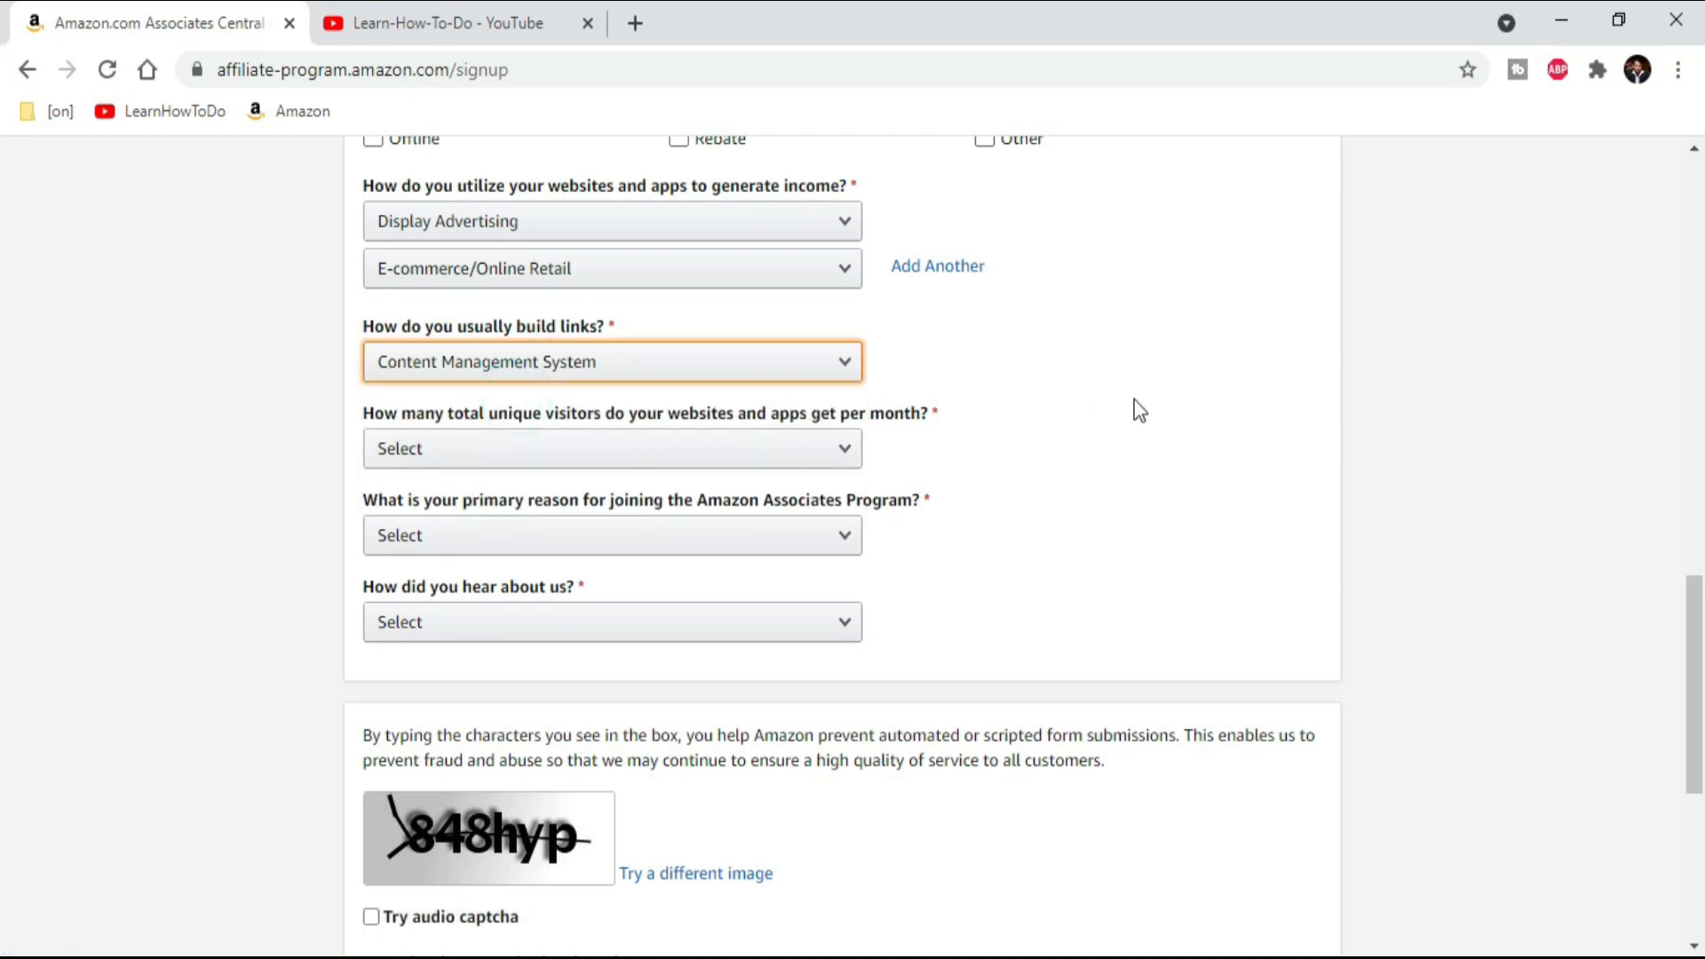
pyautogui.scroll(-2, 586, 316)
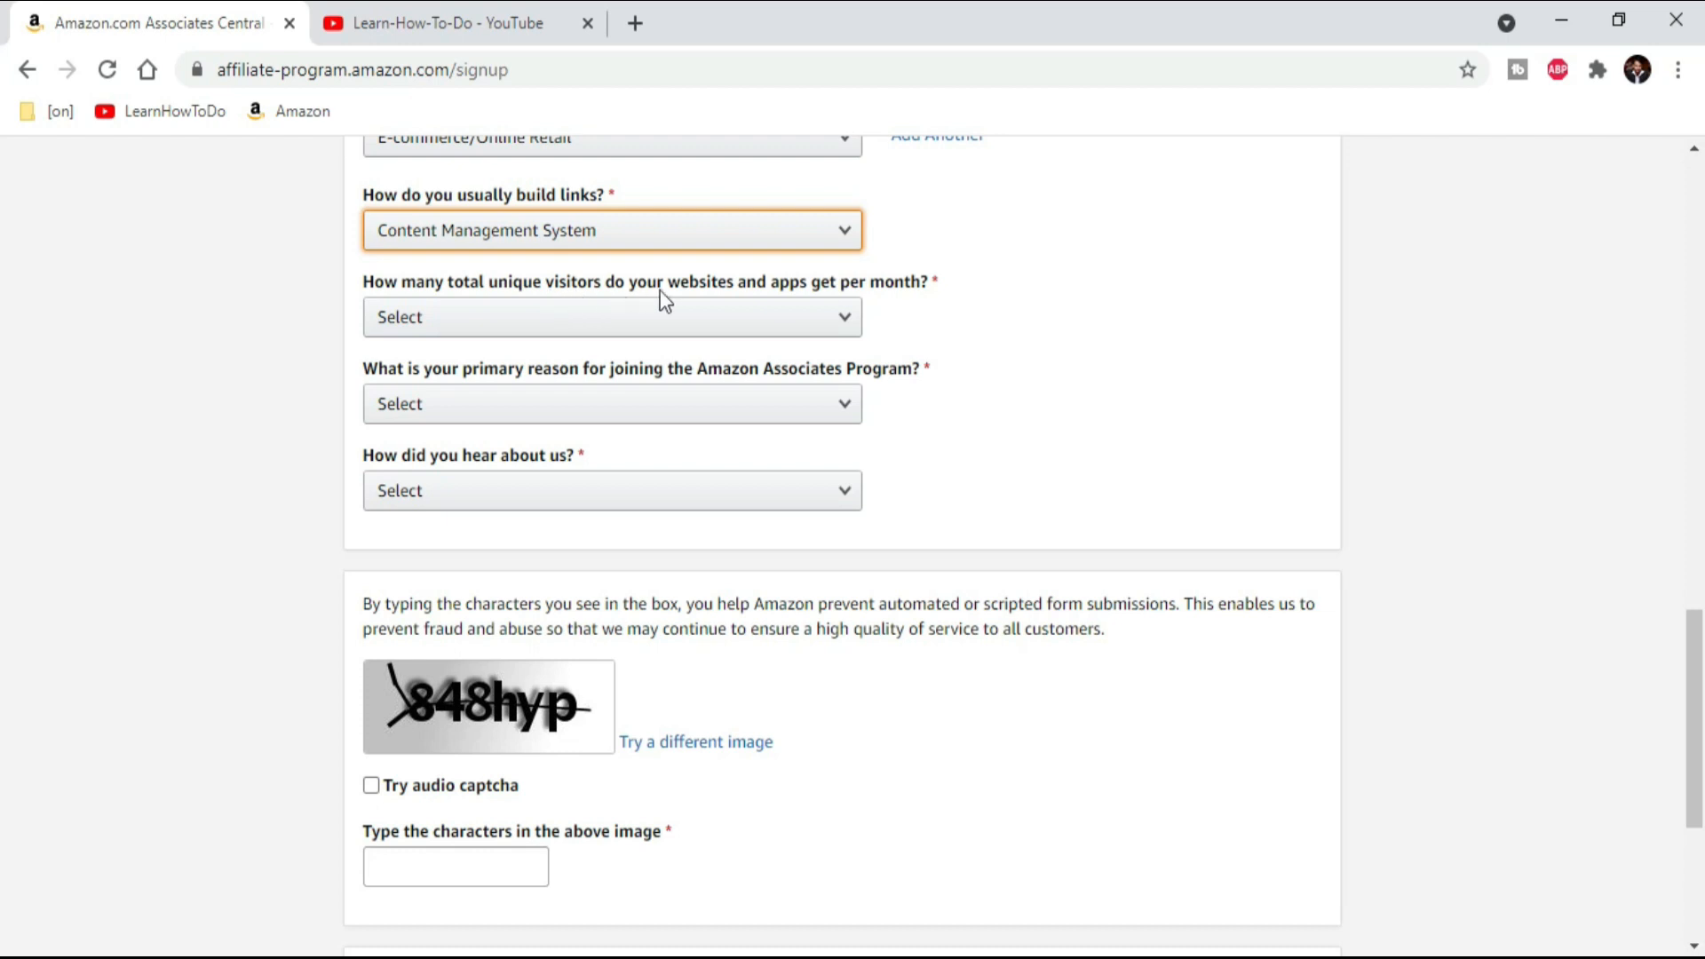
# - Choose 5,001 to 50,000 monthly visitors, 'To get rich content for my site', and Online Search
pyautogui.click(590, 322)
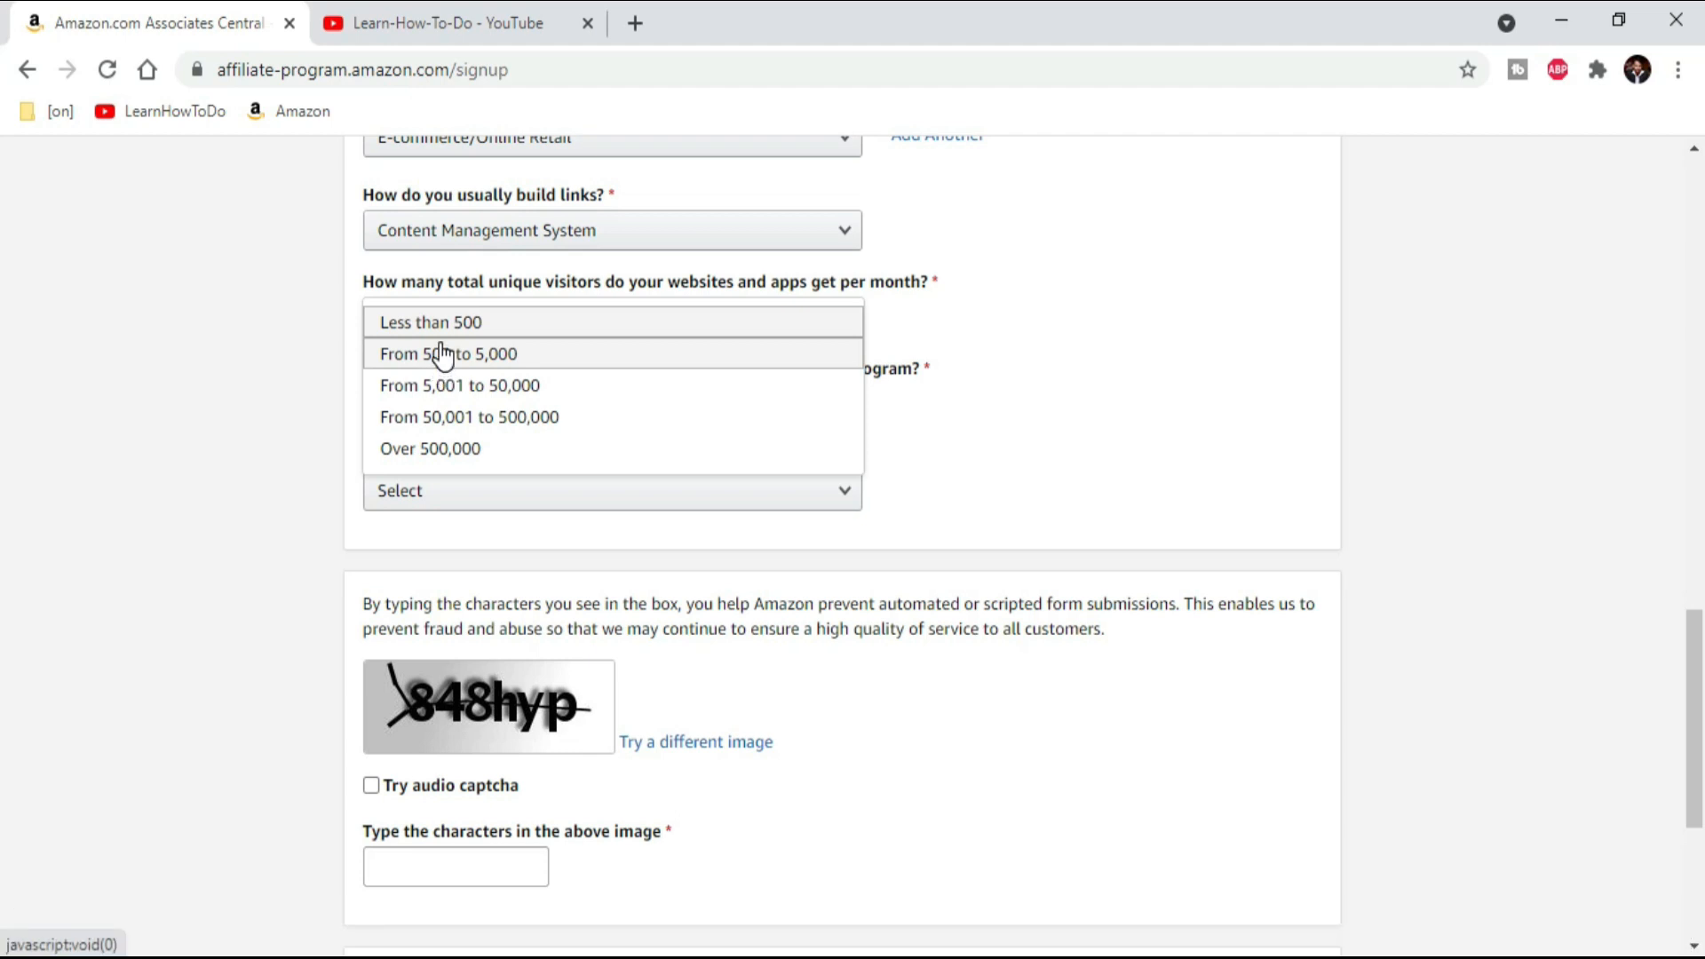
pyautogui.click(457, 388)
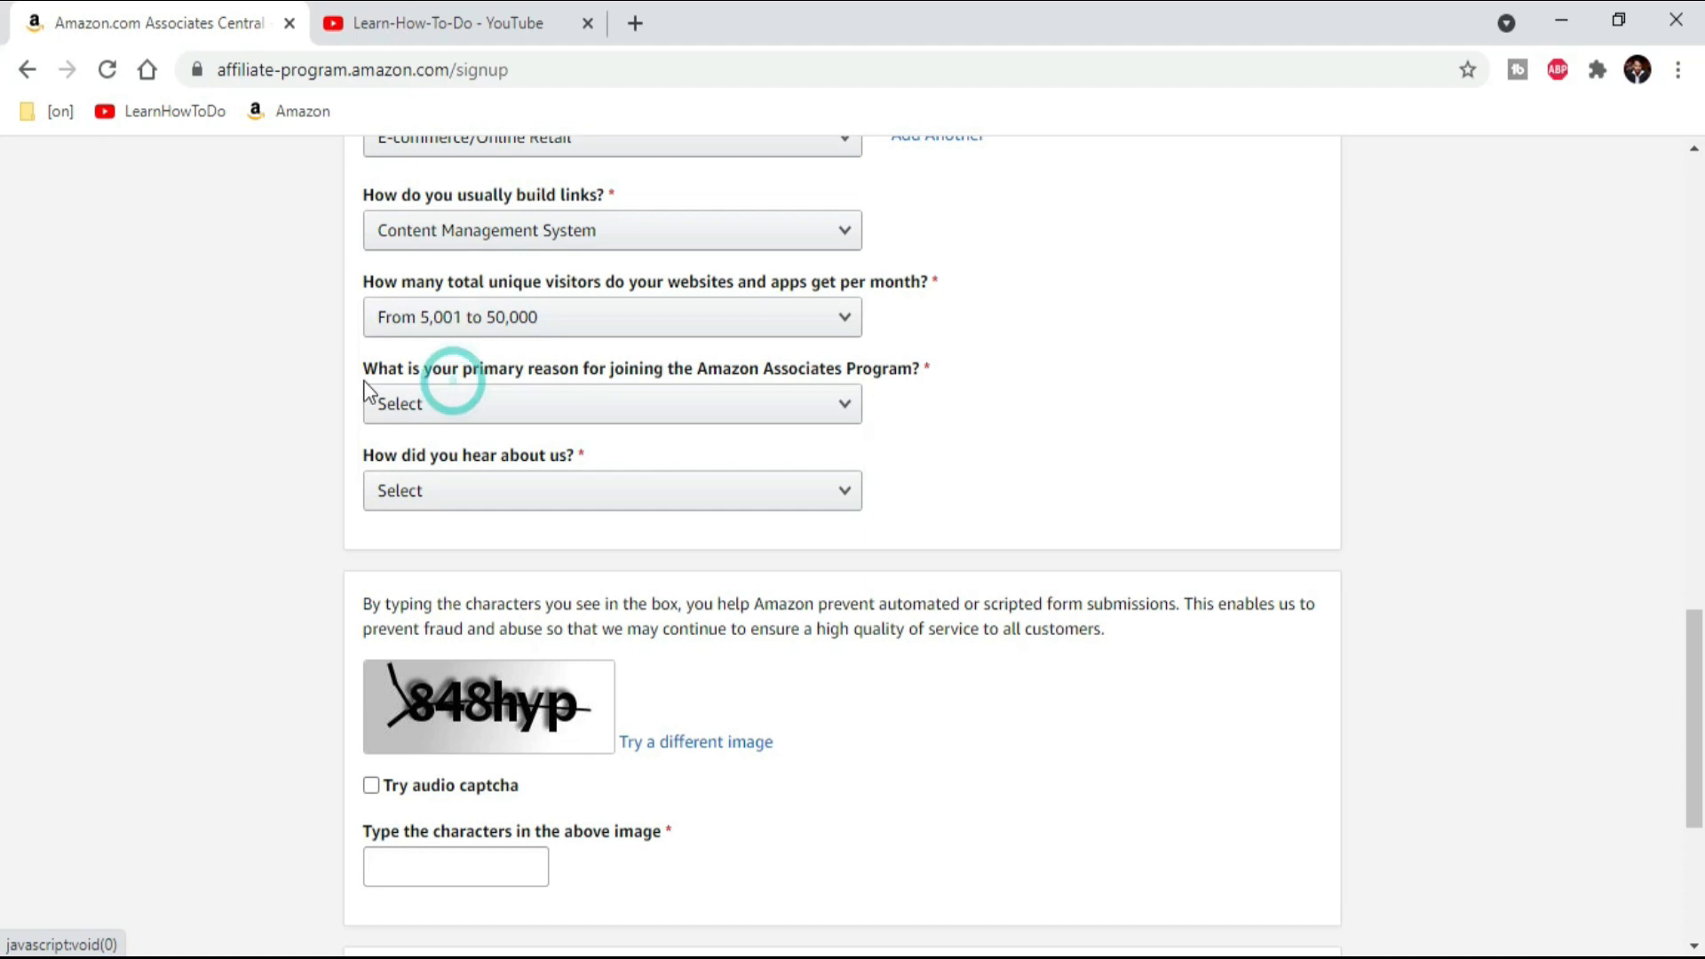
pyautogui.scroll(-2, 178, 346)
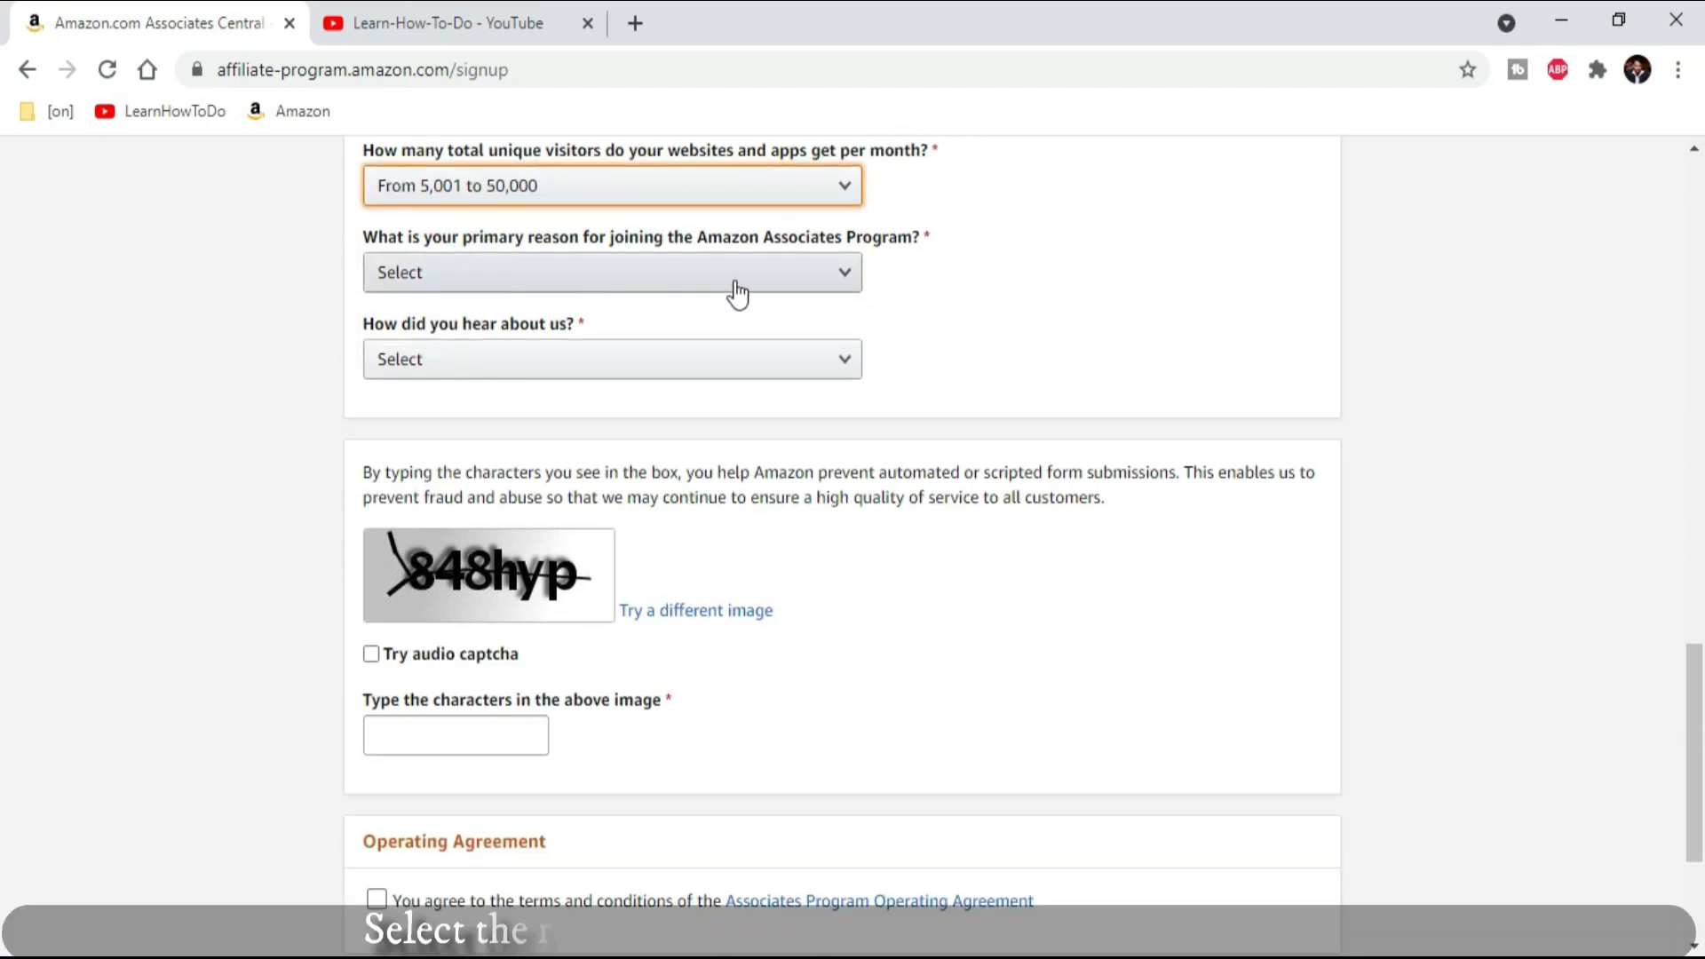
pyautogui.click(428, 276)
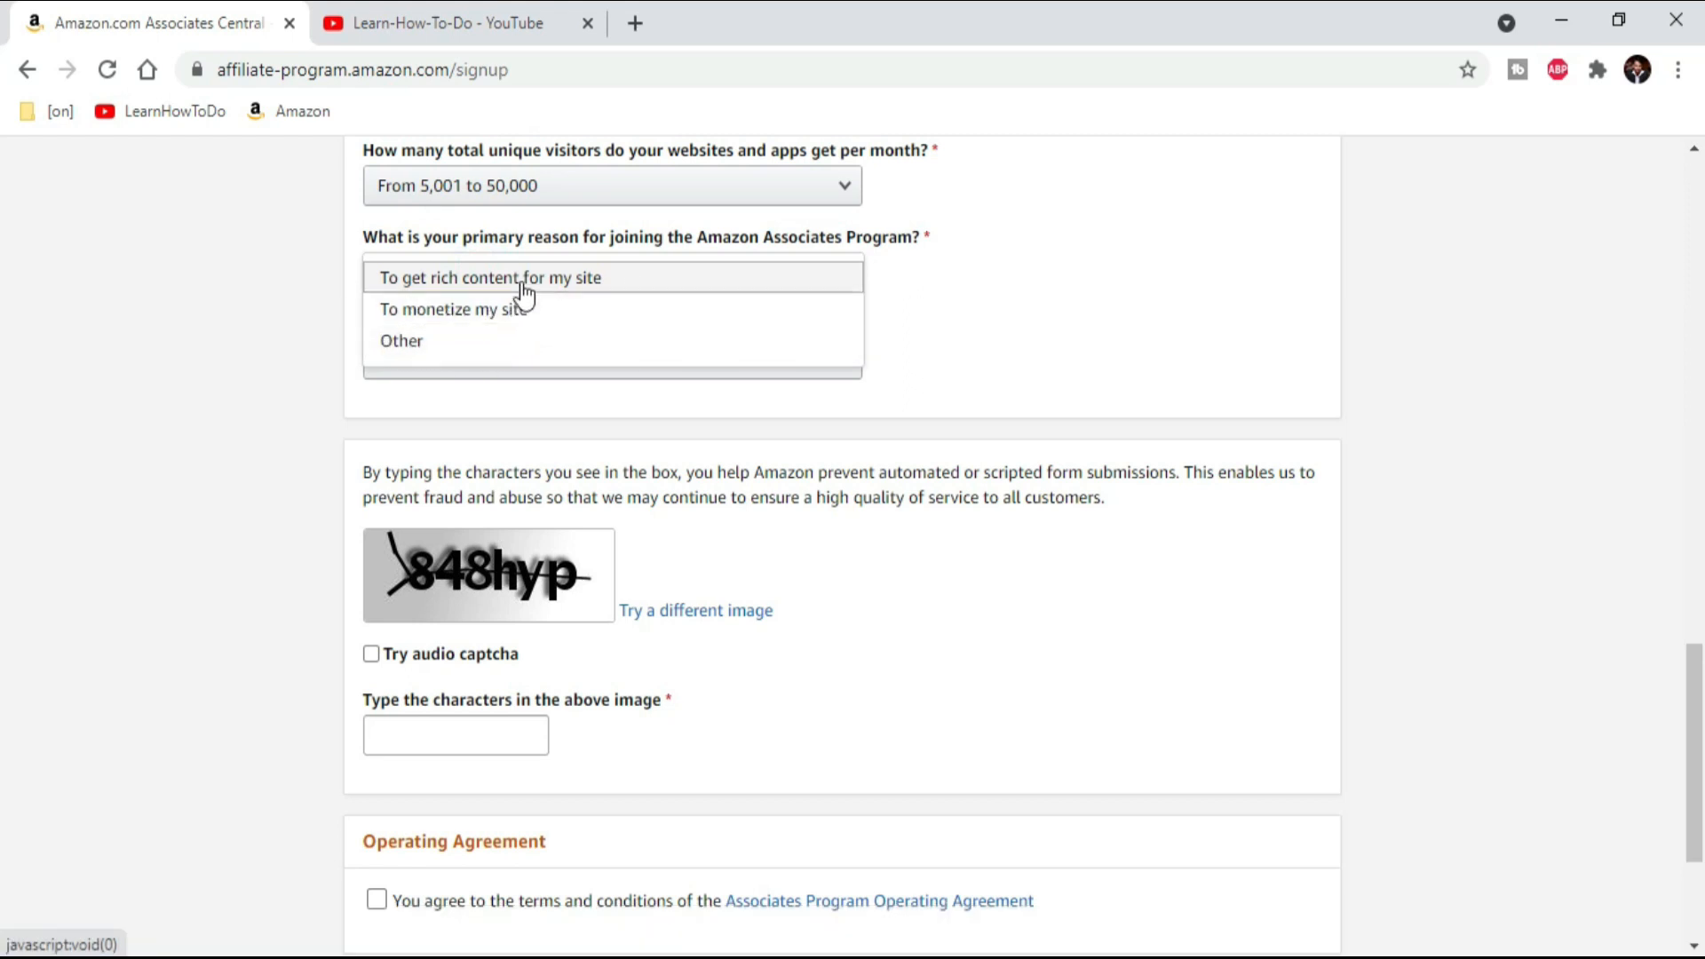
pyautogui.click(565, 281)
pyautogui.scroll(-2, 1010, 364)
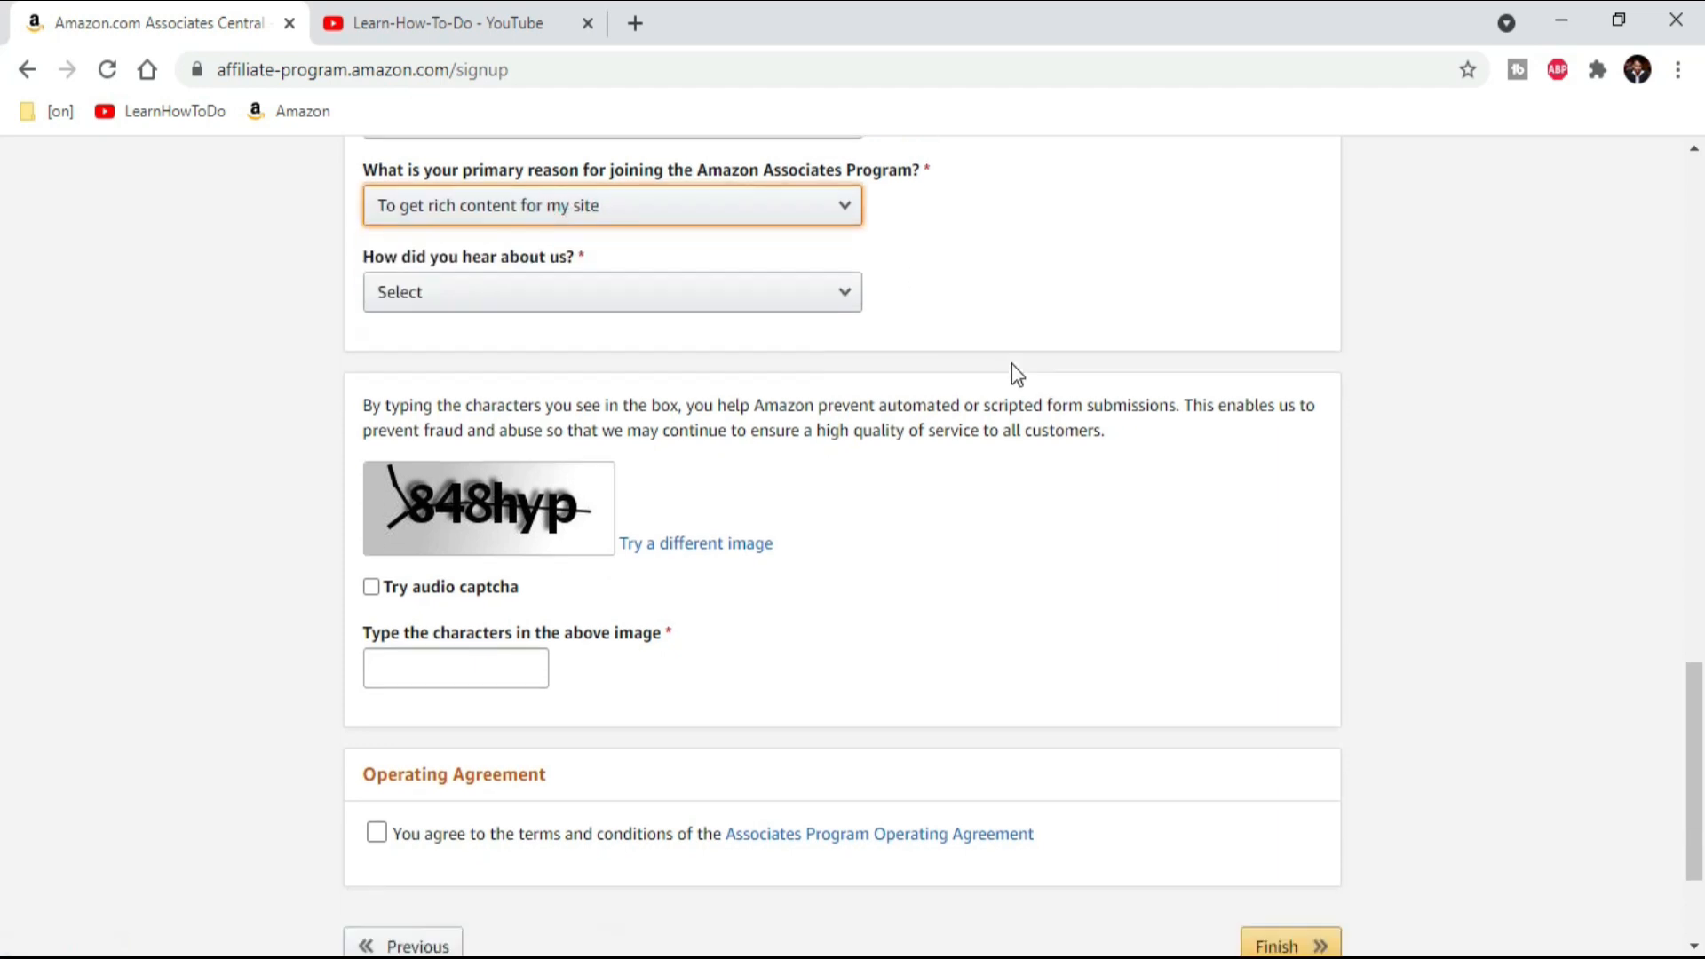
pyautogui.click(463, 234)
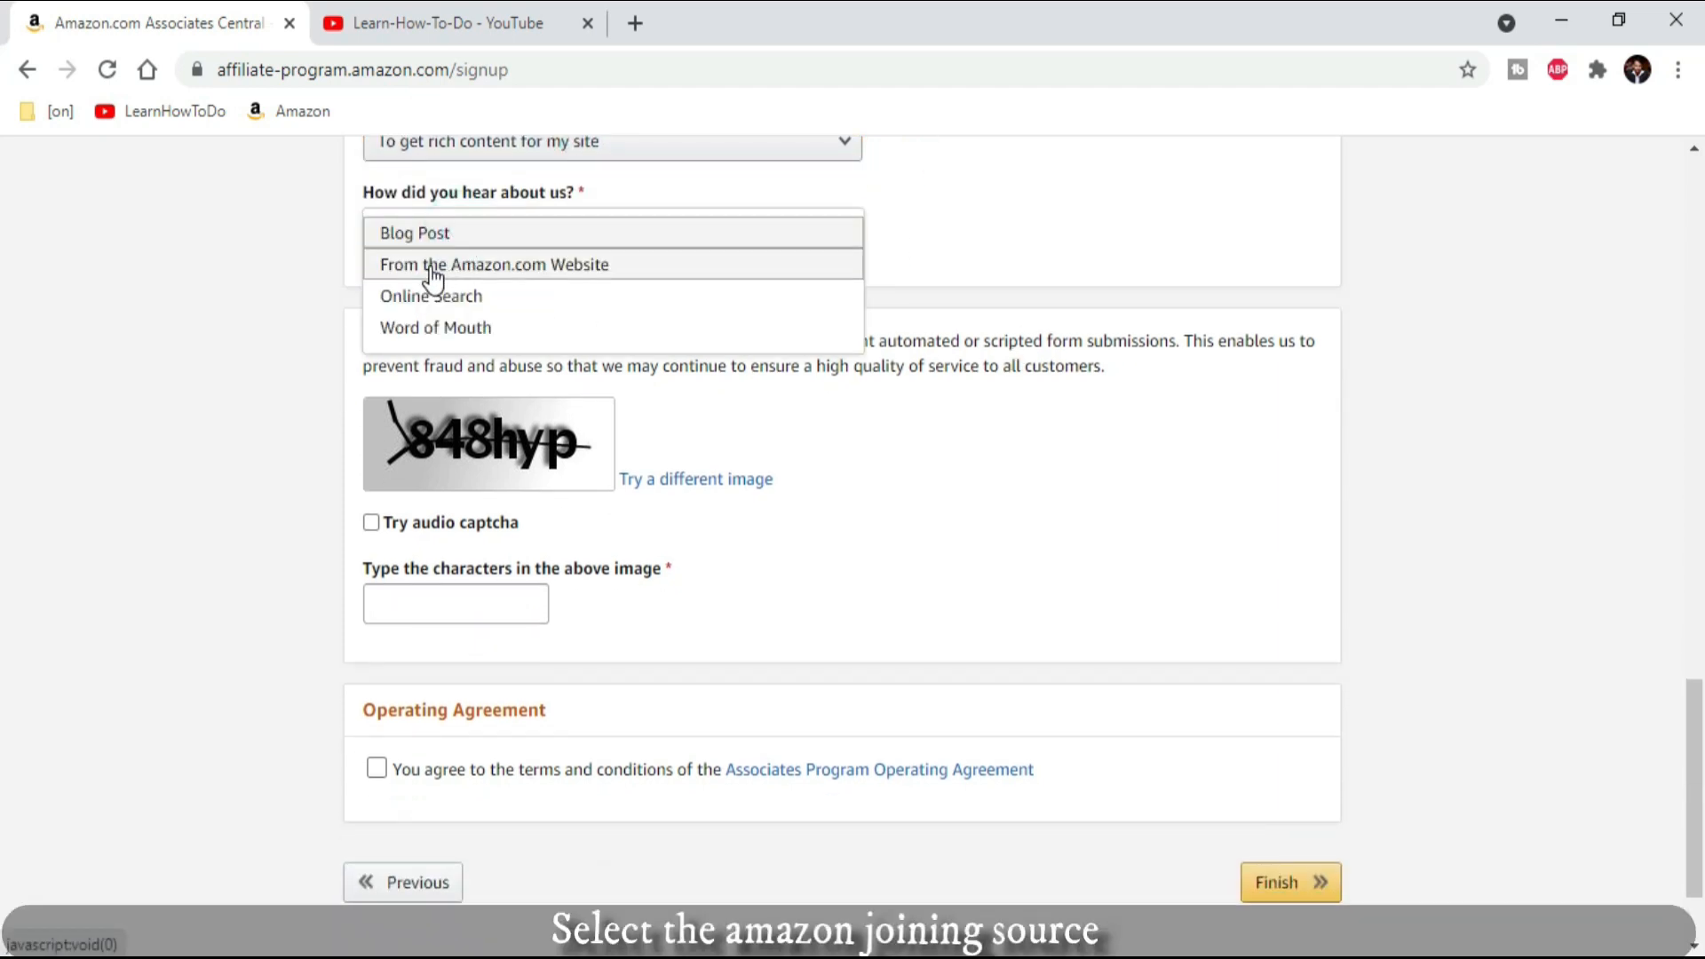
pyautogui.click(604, 295)
pyautogui.scroll(-1, 1064, 311)
# - Enter the captcha, accept the Operating Agreement, and finish the Associates signup
pyautogui.scroll(-1, 1065, 320)
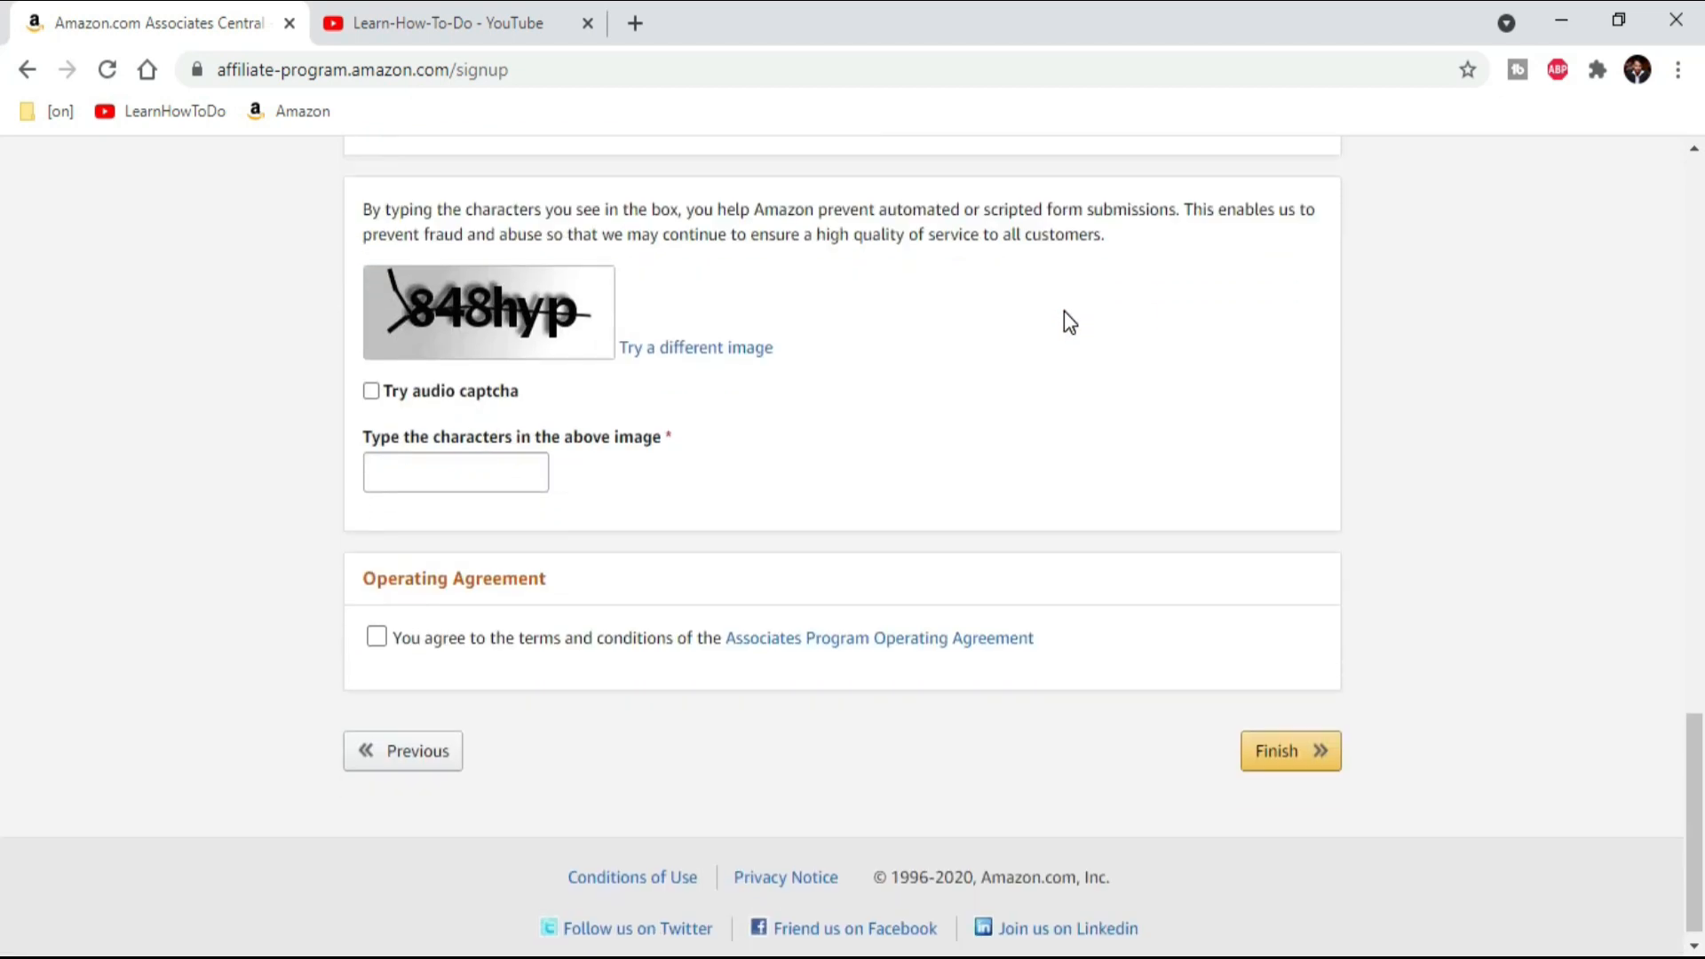
pyautogui.click(439, 470)
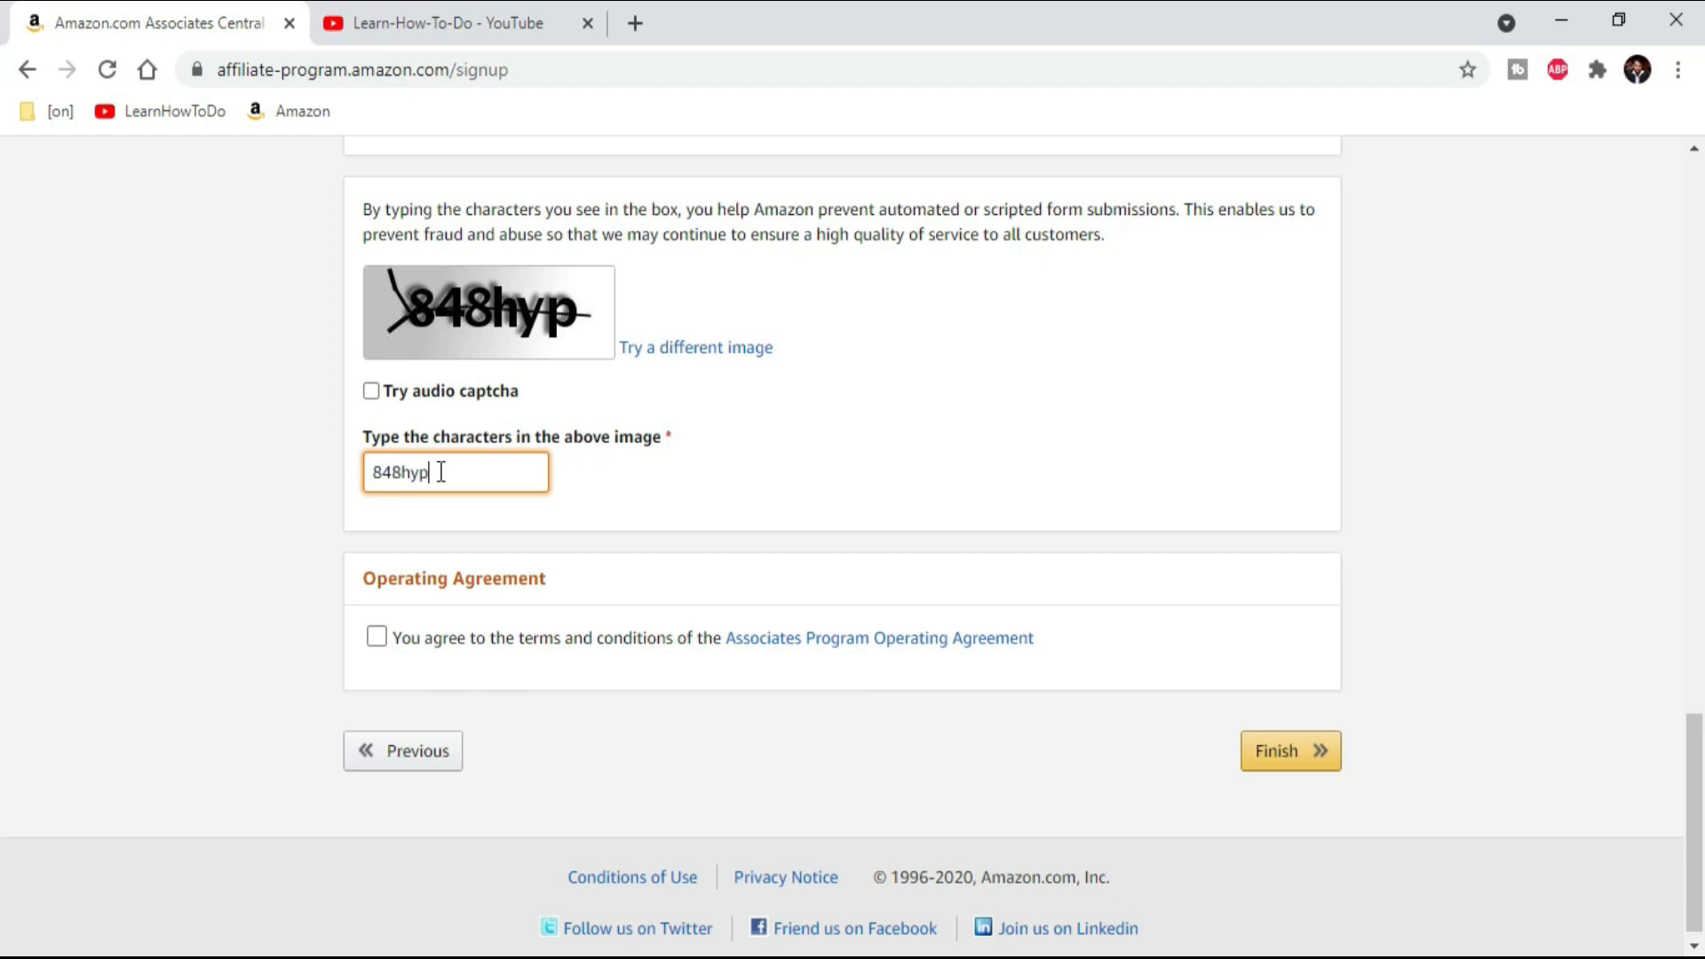
pyautogui.scroll(-1, 443, 479)
pyautogui.click(374, 628)
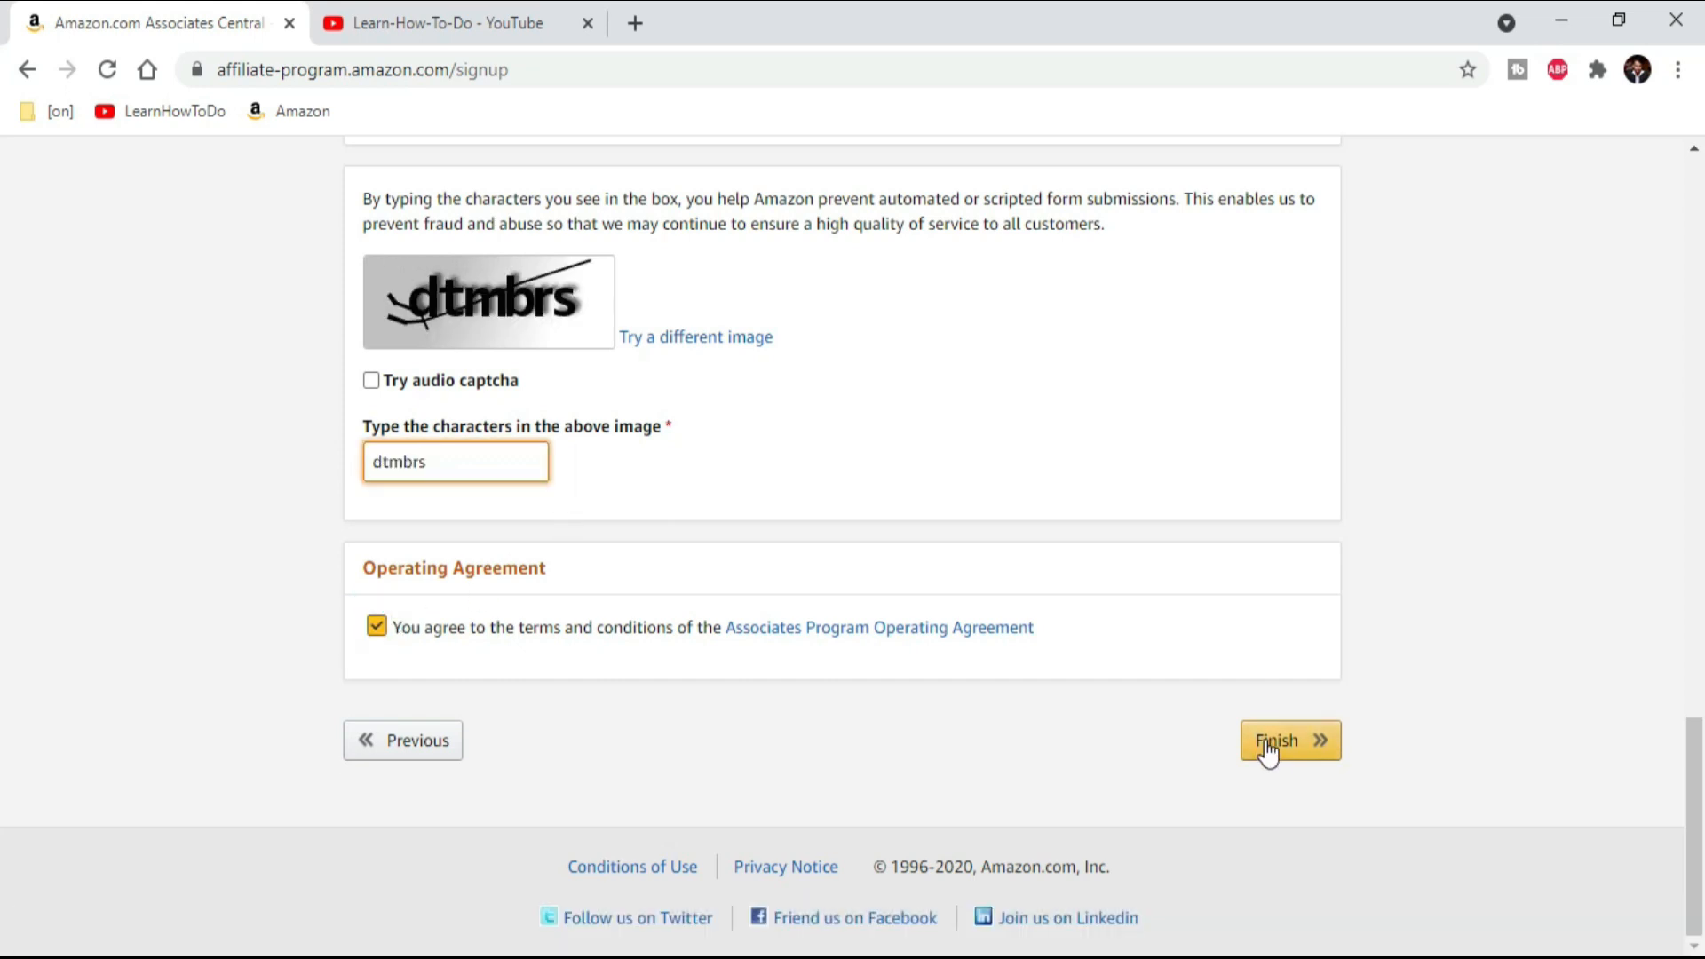
pyautogui.click(1268, 742)
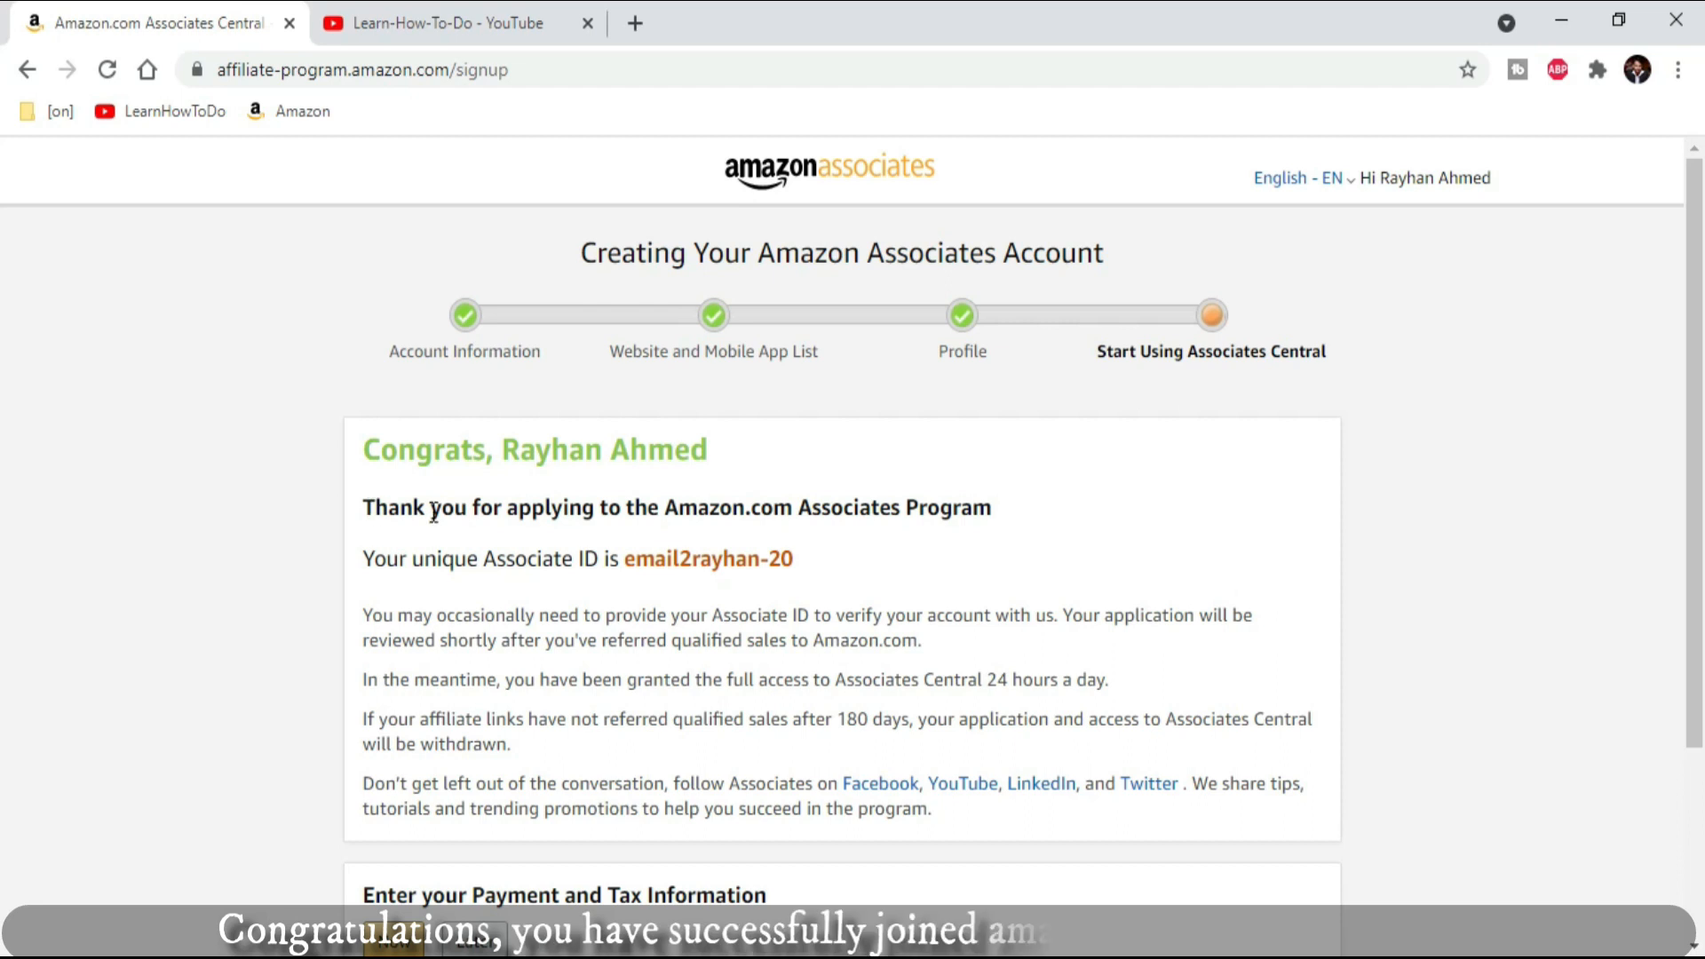
pyautogui.scroll(-3, 717, 503)
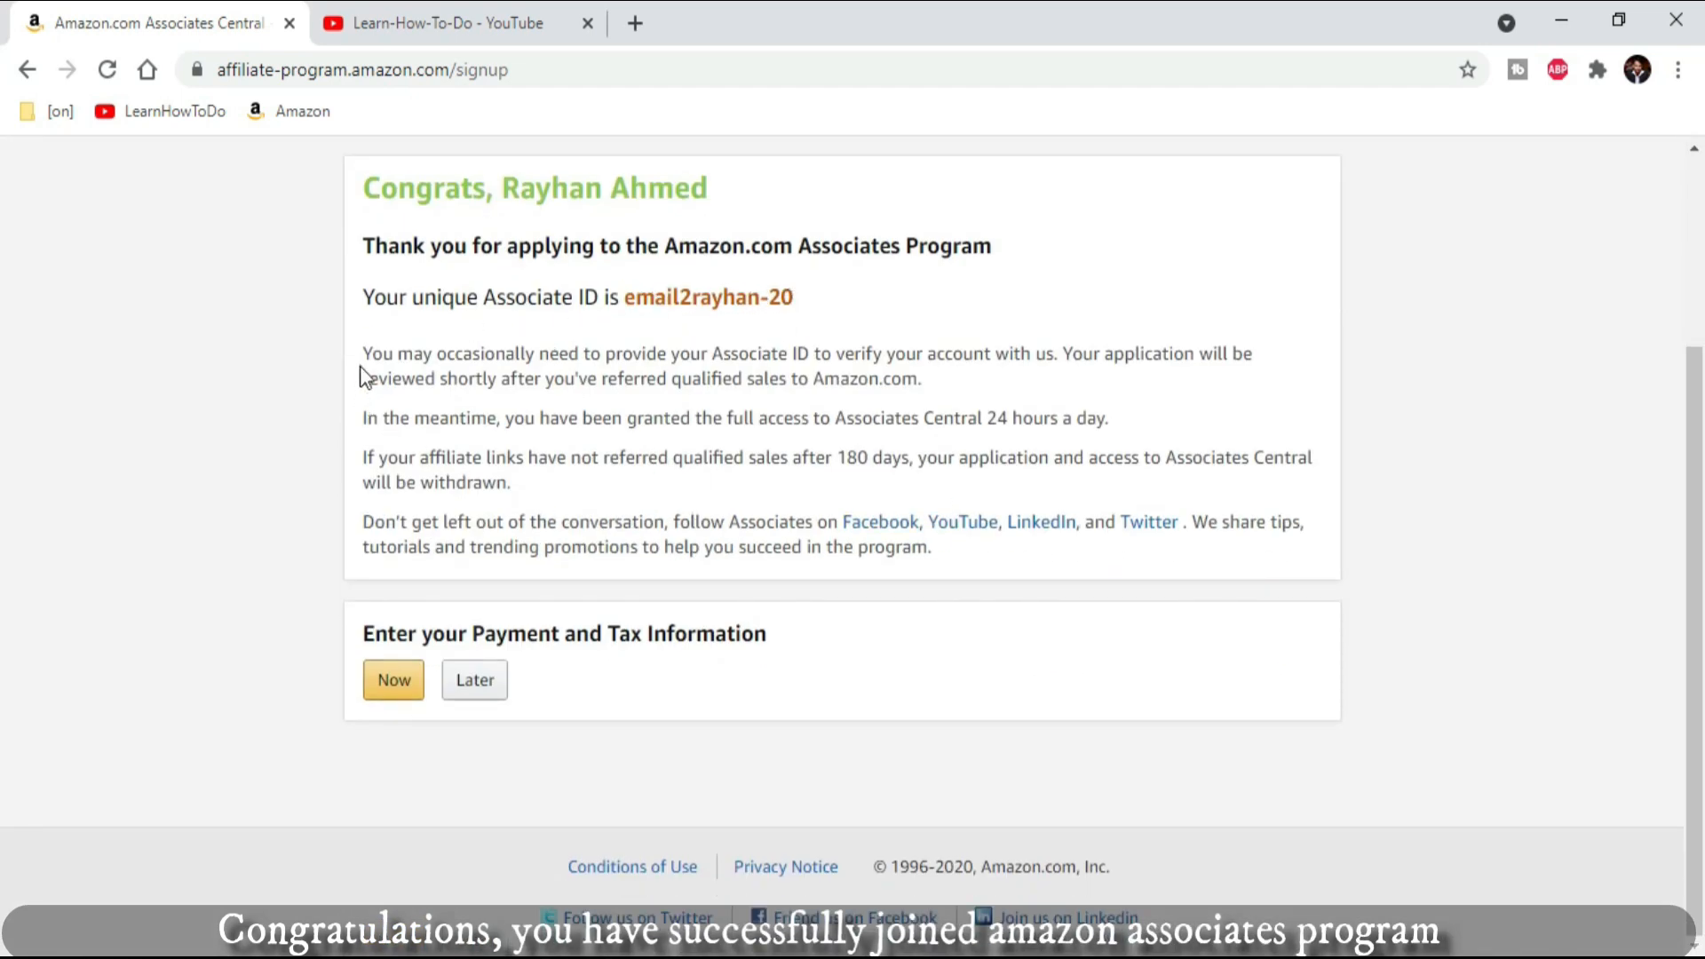
# - Start payment and tax setup, re-sign in with the saved password, and open a new tab
pyautogui.click(393, 679)
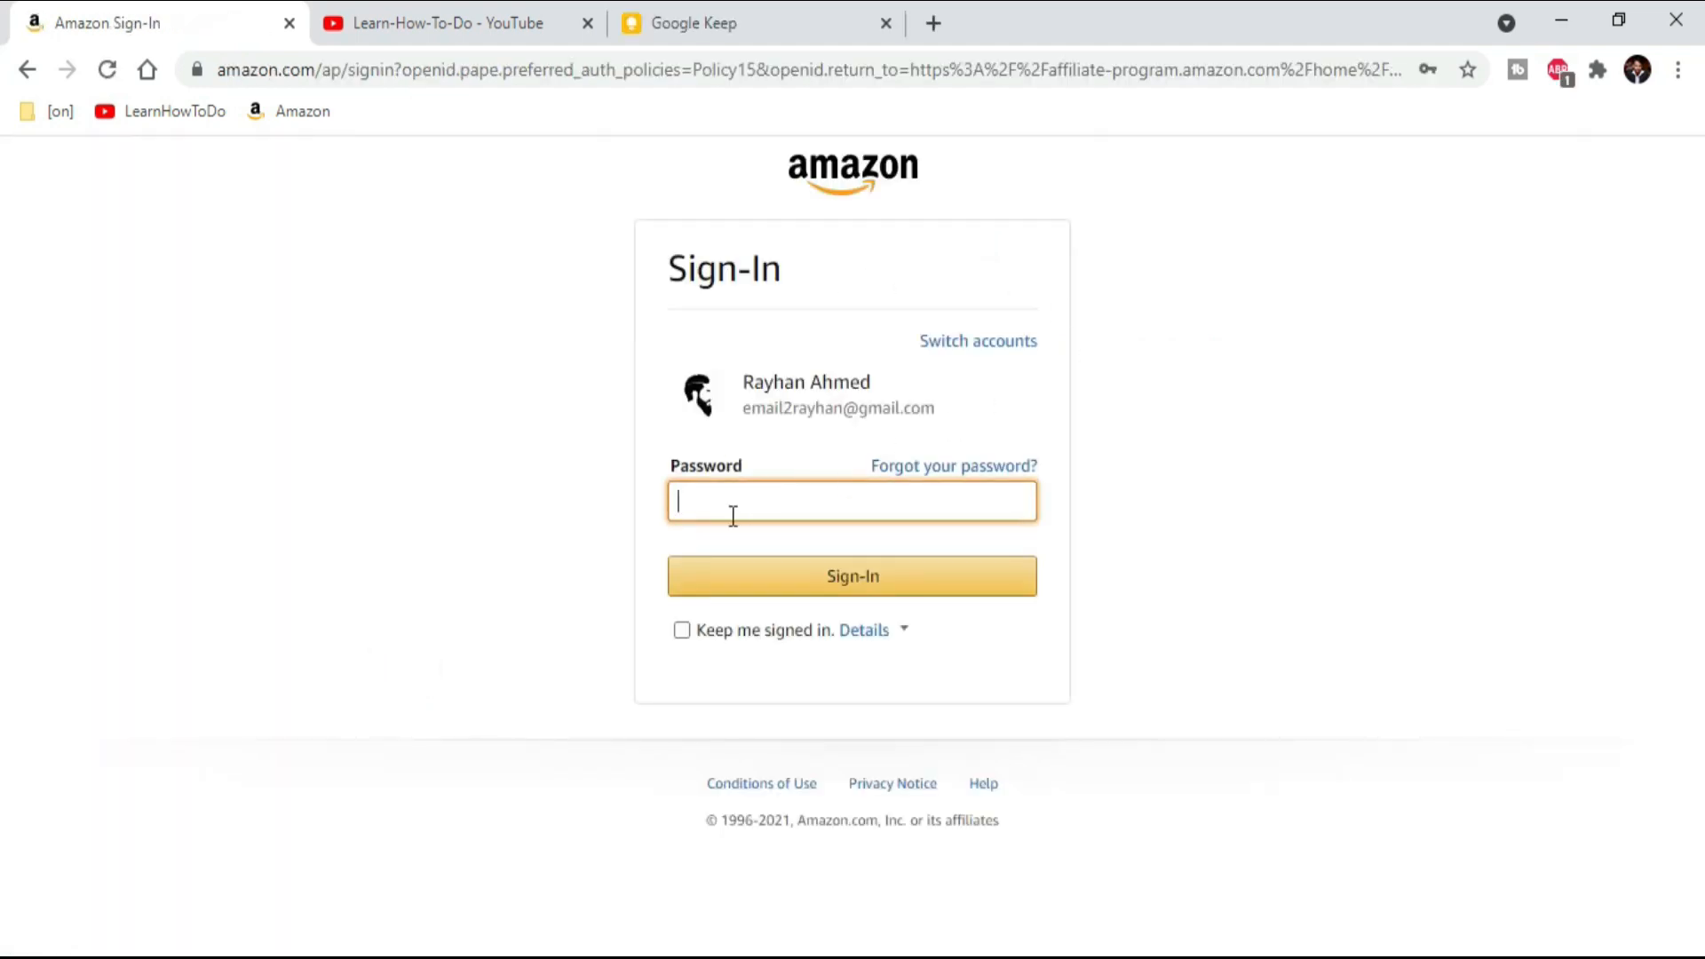
pyautogui.click(734, 516)
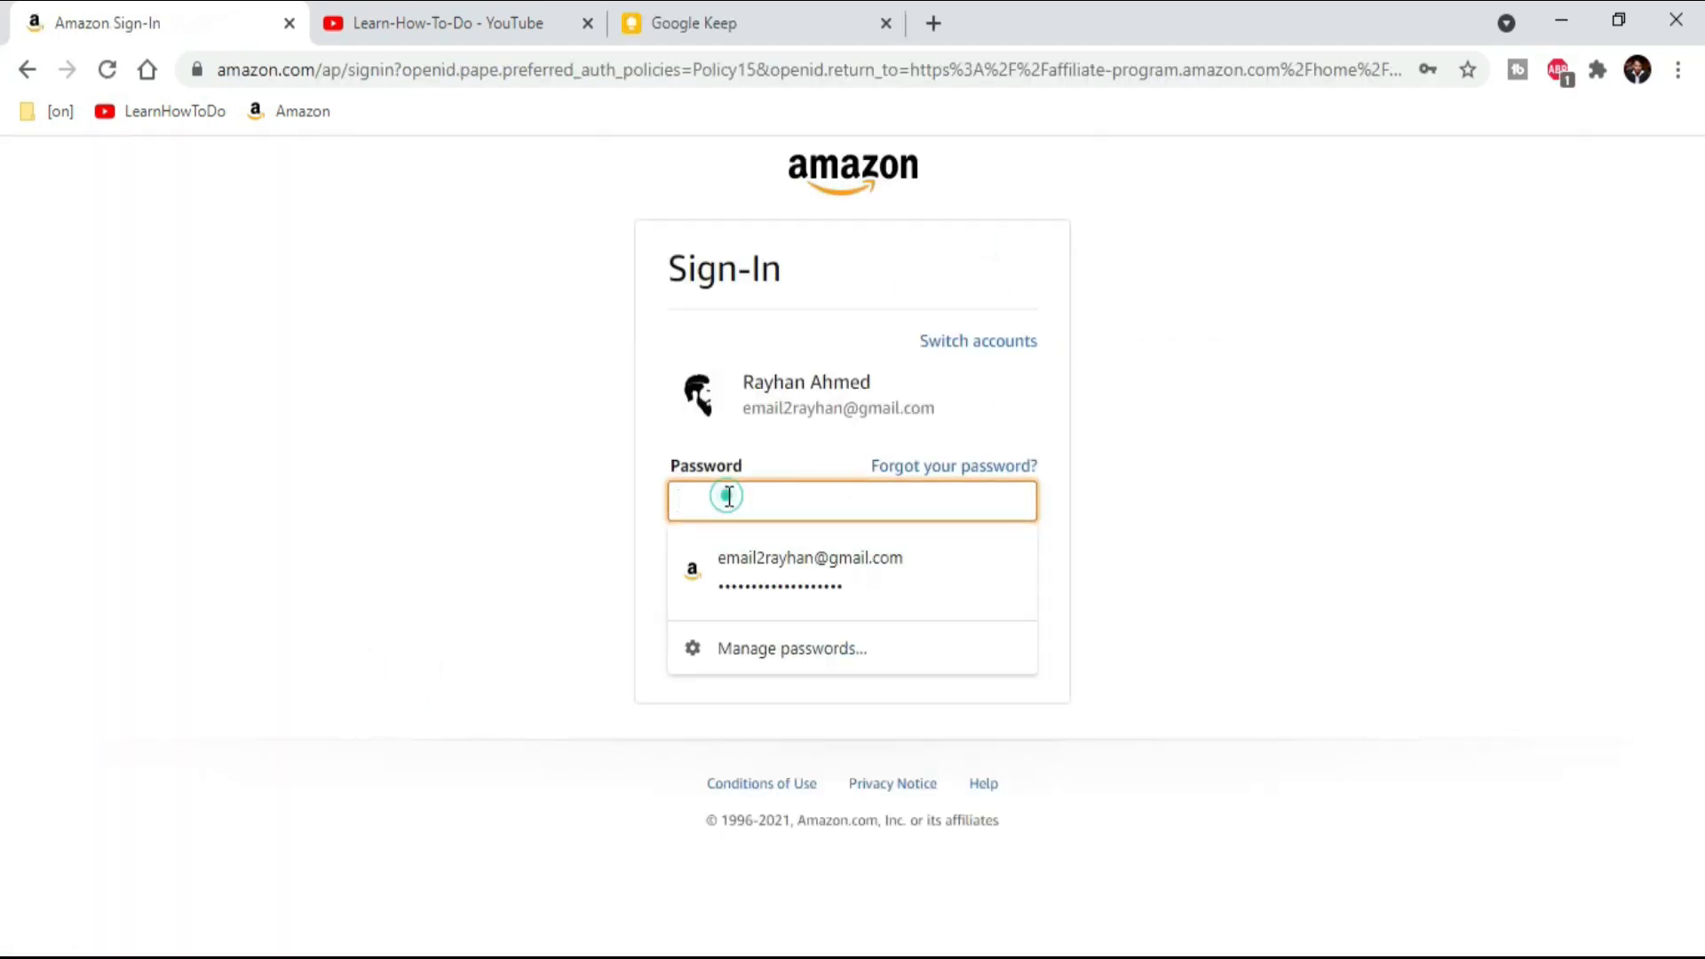
pyautogui.click(753, 563)
pyautogui.click(728, 628)
pyautogui.click(799, 586)
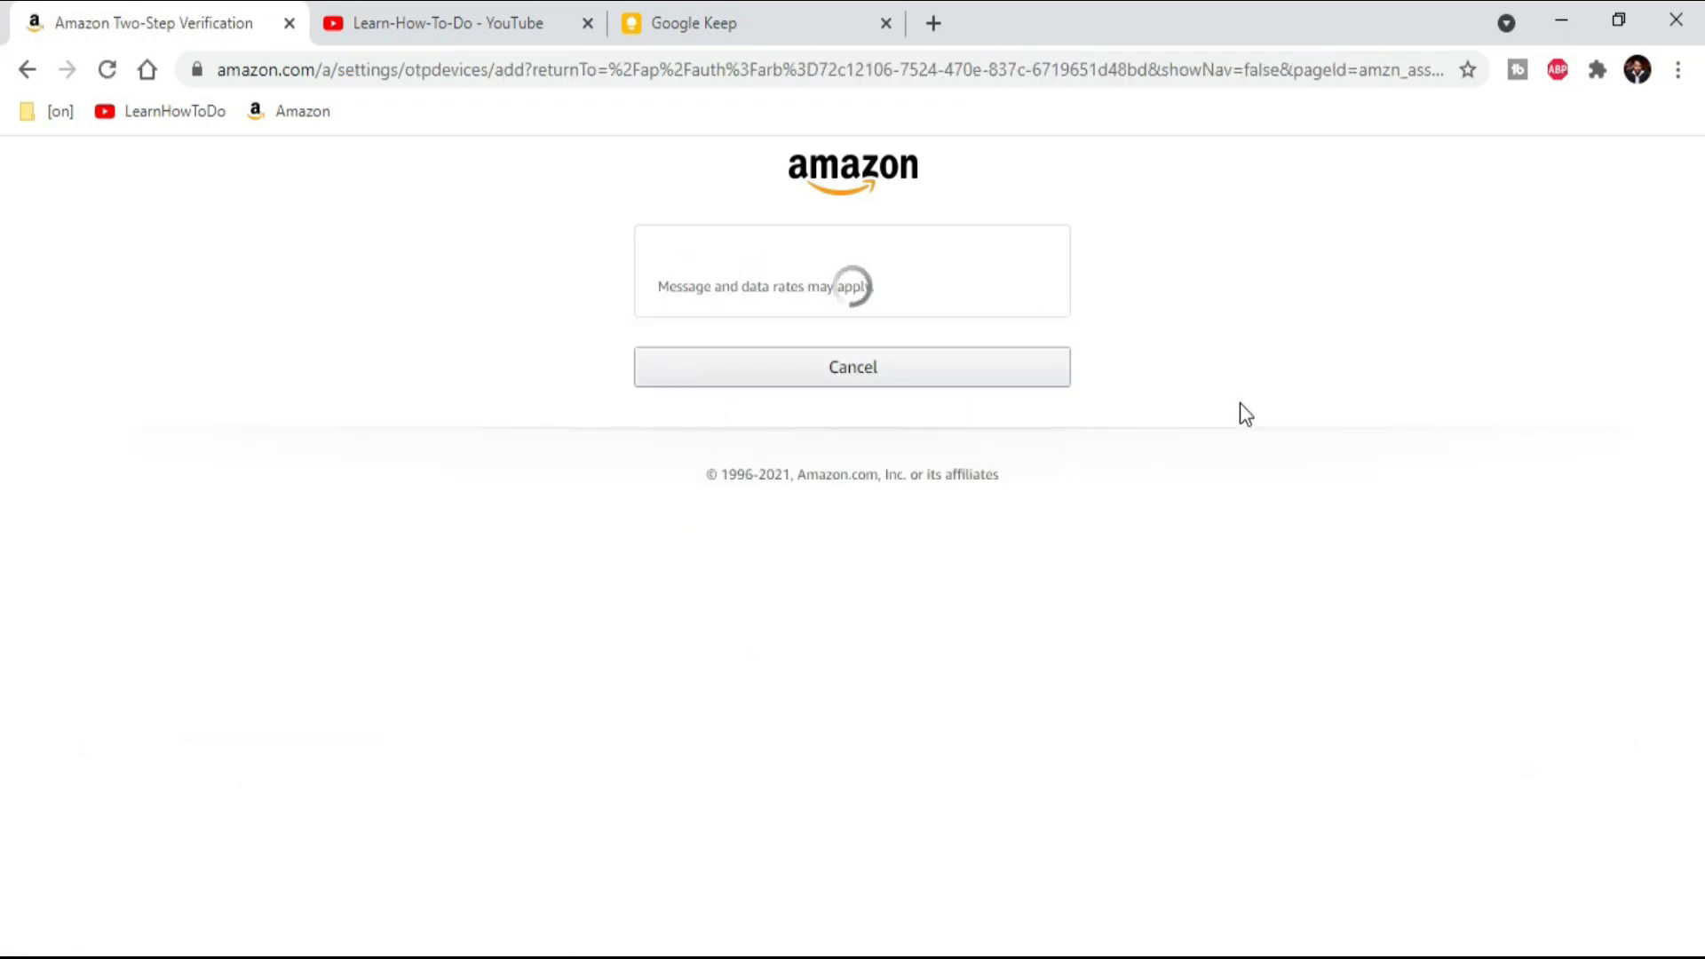
pyautogui.hotkey('ctrl', 't')
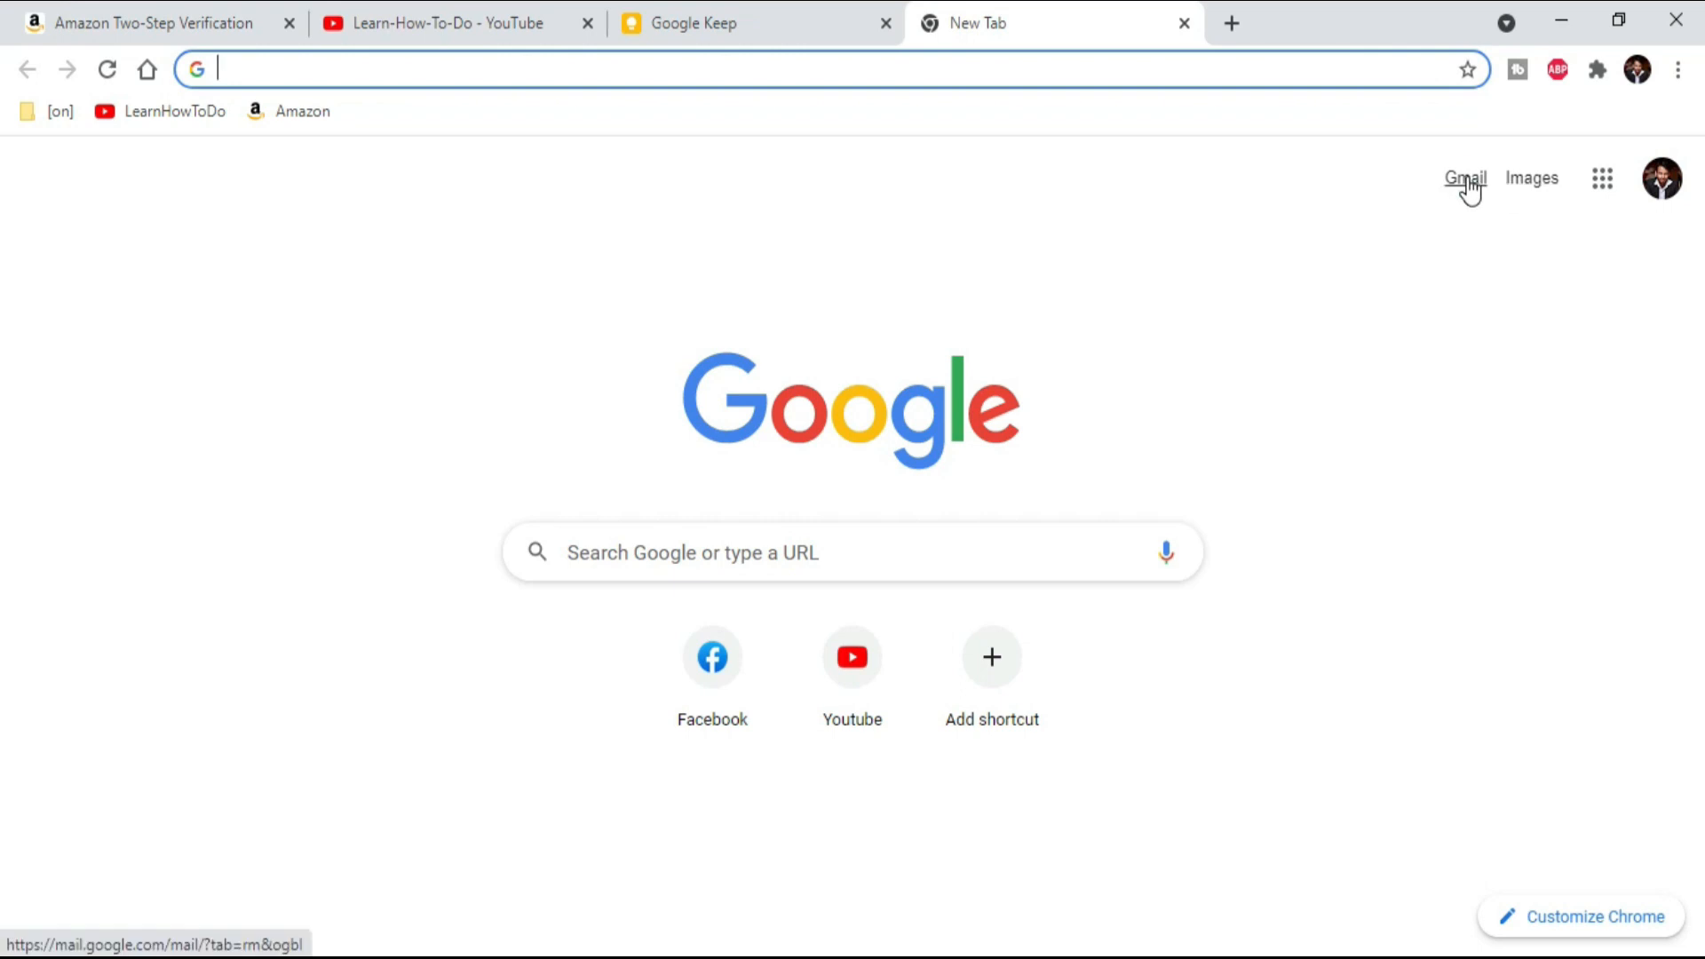
# - In Gmail, open the Amazon Associates 'Your application has been received!' email and read it through
pyautogui.click(1466, 181)
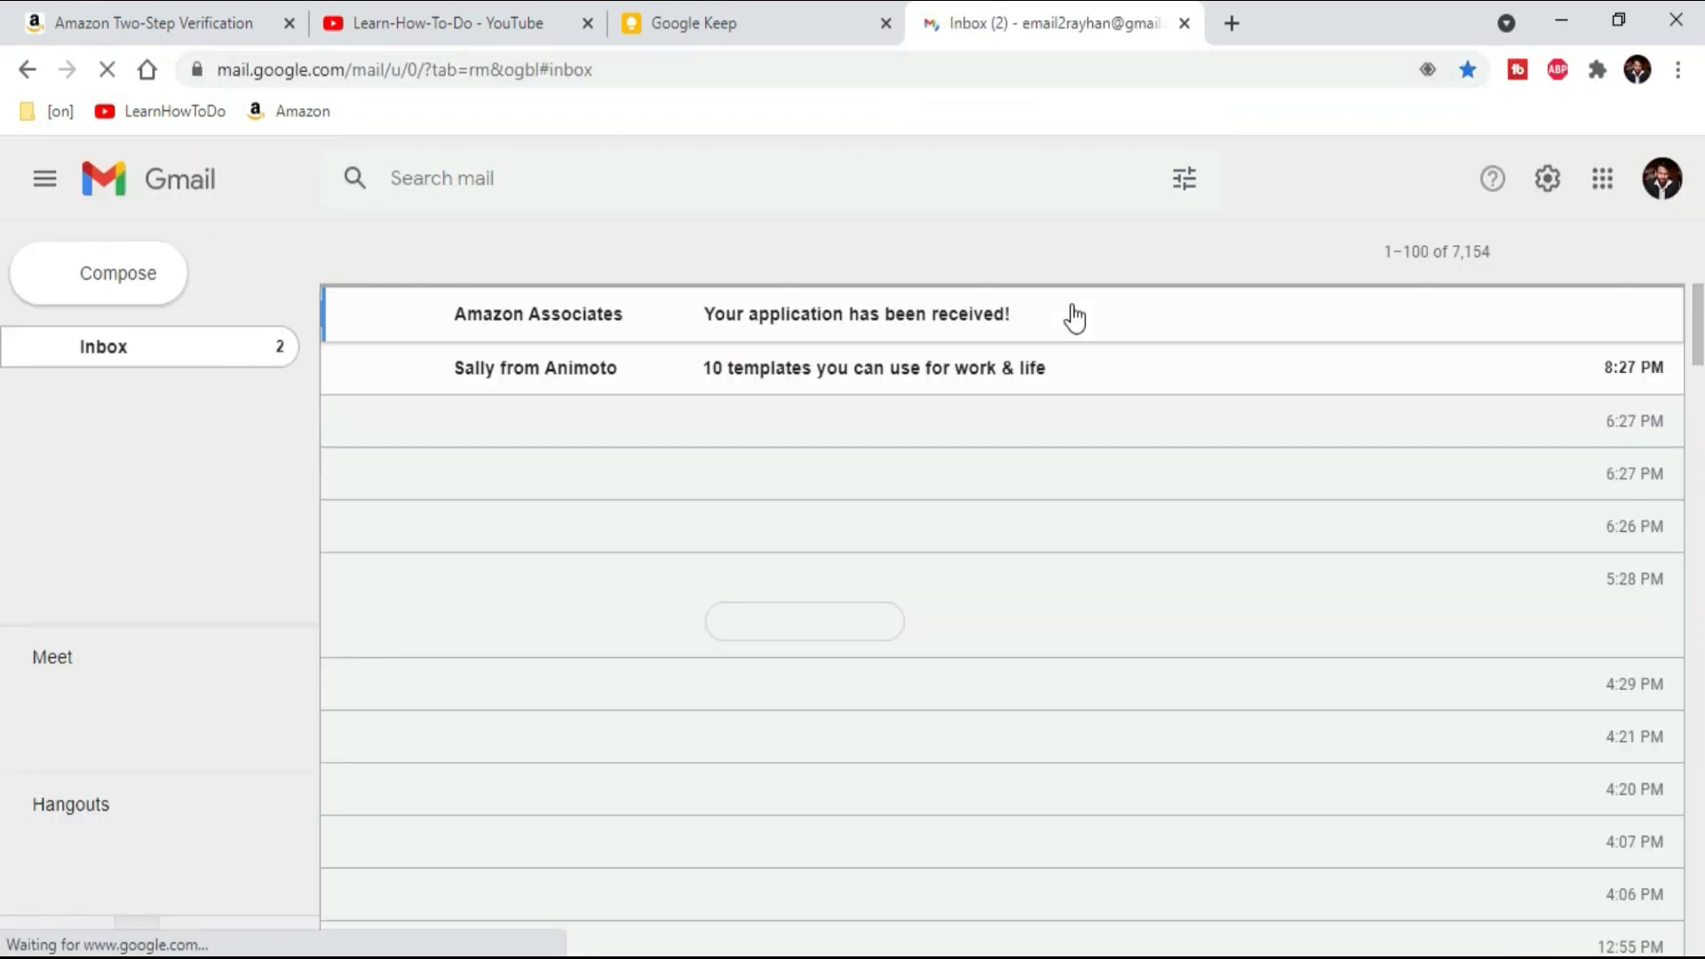
pyautogui.click(805, 320)
pyautogui.scroll(-2, 675, 355)
pyautogui.scroll(2, 474, 359)
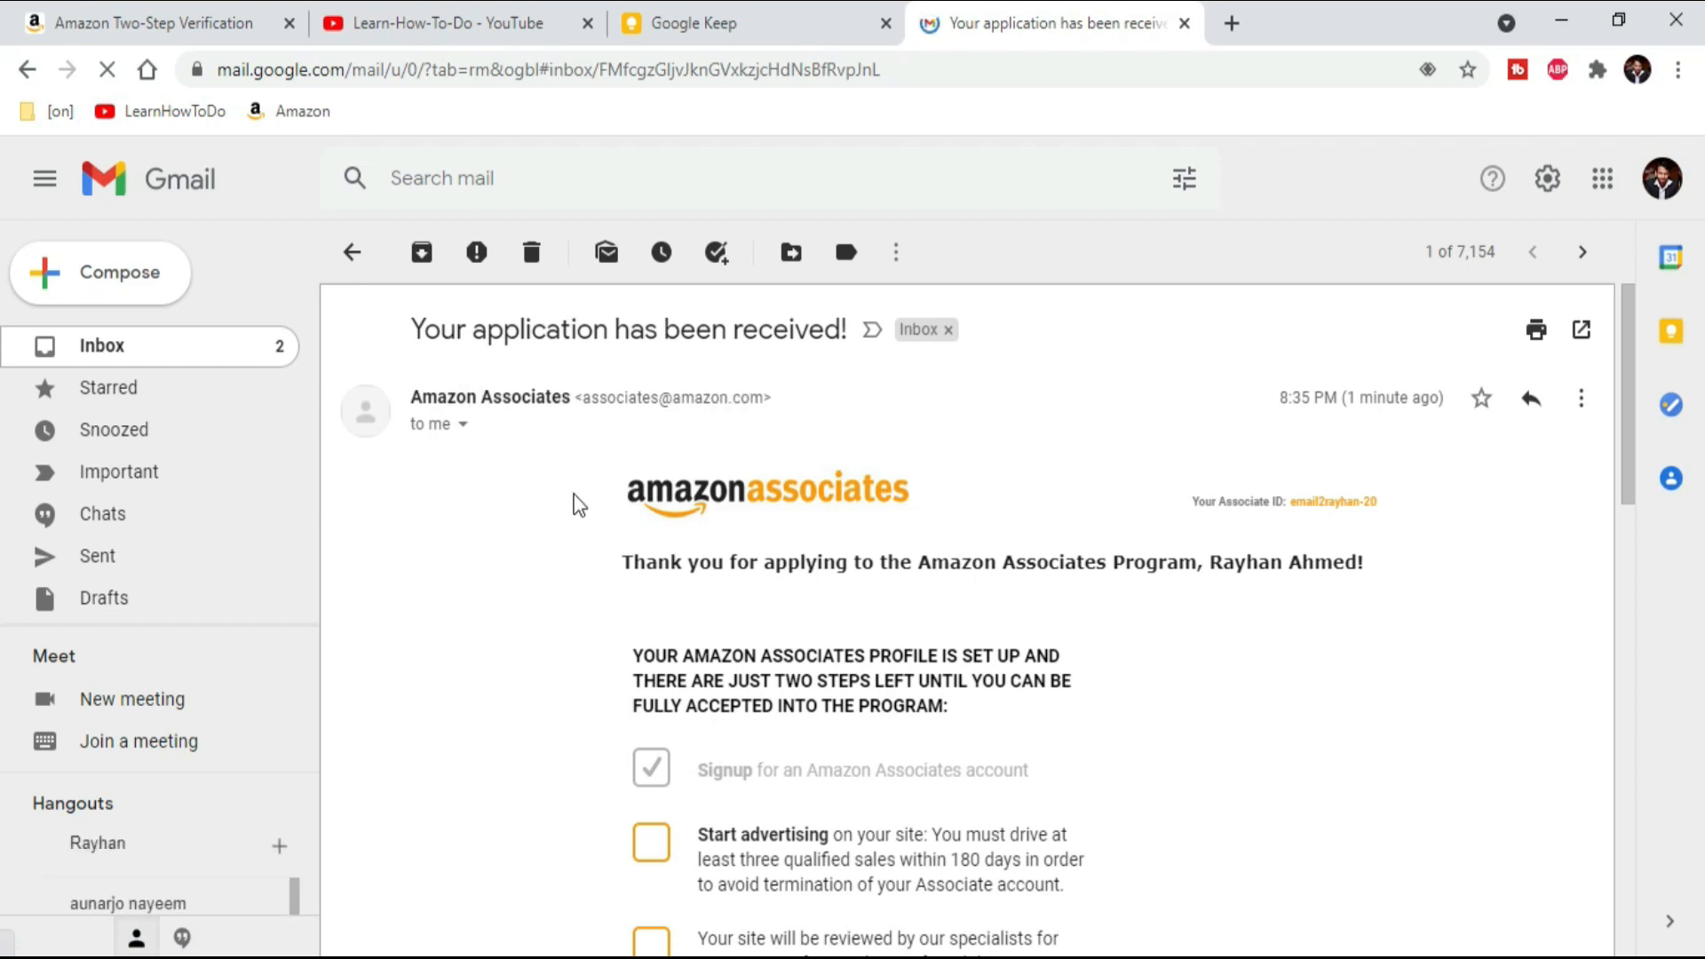
pyautogui.scroll(-3, 888, 516)
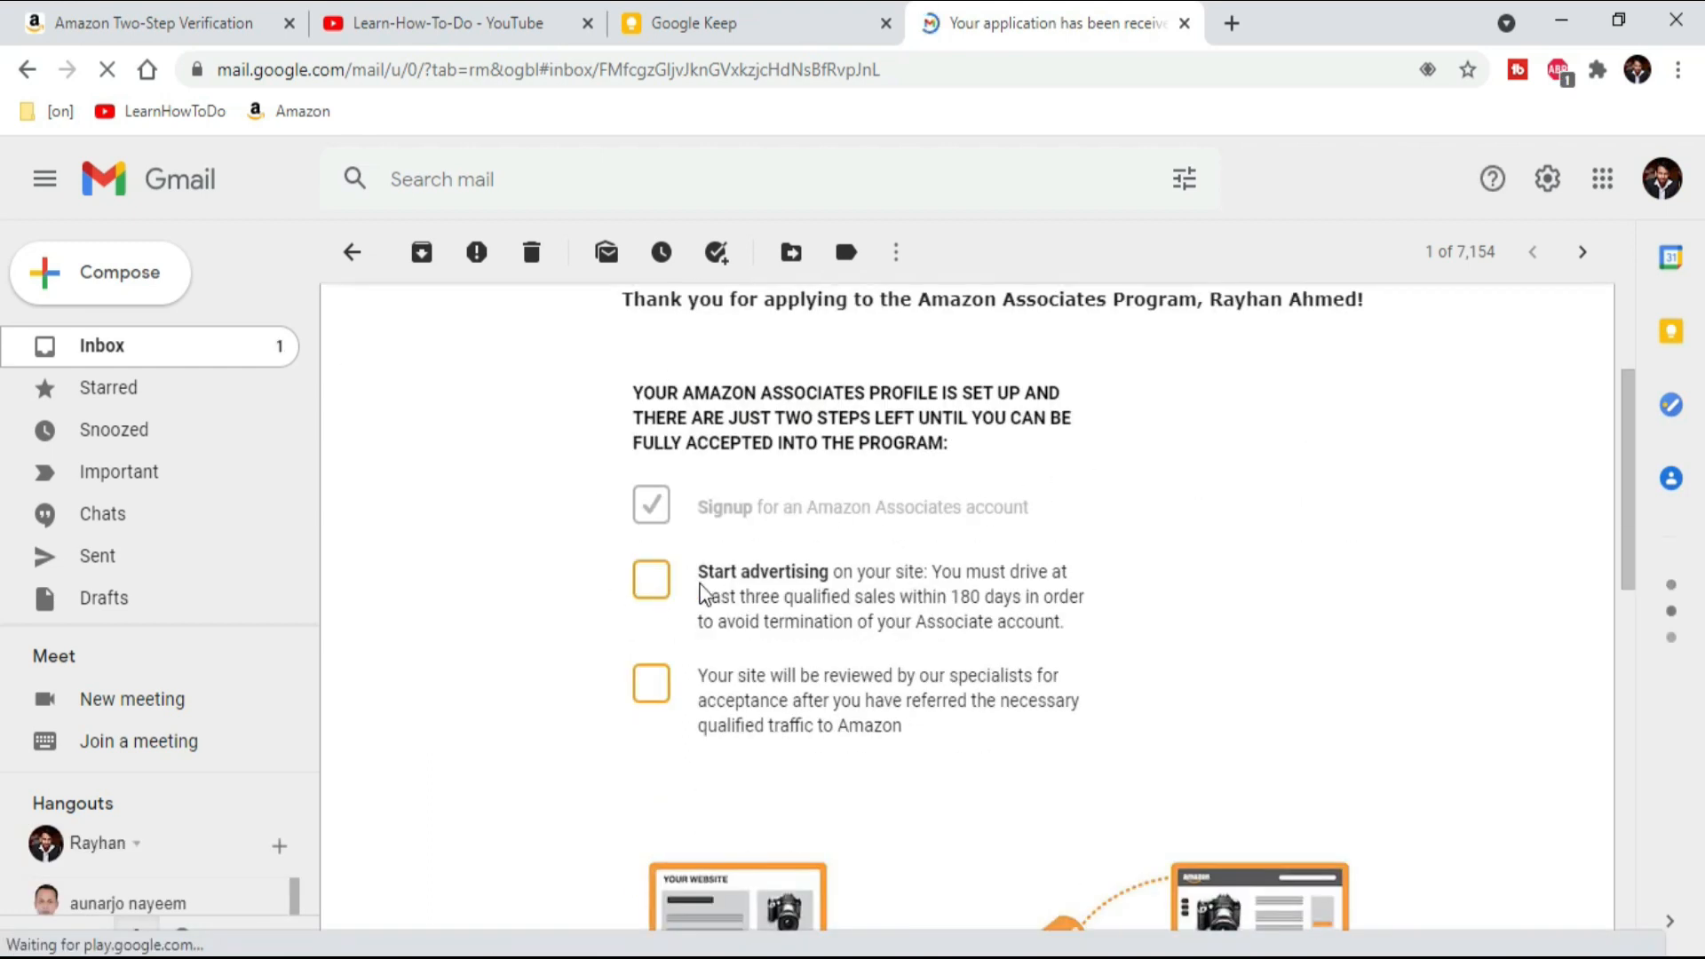
pyautogui.scroll(-10, 817, 601)
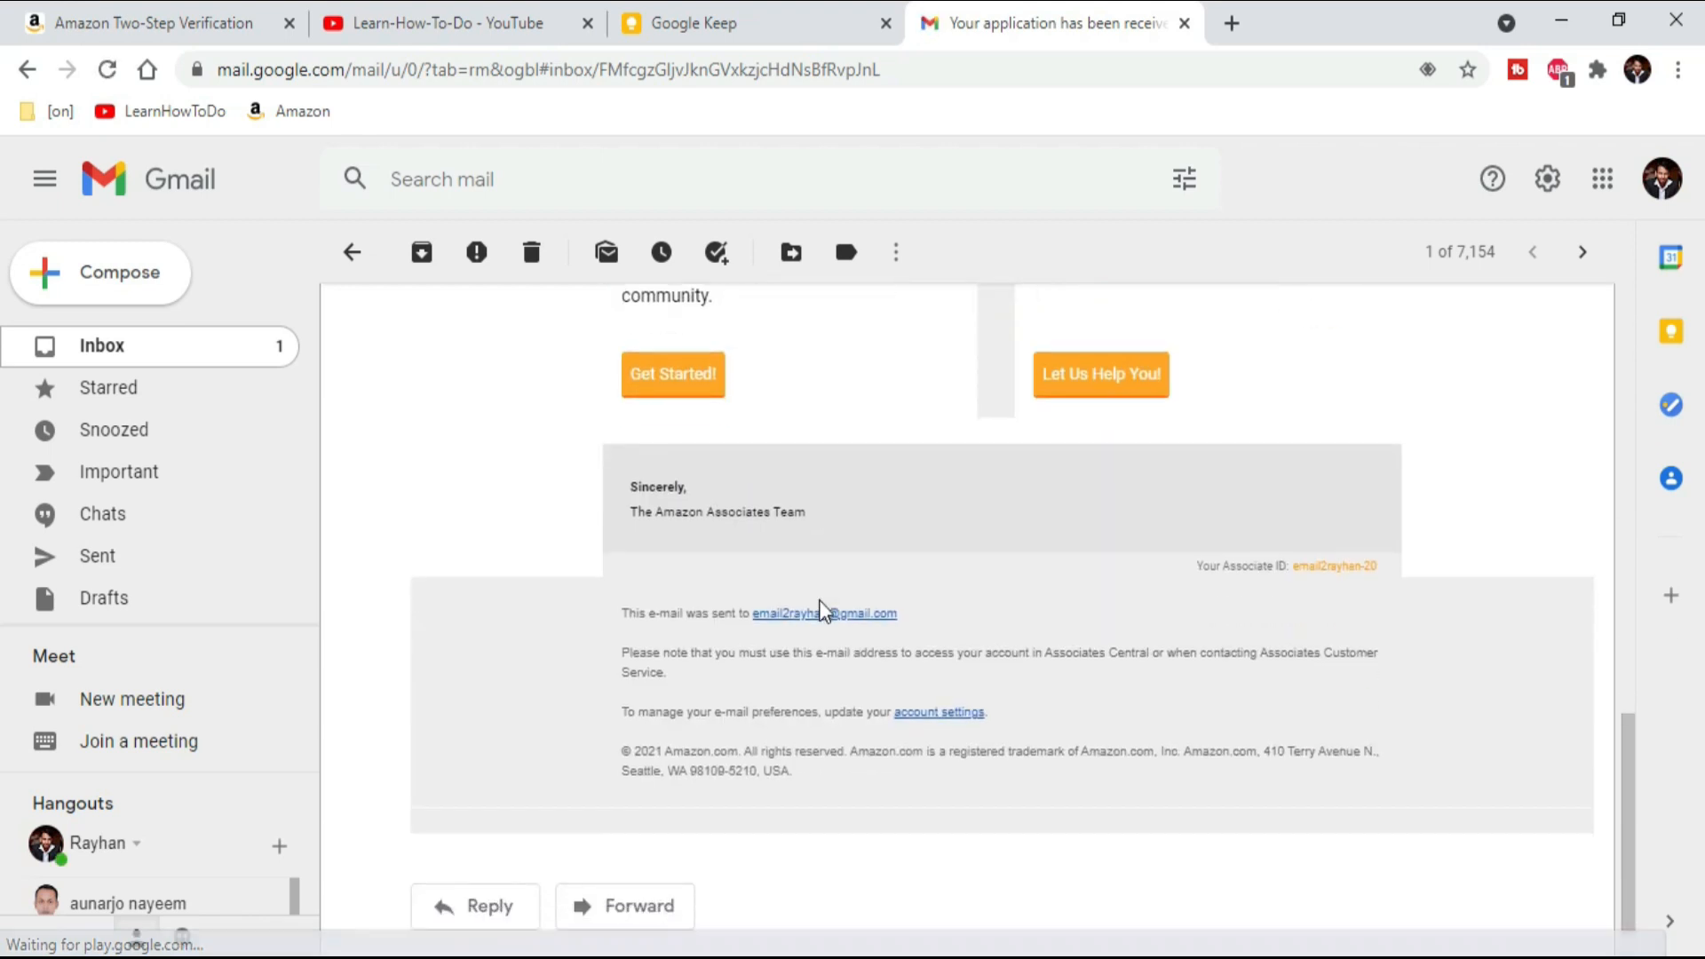
pyautogui.scroll(-1, 819, 602)
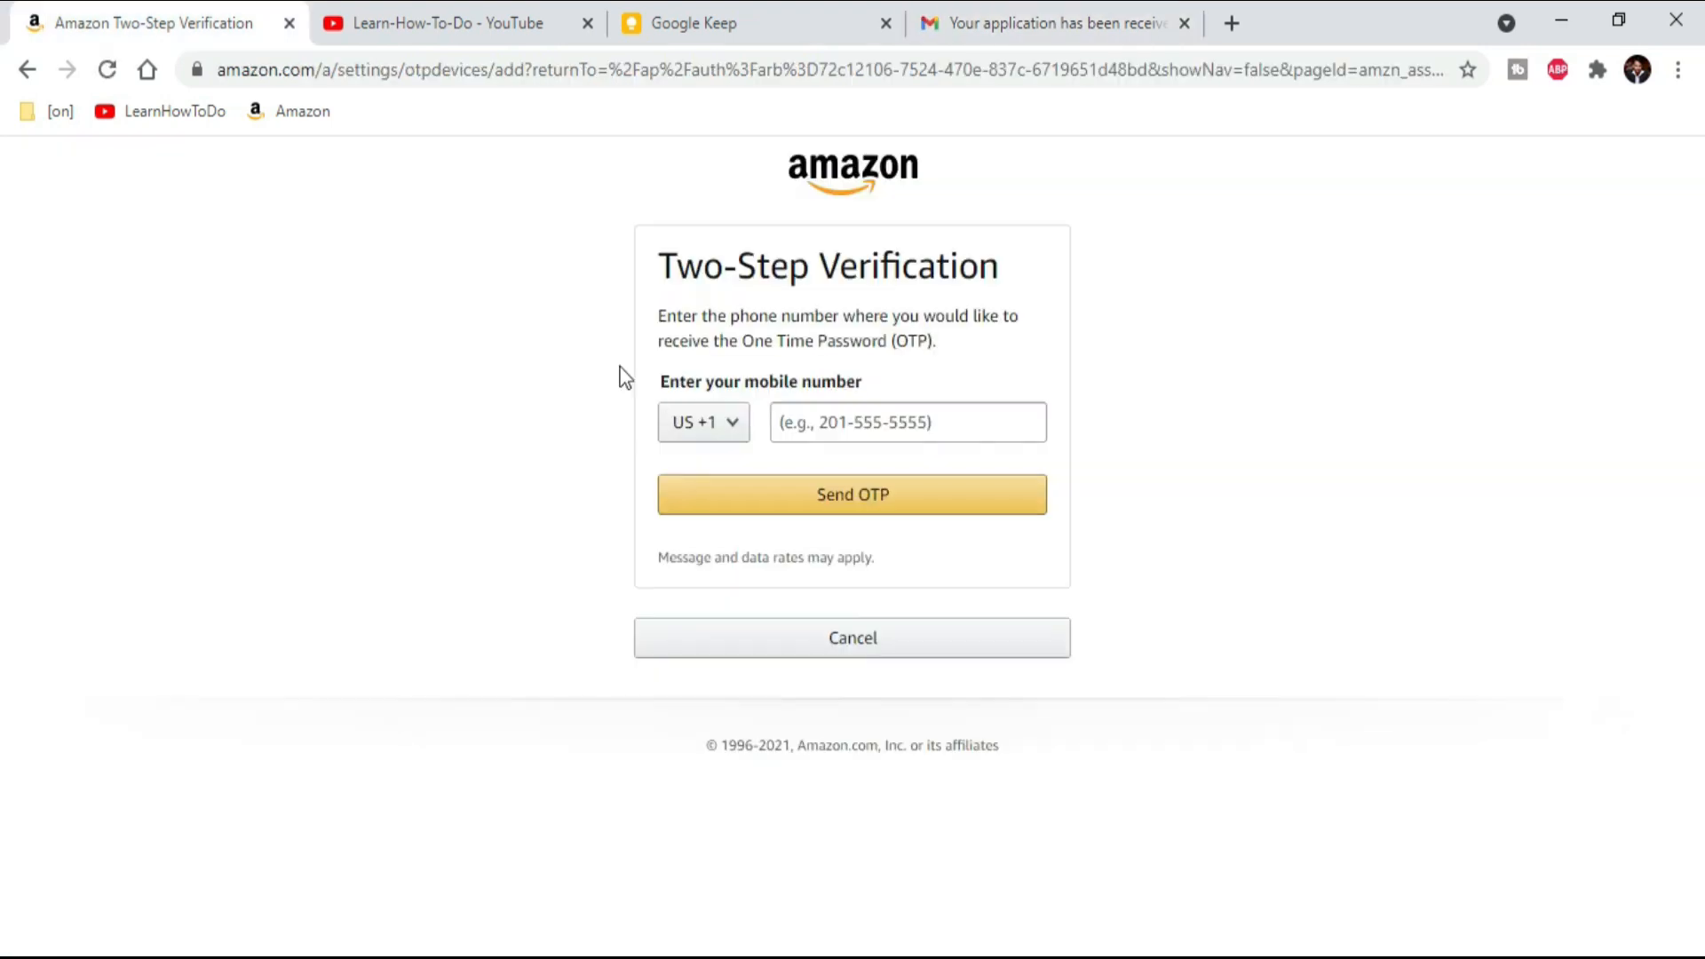
# - Set the country code to Bangladesh +880 and enter the mobile number
pyautogui.click(694, 440)
pyautogui.scroll(10, 721, 478)
pyautogui.scroll(20, 723, 481)
pyautogui.scroll(20, 723, 480)
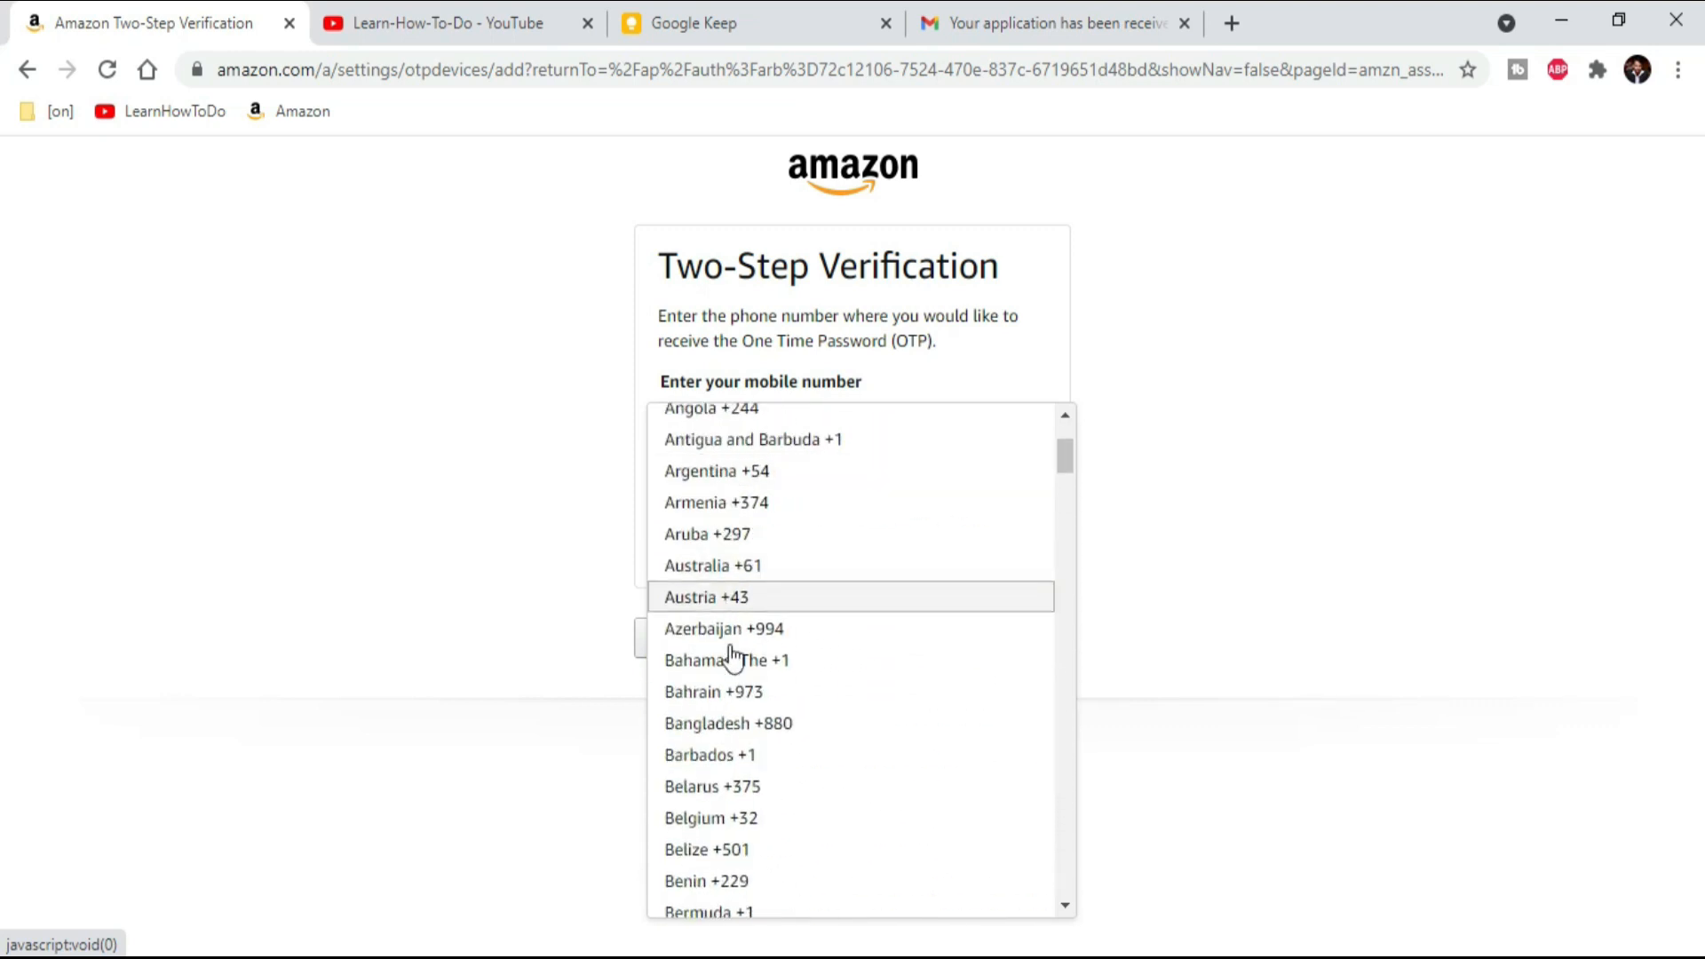
pyautogui.click(742, 725)
pyautogui.click(833, 417)
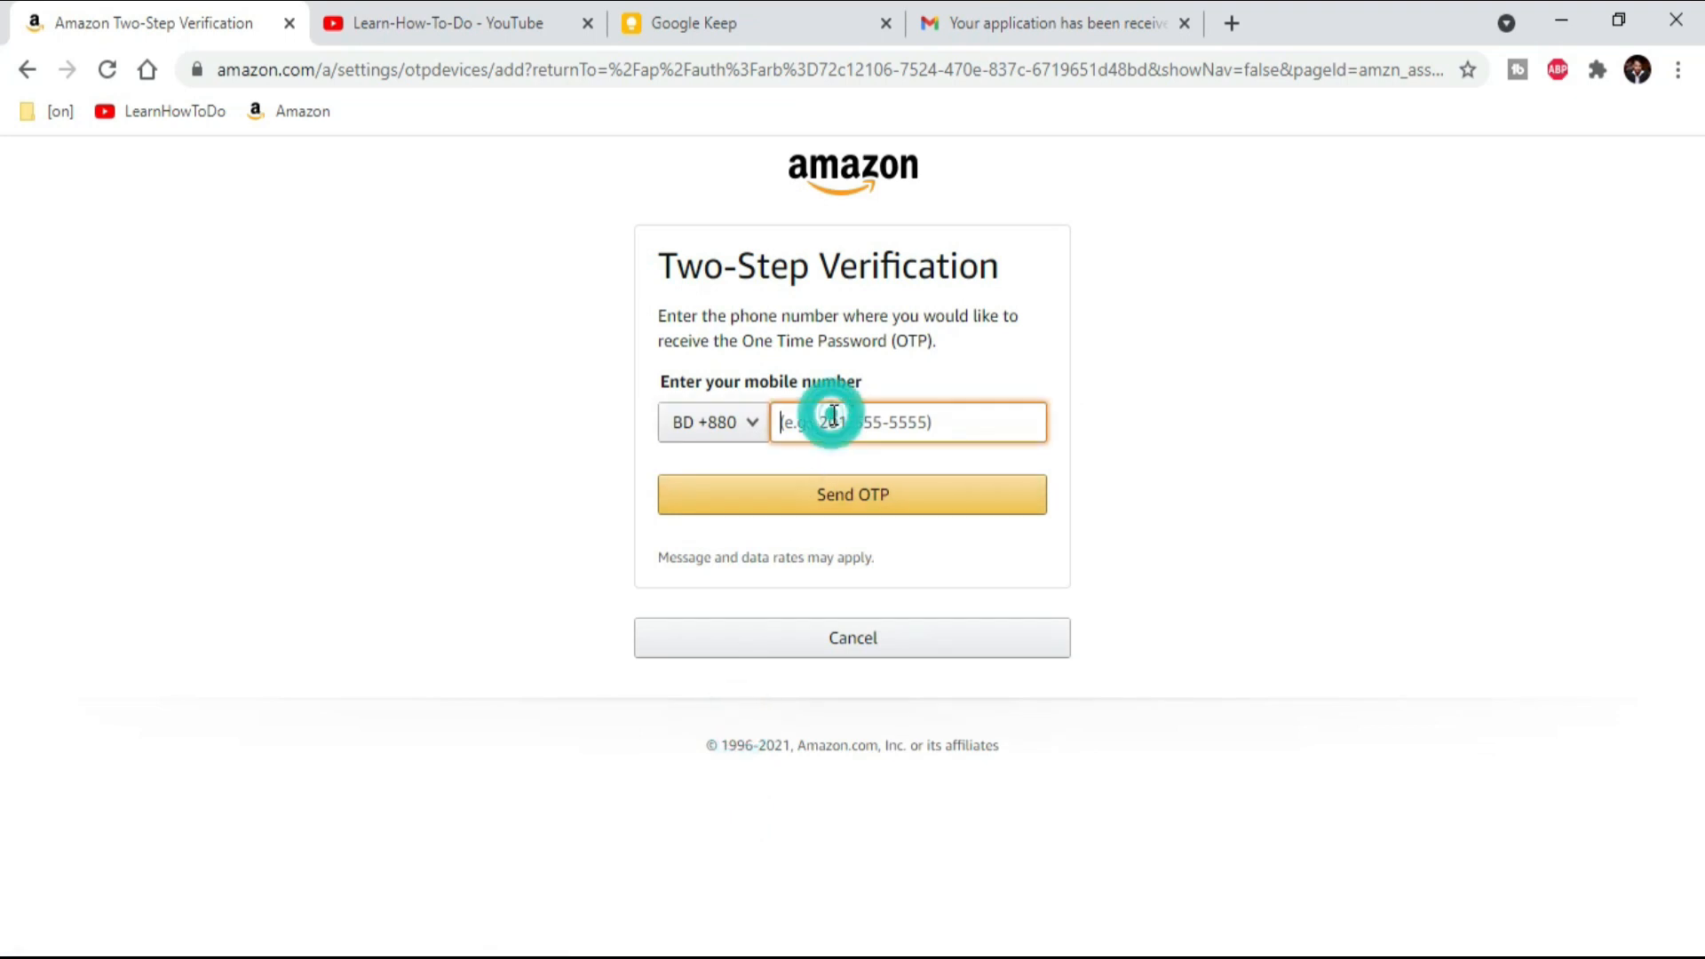
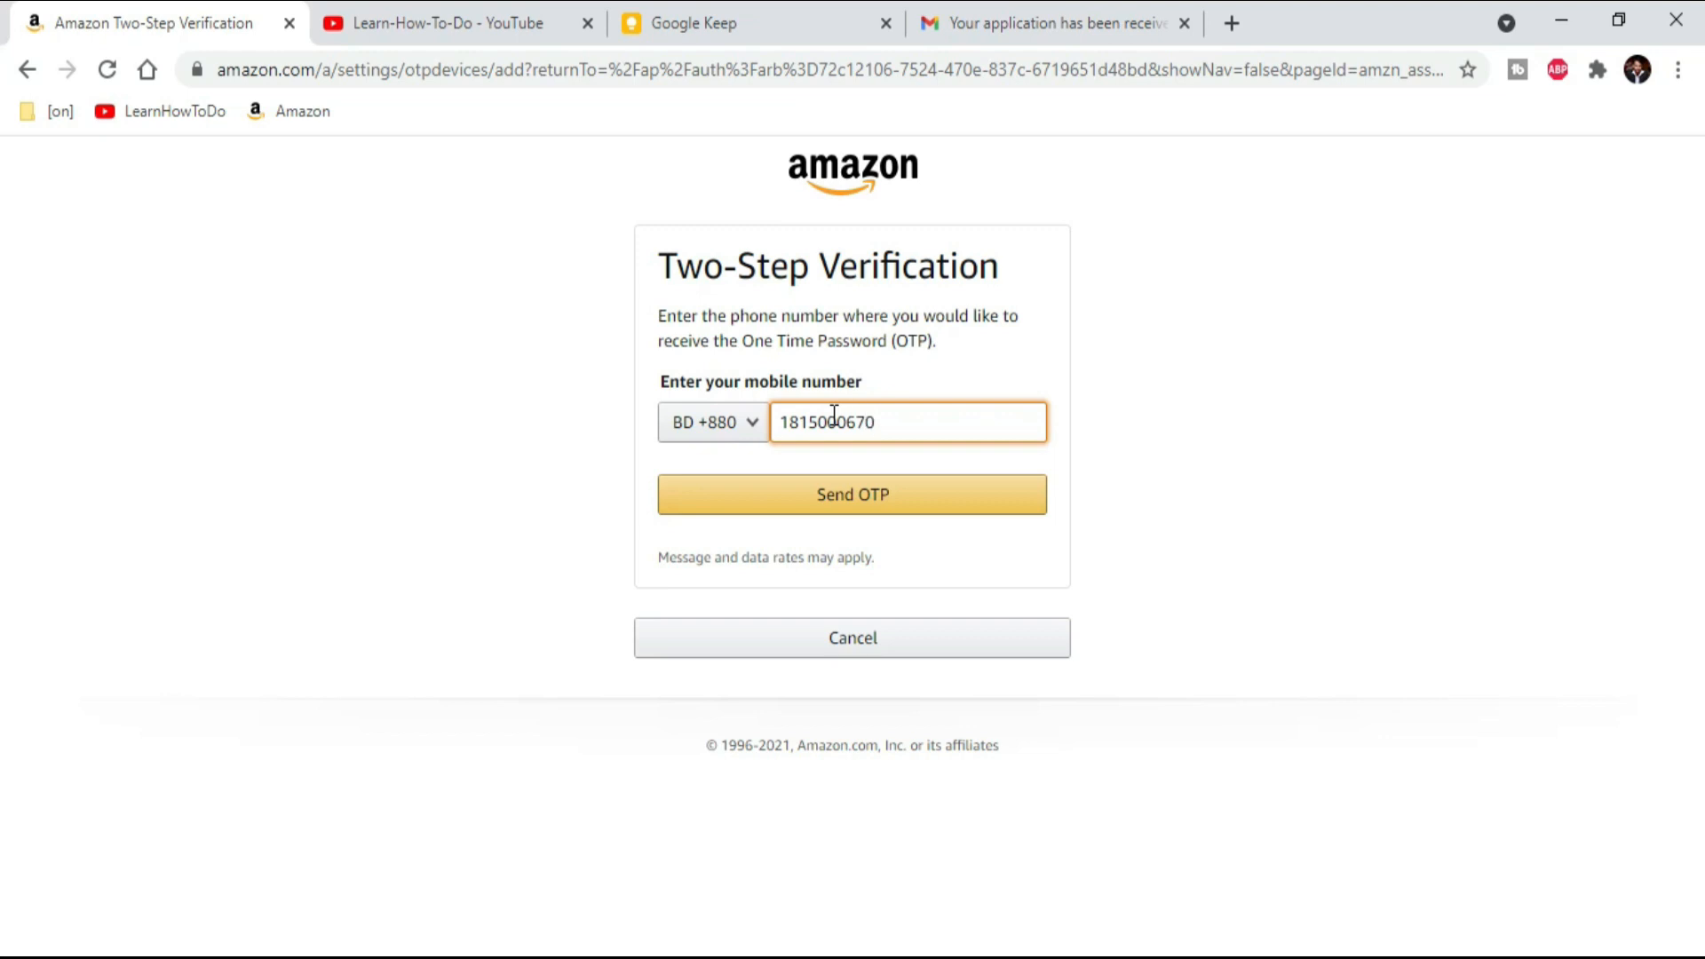
# - Send the one-time password, enter the received code, and confirm the phone verification
pyautogui.click(825, 488)
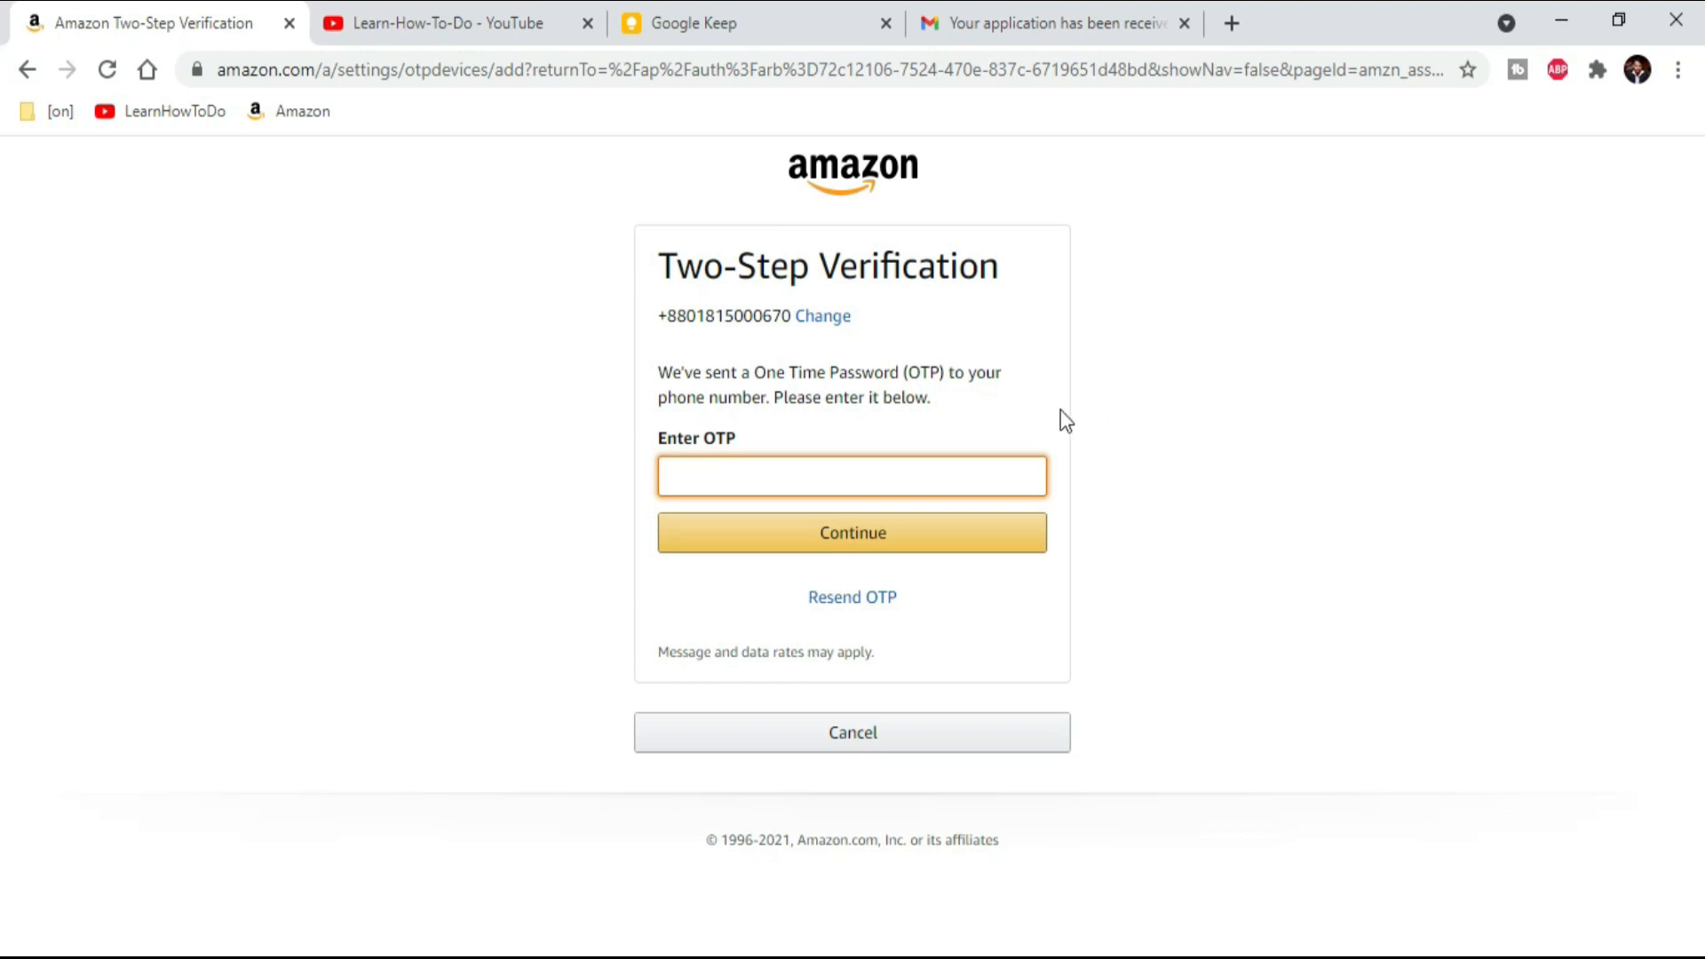
pyautogui.click(851, 531)
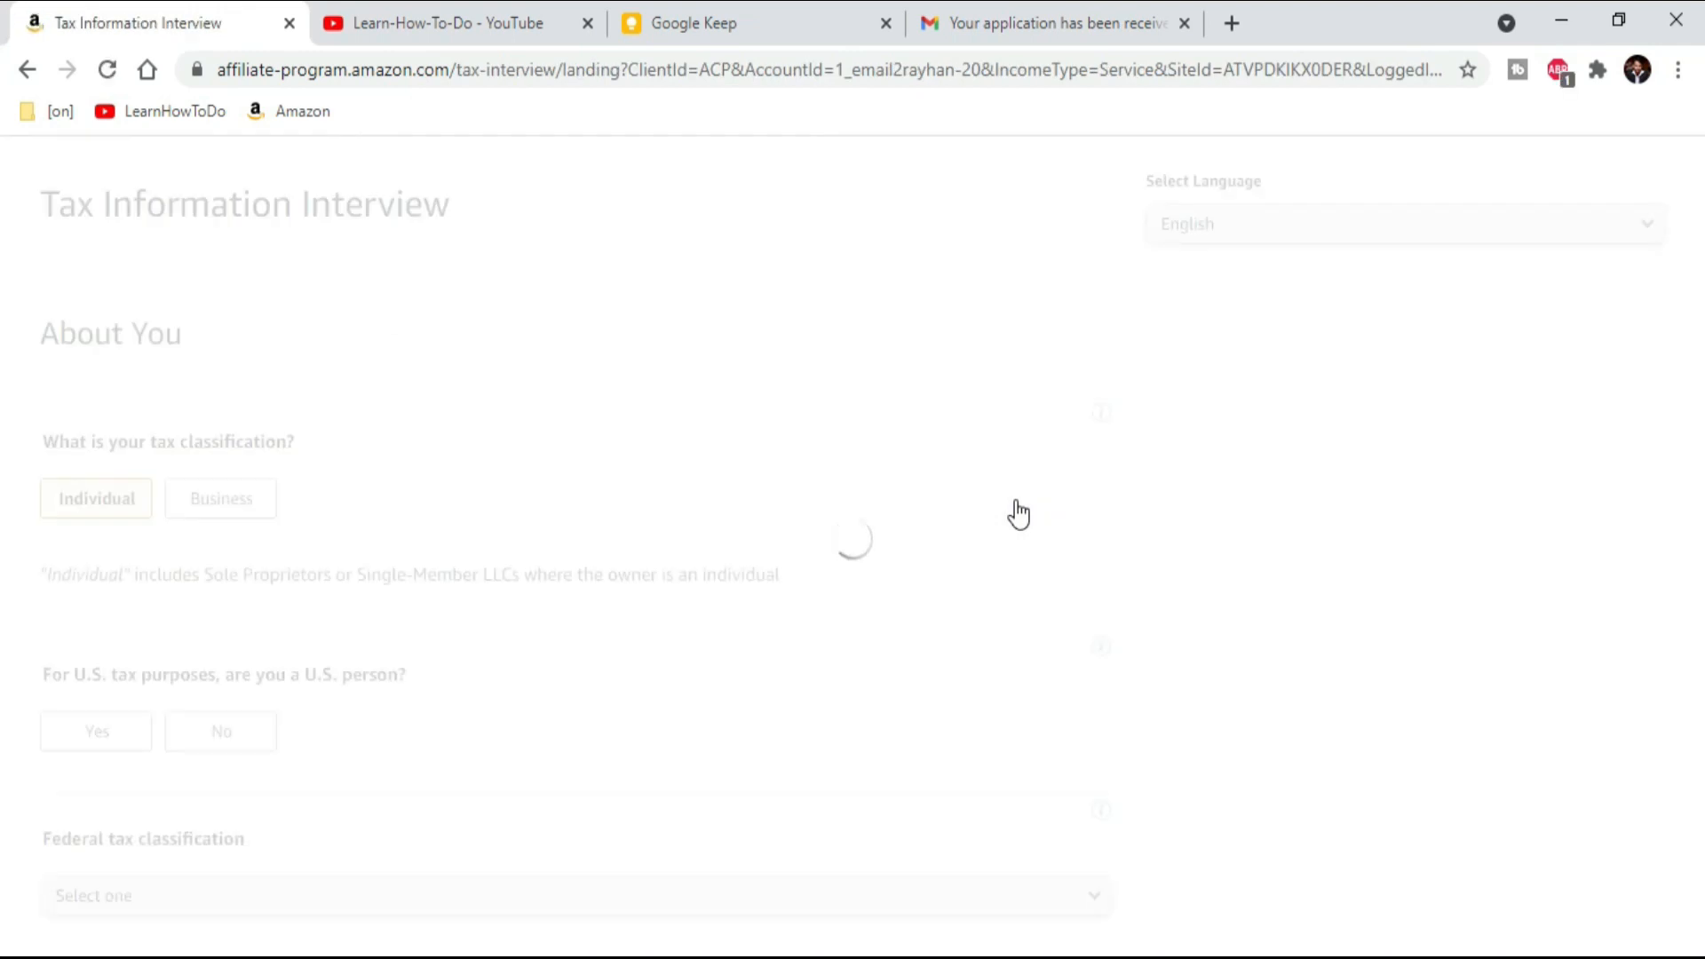
# - Mark the tax classification as Individual, not a U.S. person, and not an intermediary agent
pyautogui.scroll(-1, 156, 442)
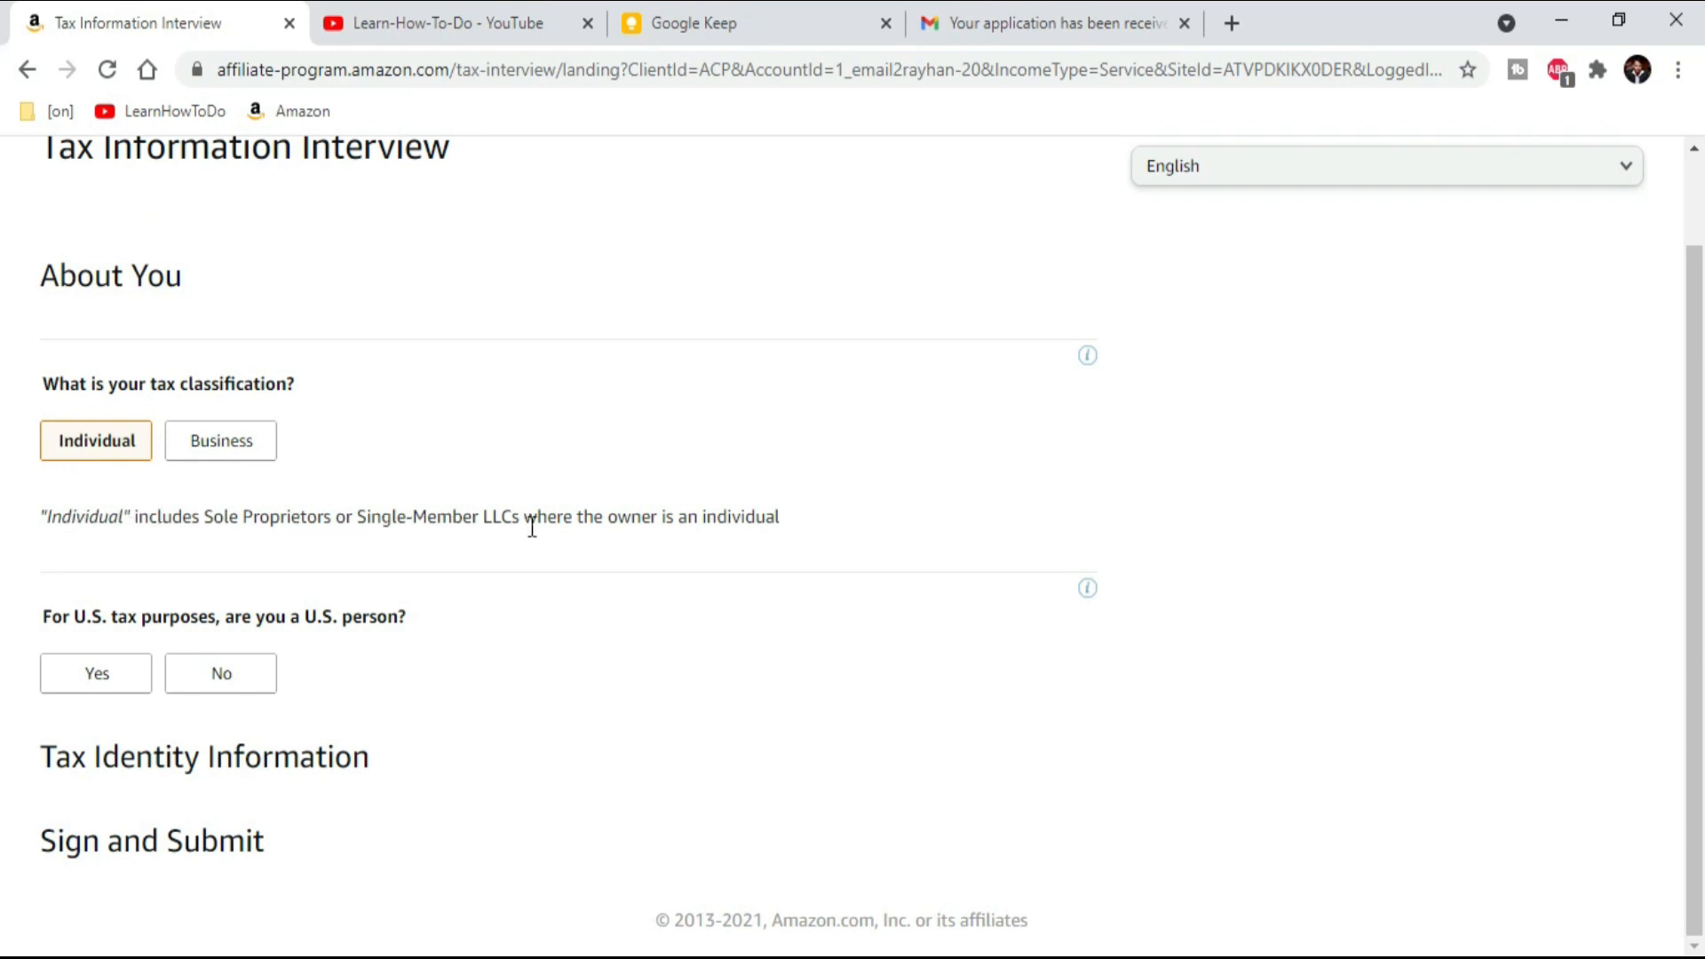
pyautogui.click(87, 442)
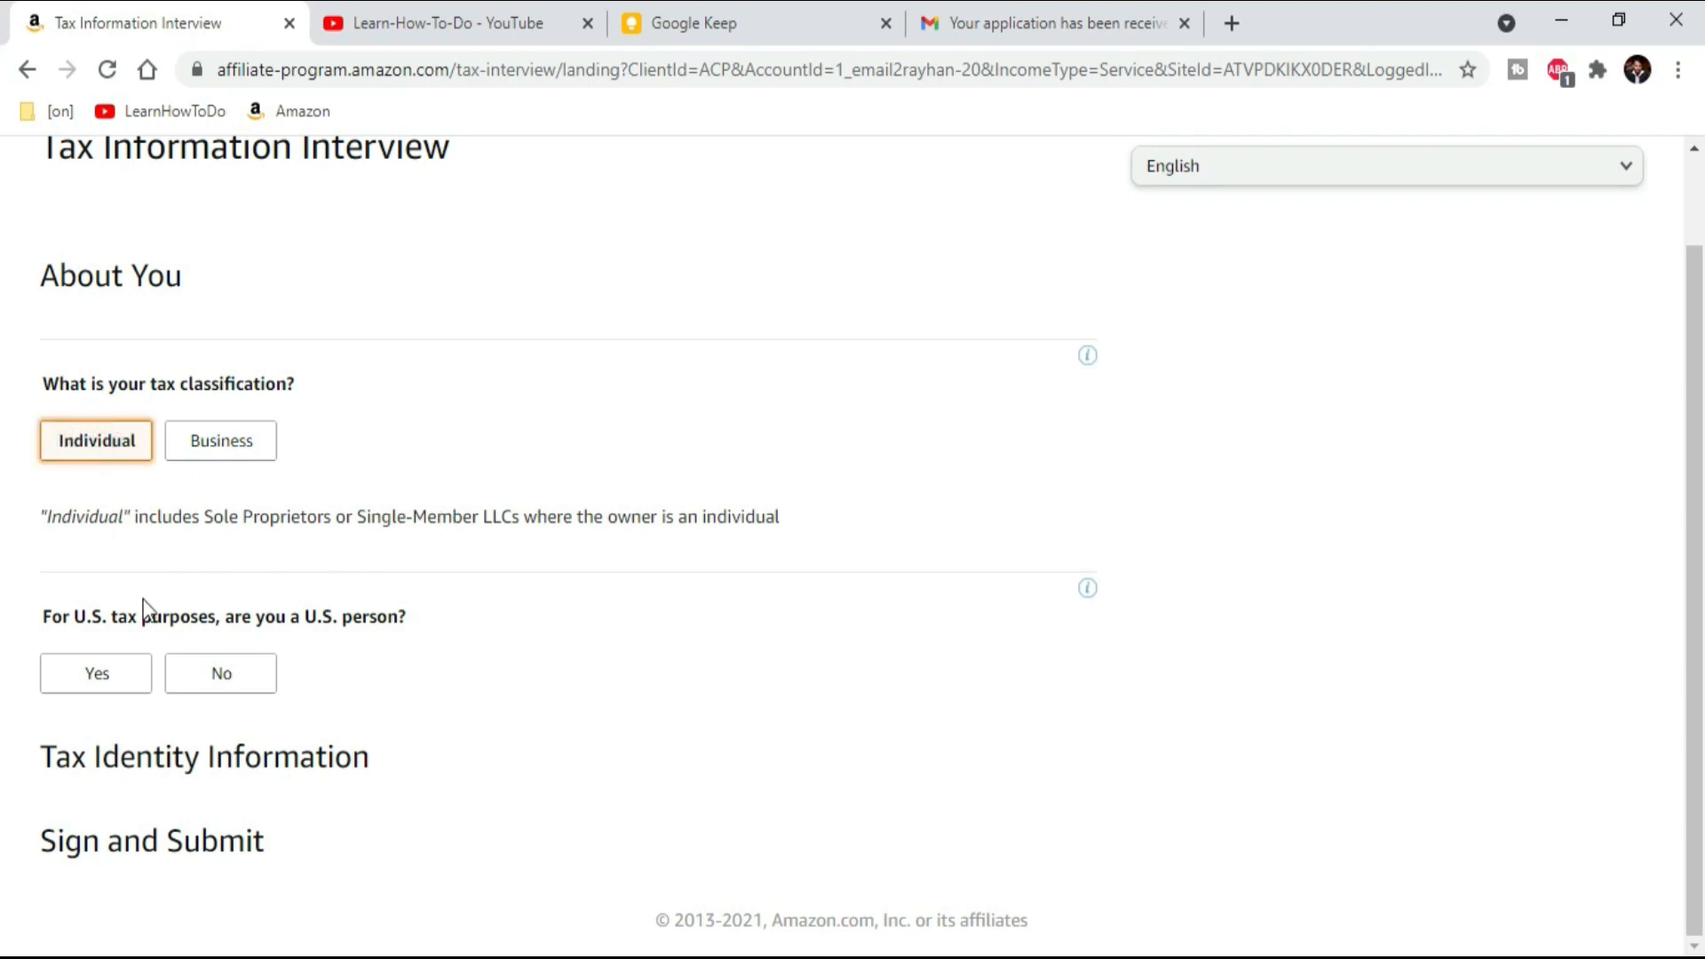
pyautogui.click(217, 684)
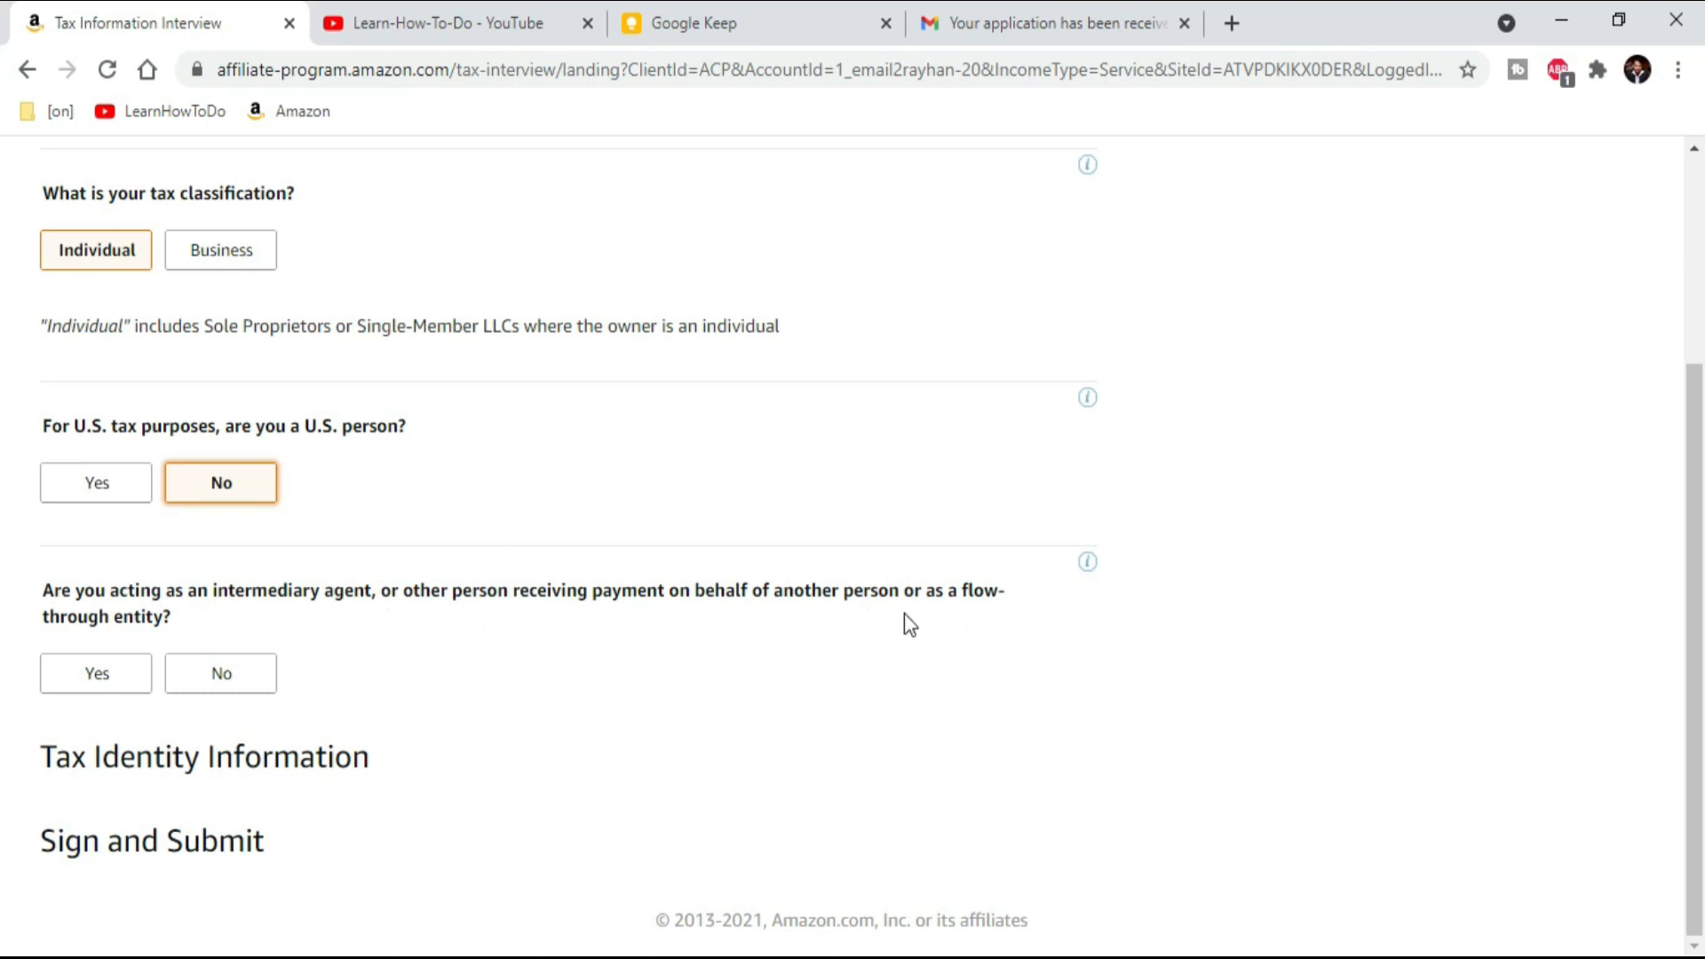
pyautogui.click(209, 682)
# - Enter the full name, choose Bangladesh as country of citizenship, and continue past tax identity
pyautogui.scroll(-2, 550, 642)
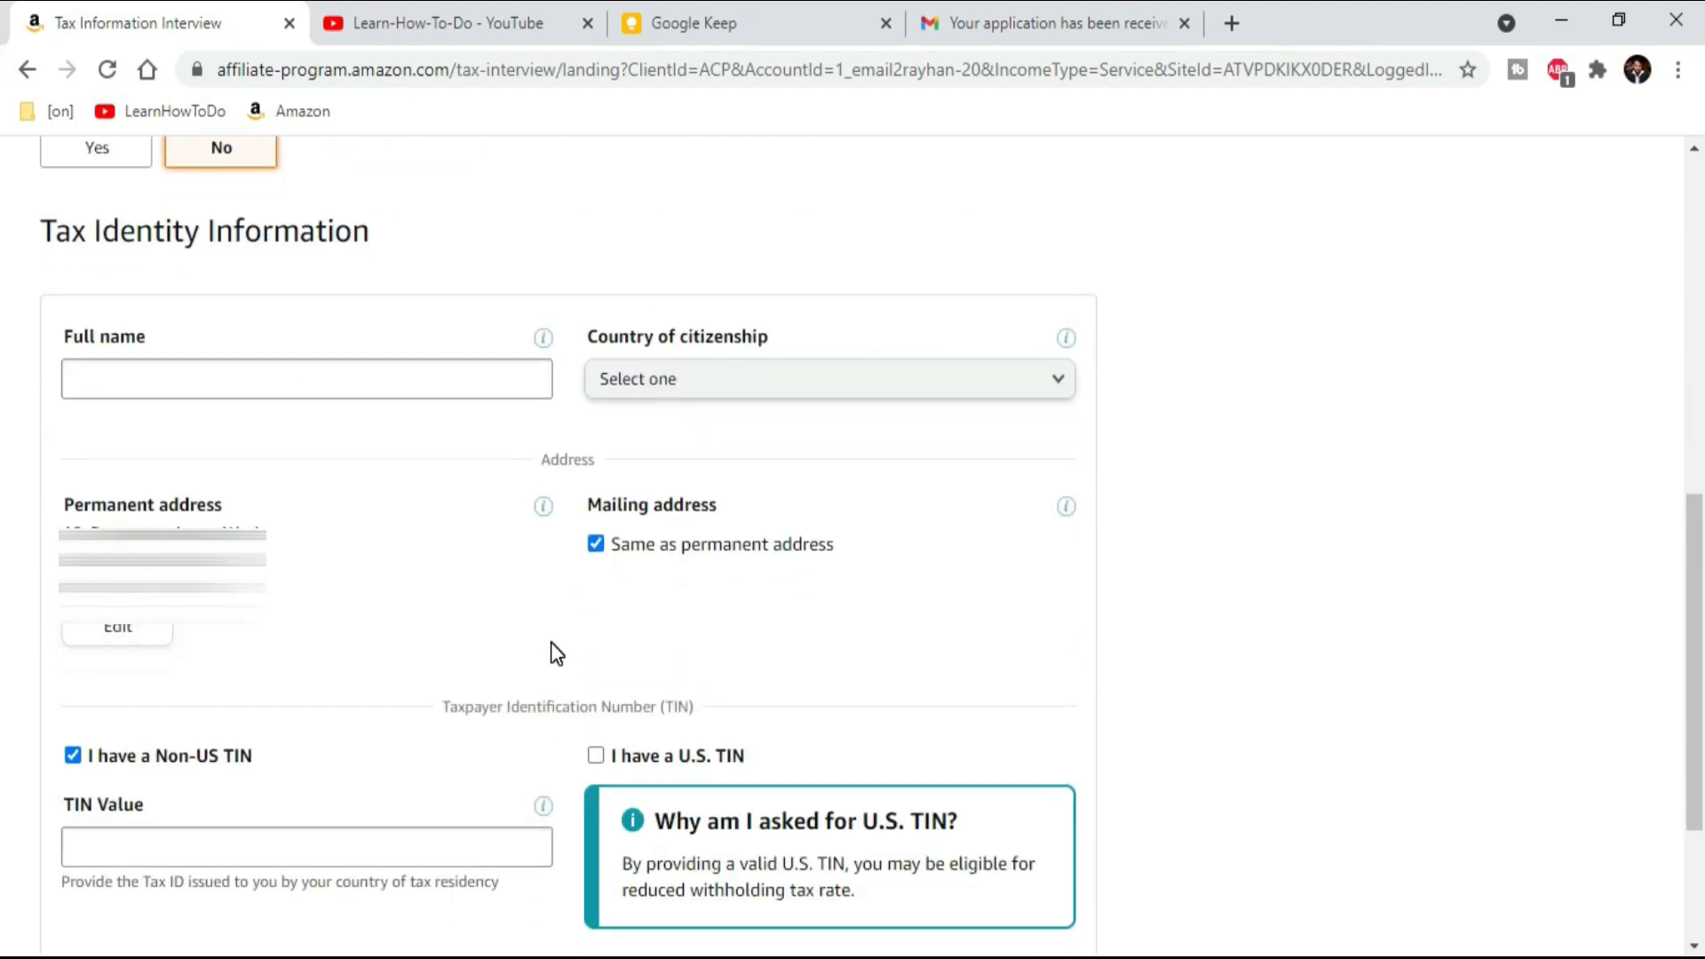
pyautogui.click(110, 385)
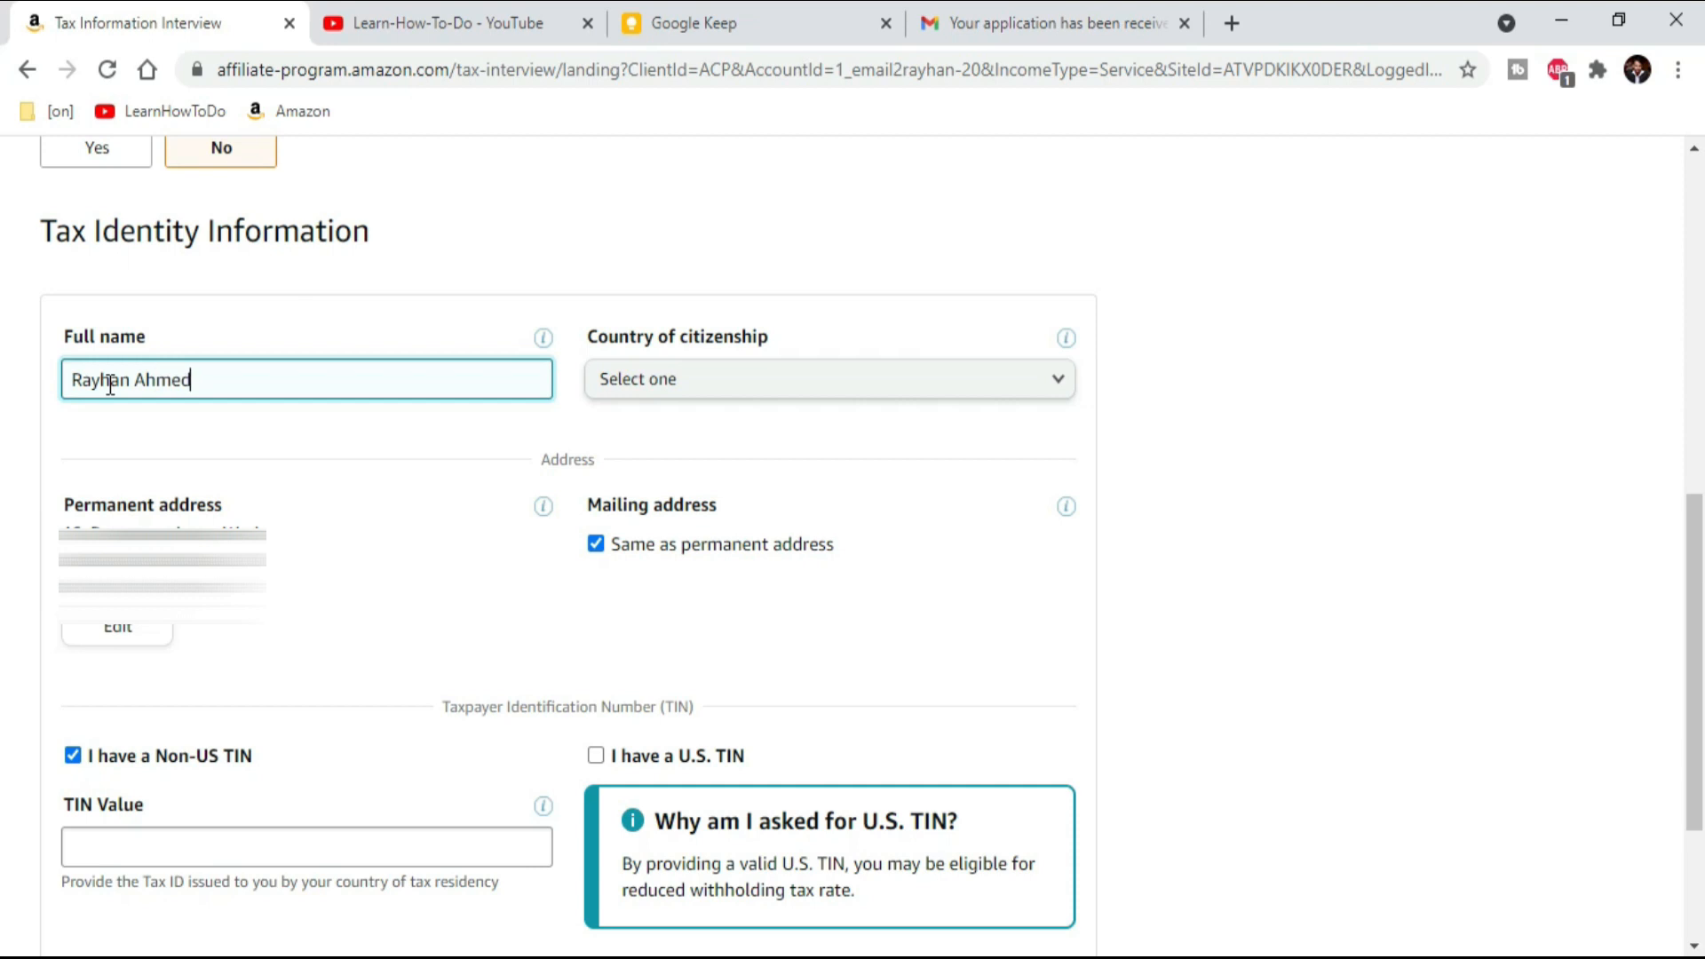
pyautogui.click(638, 382)
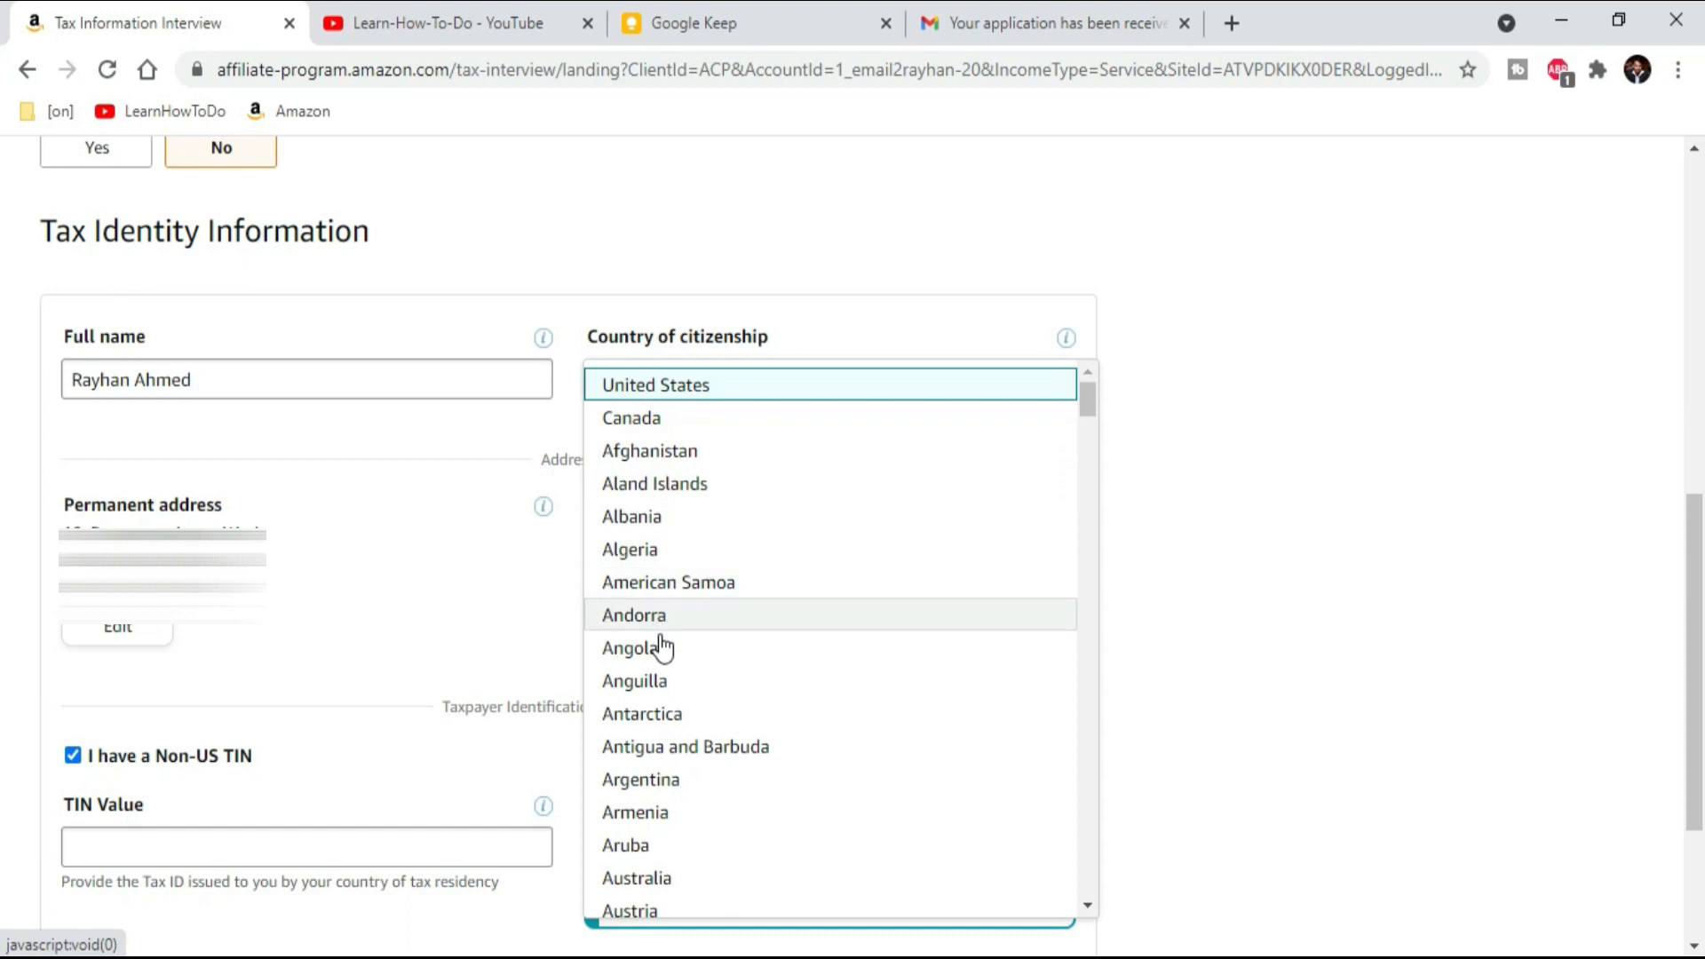
pyautogui.scroll(-4, 661, 658)
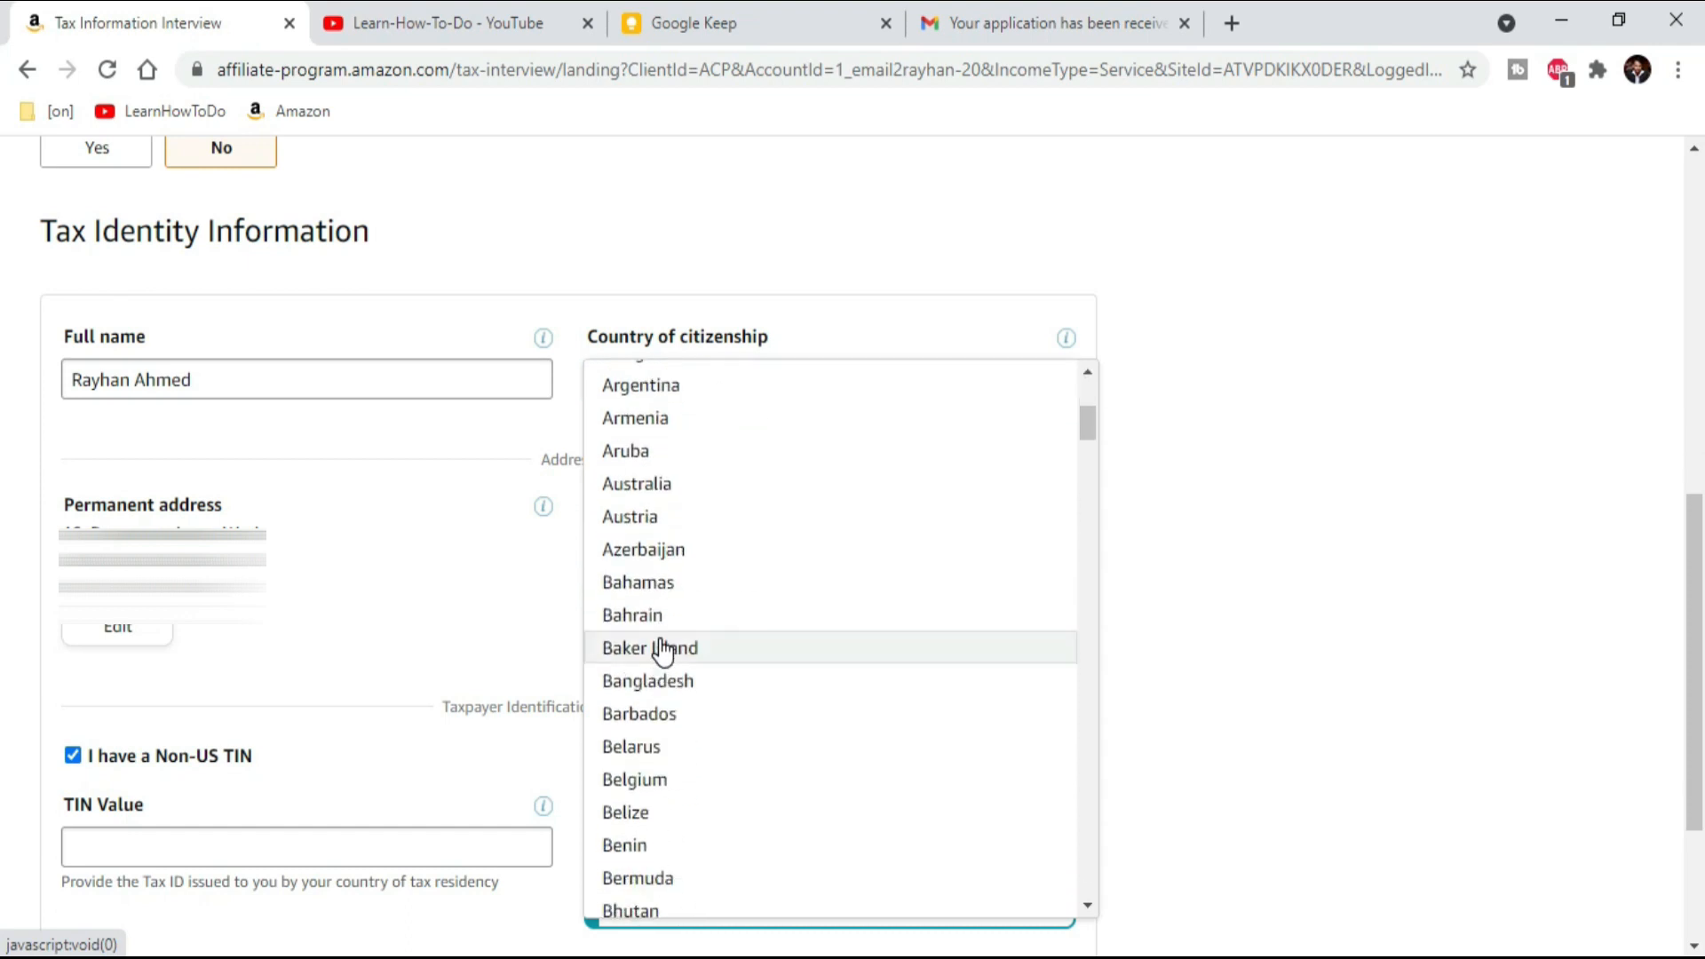
pyautogui.click(662, 681)
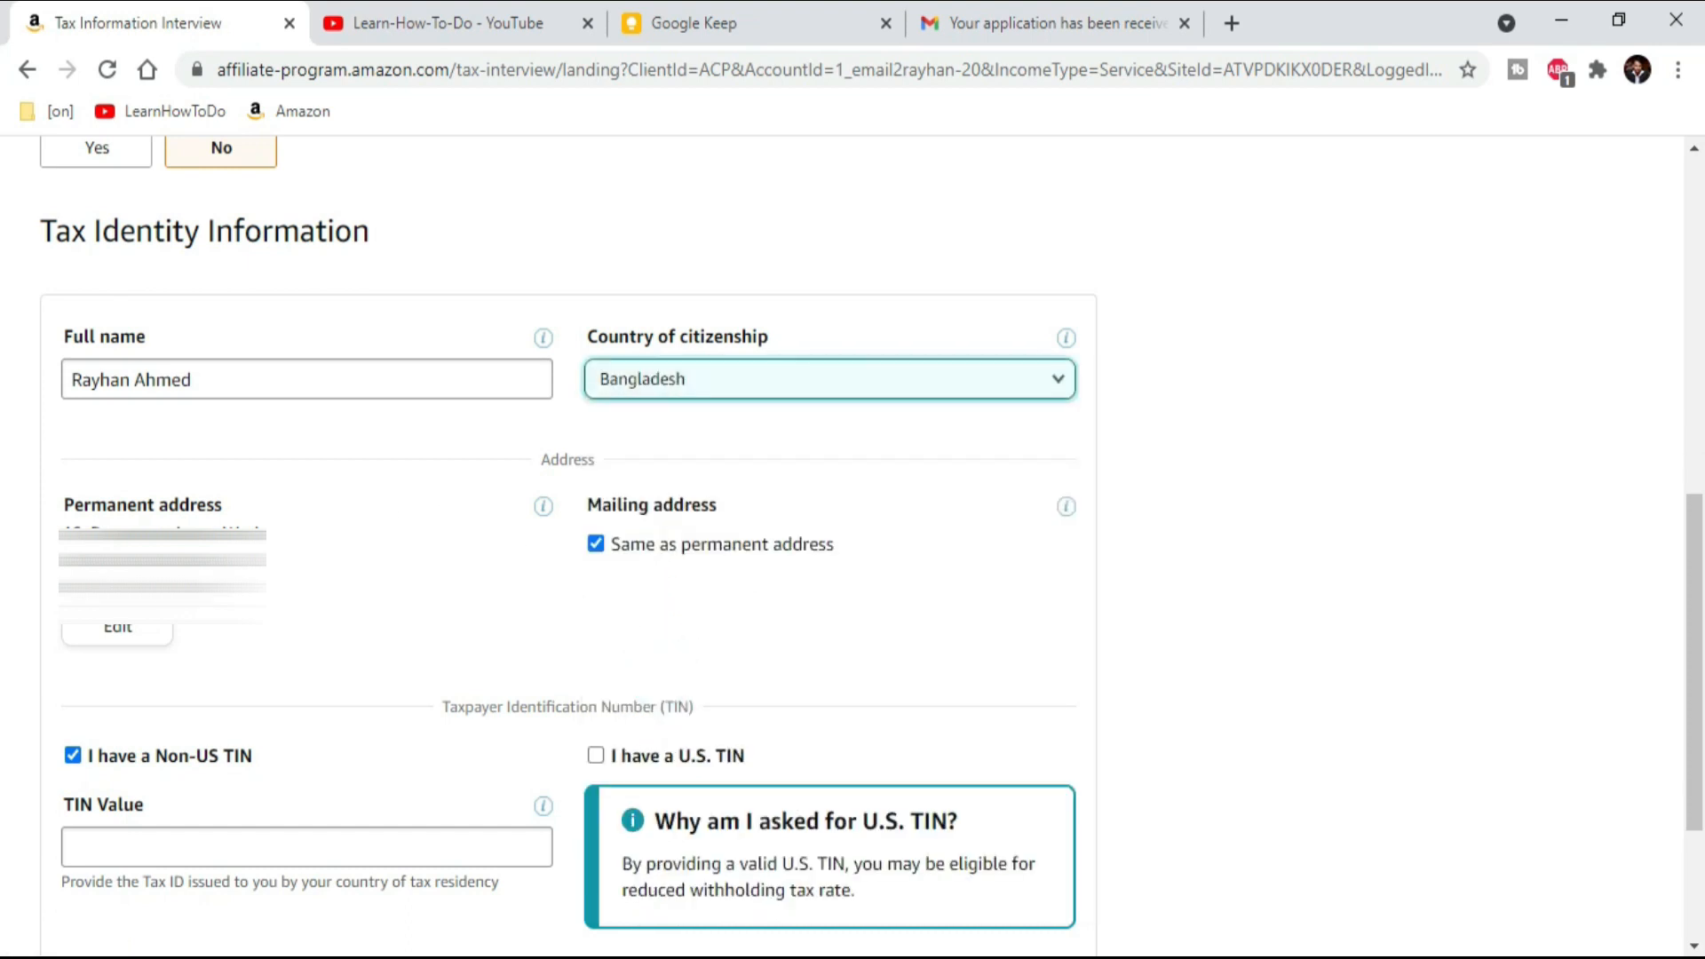
pyautogui.scroll(-3, 355, 600)
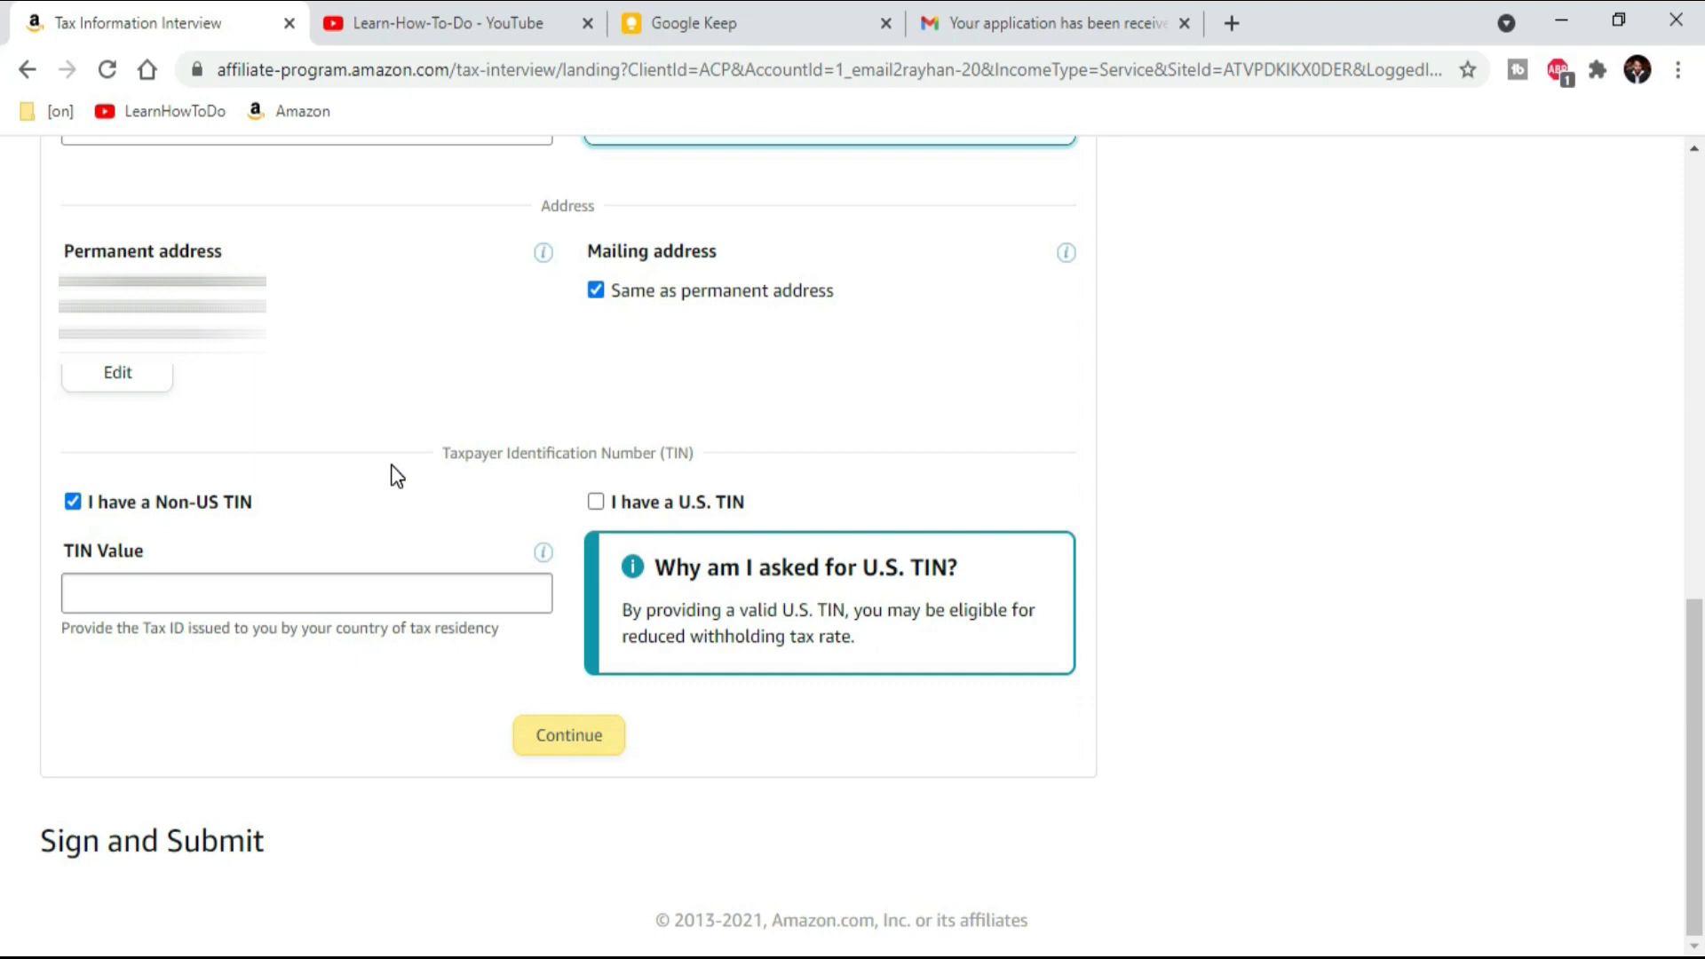
pyautogui.click(546, 728)
# - Scroll down through the TIN, Related To Income and Sign and Submit sections to the Signature field
pyautogui.scroll(-2, 545, 727)
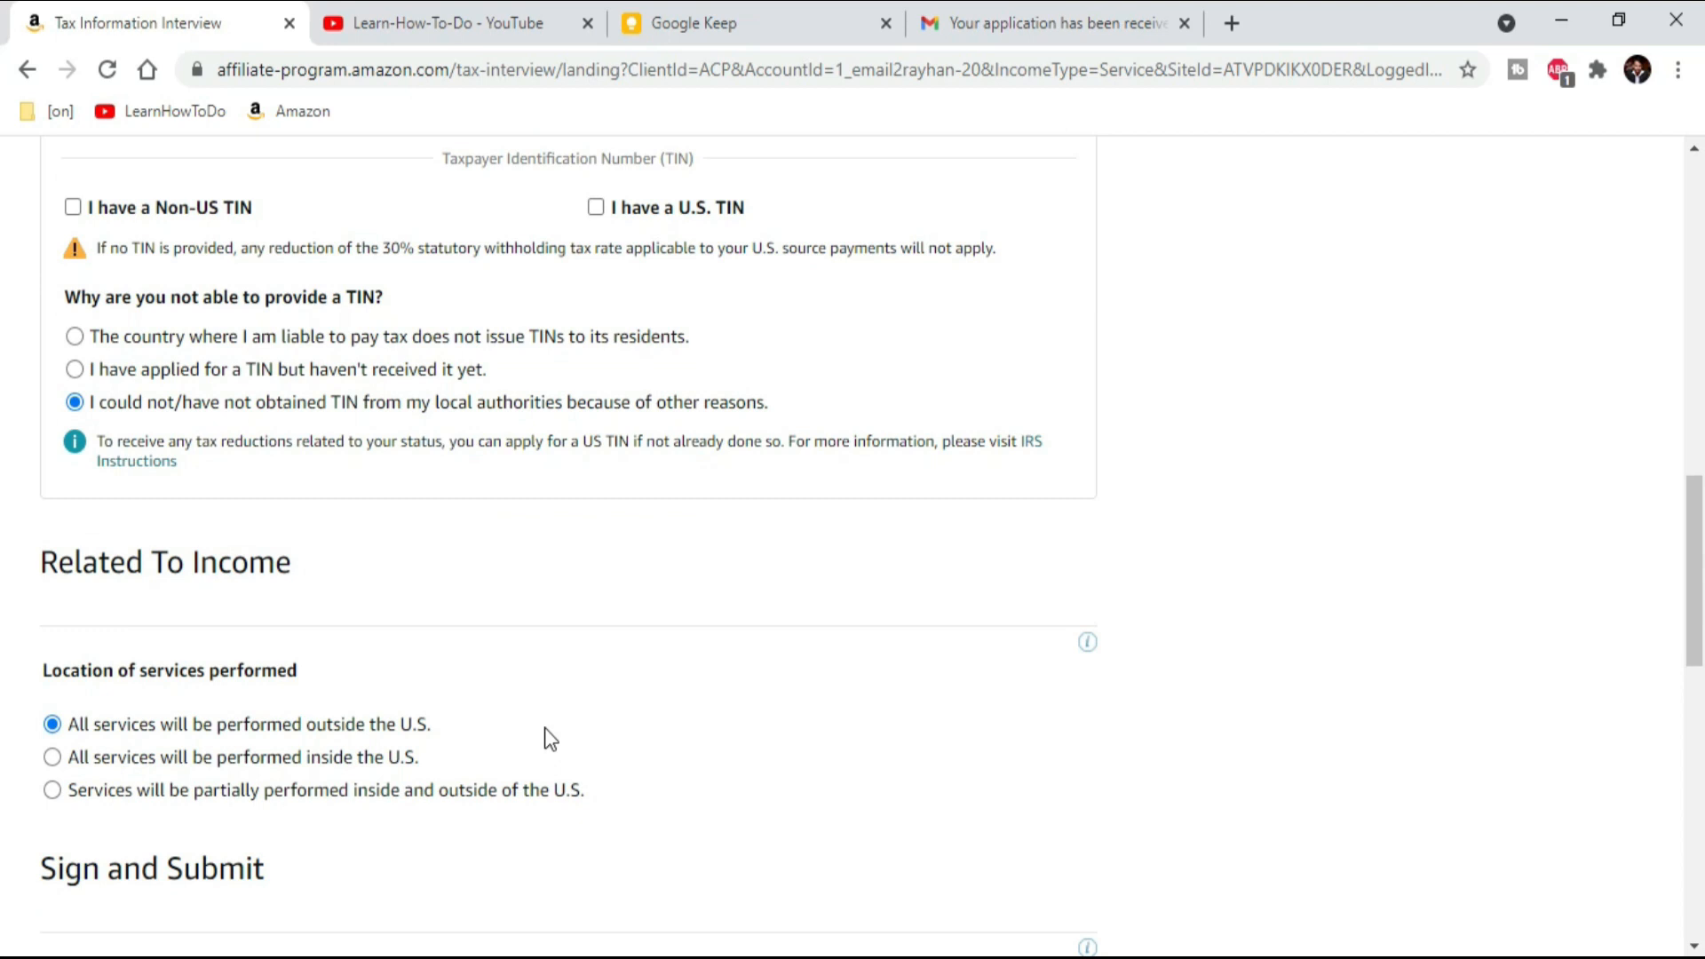
pyautogui.scroll(-5, 546, 739)
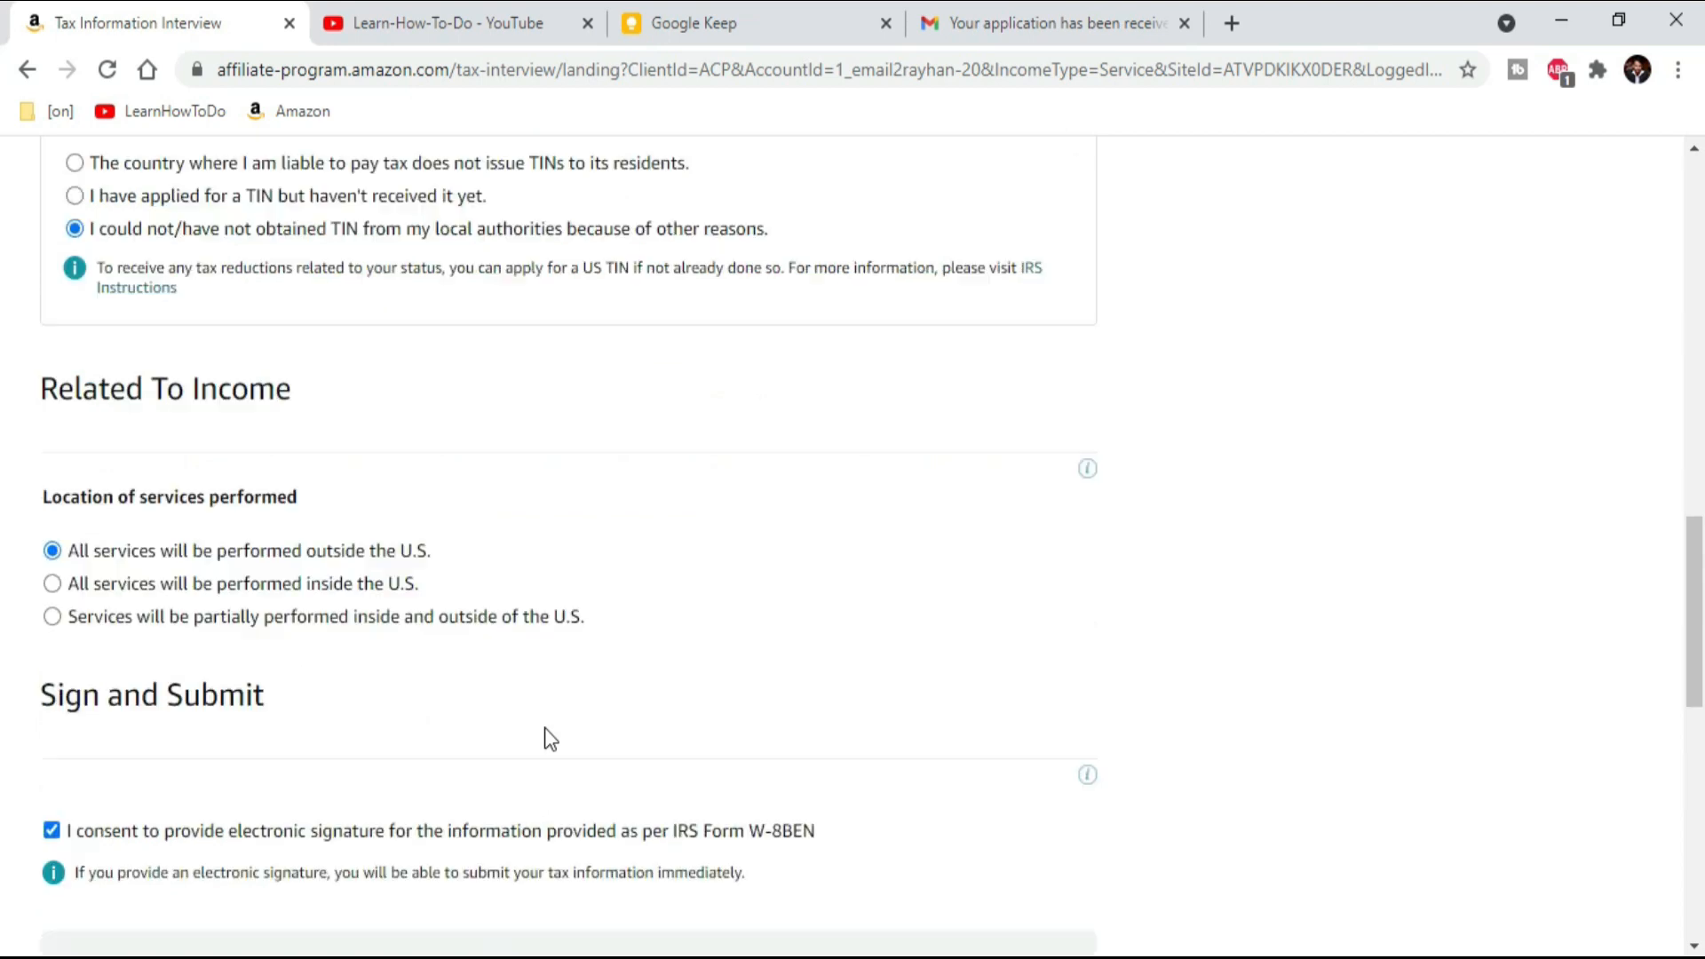
# - Sign with the account holder's full name, keep the date, and preview the W-8BEN
pyautogui.scroll(-8, 531, 587)
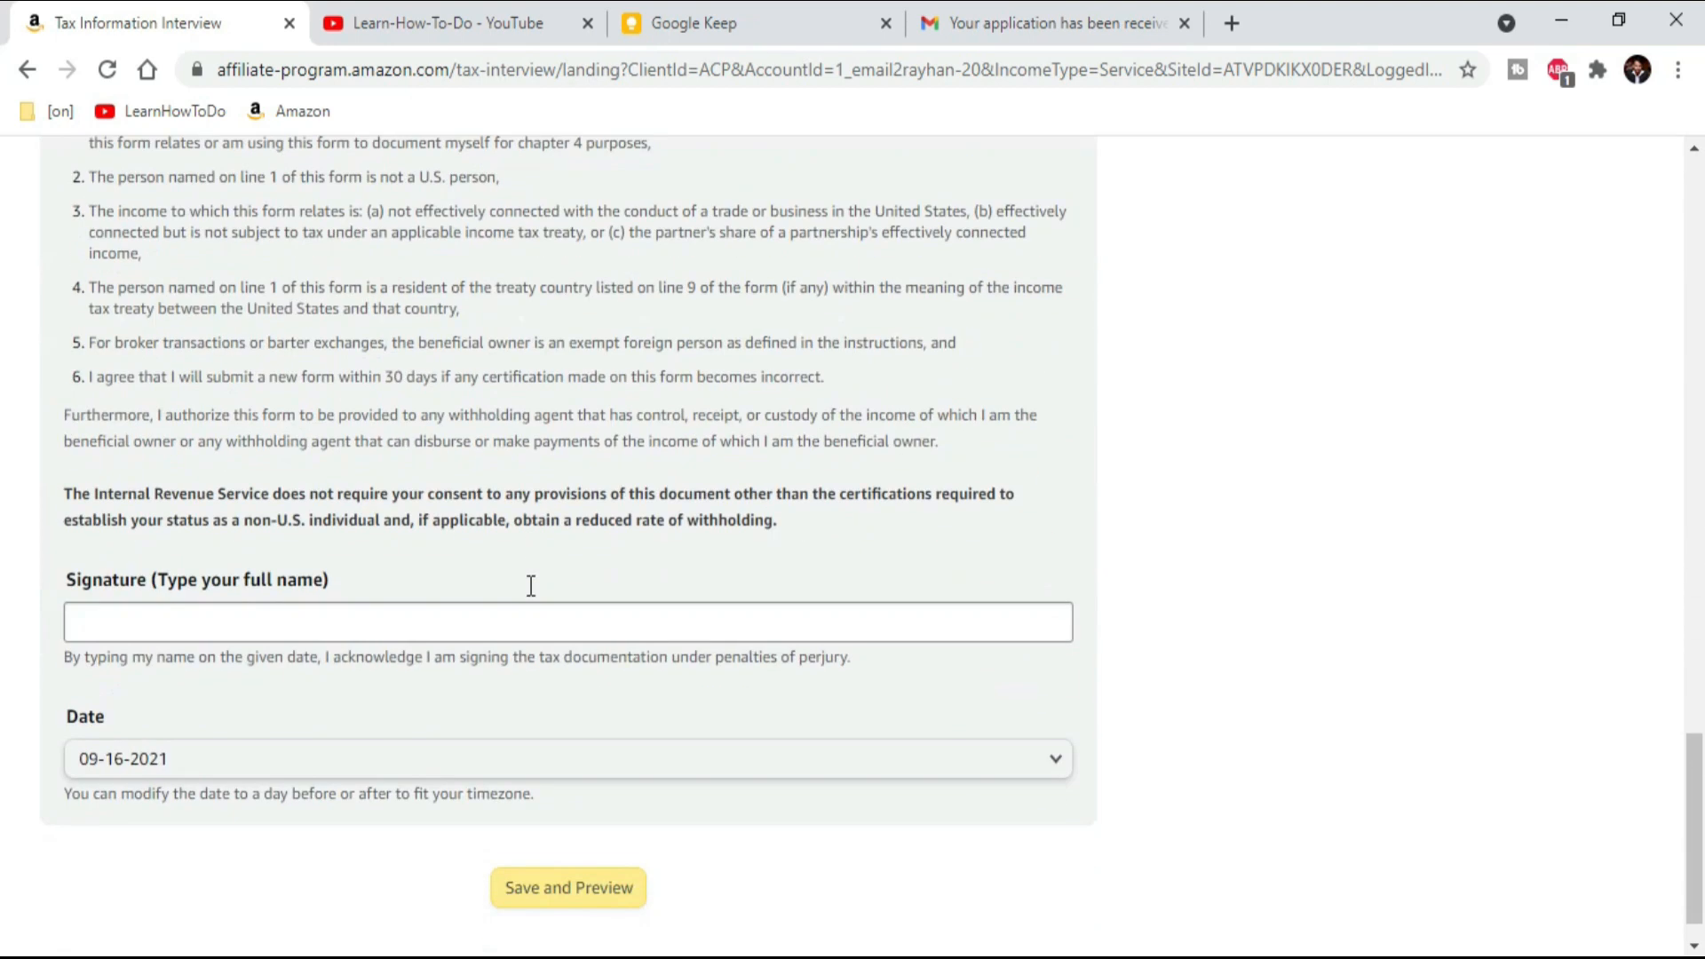
pyautogui.click(331, 589)
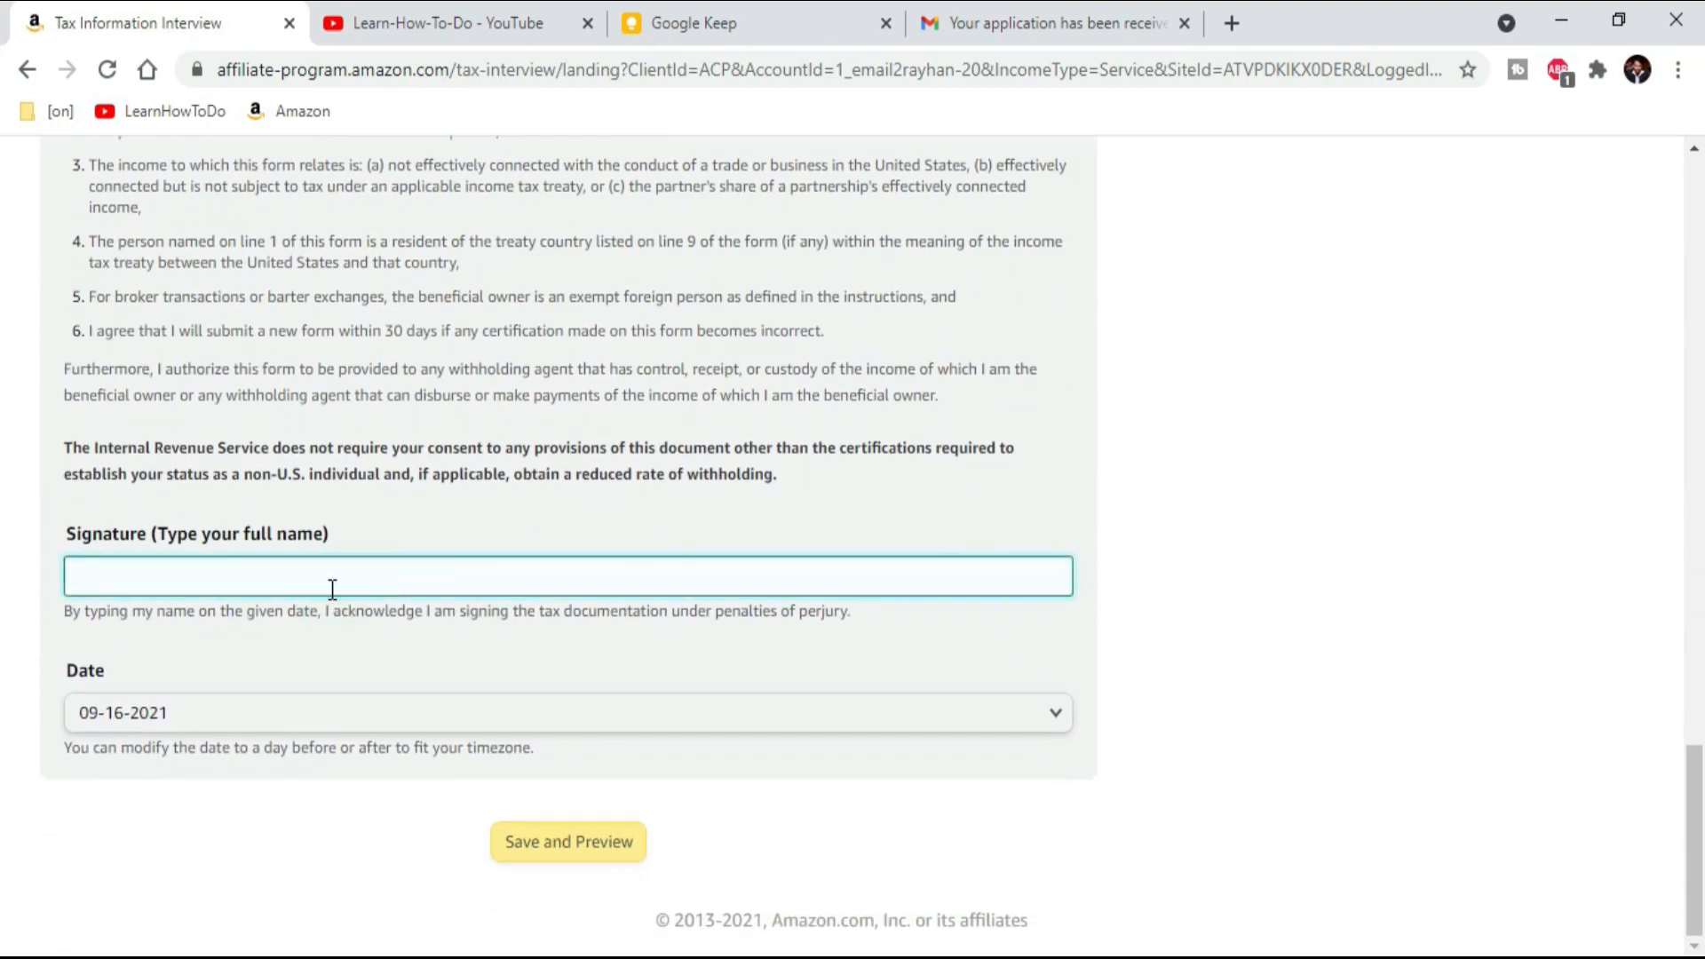
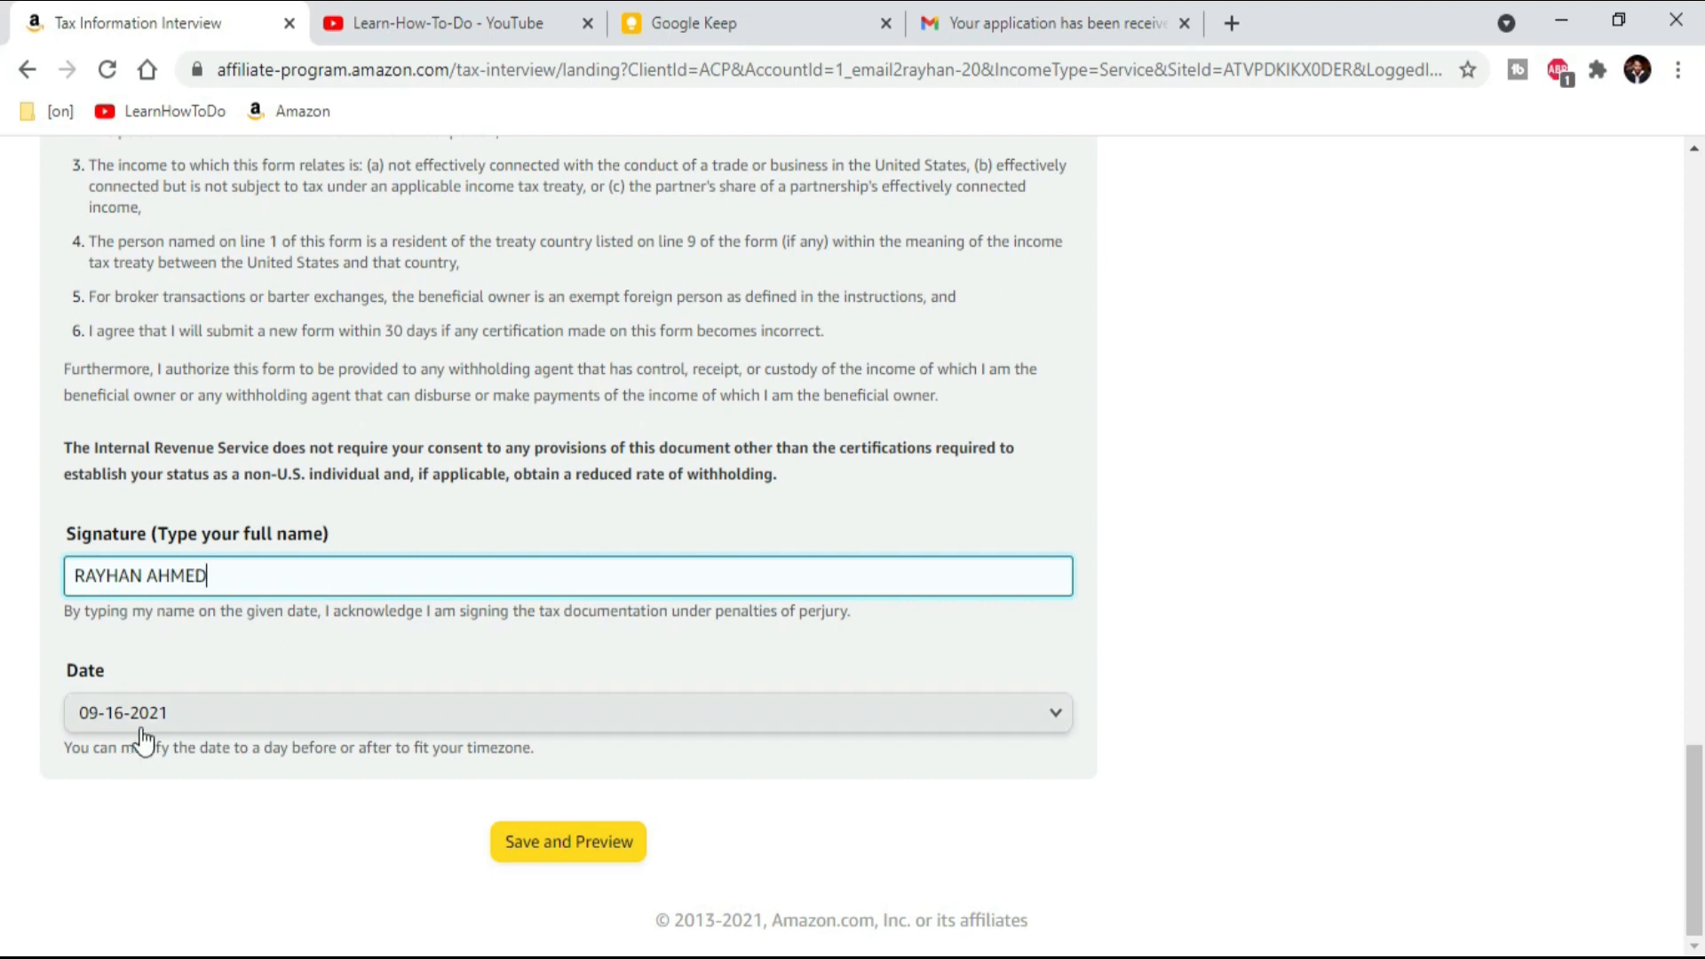
pyautogui.click(586, 844)
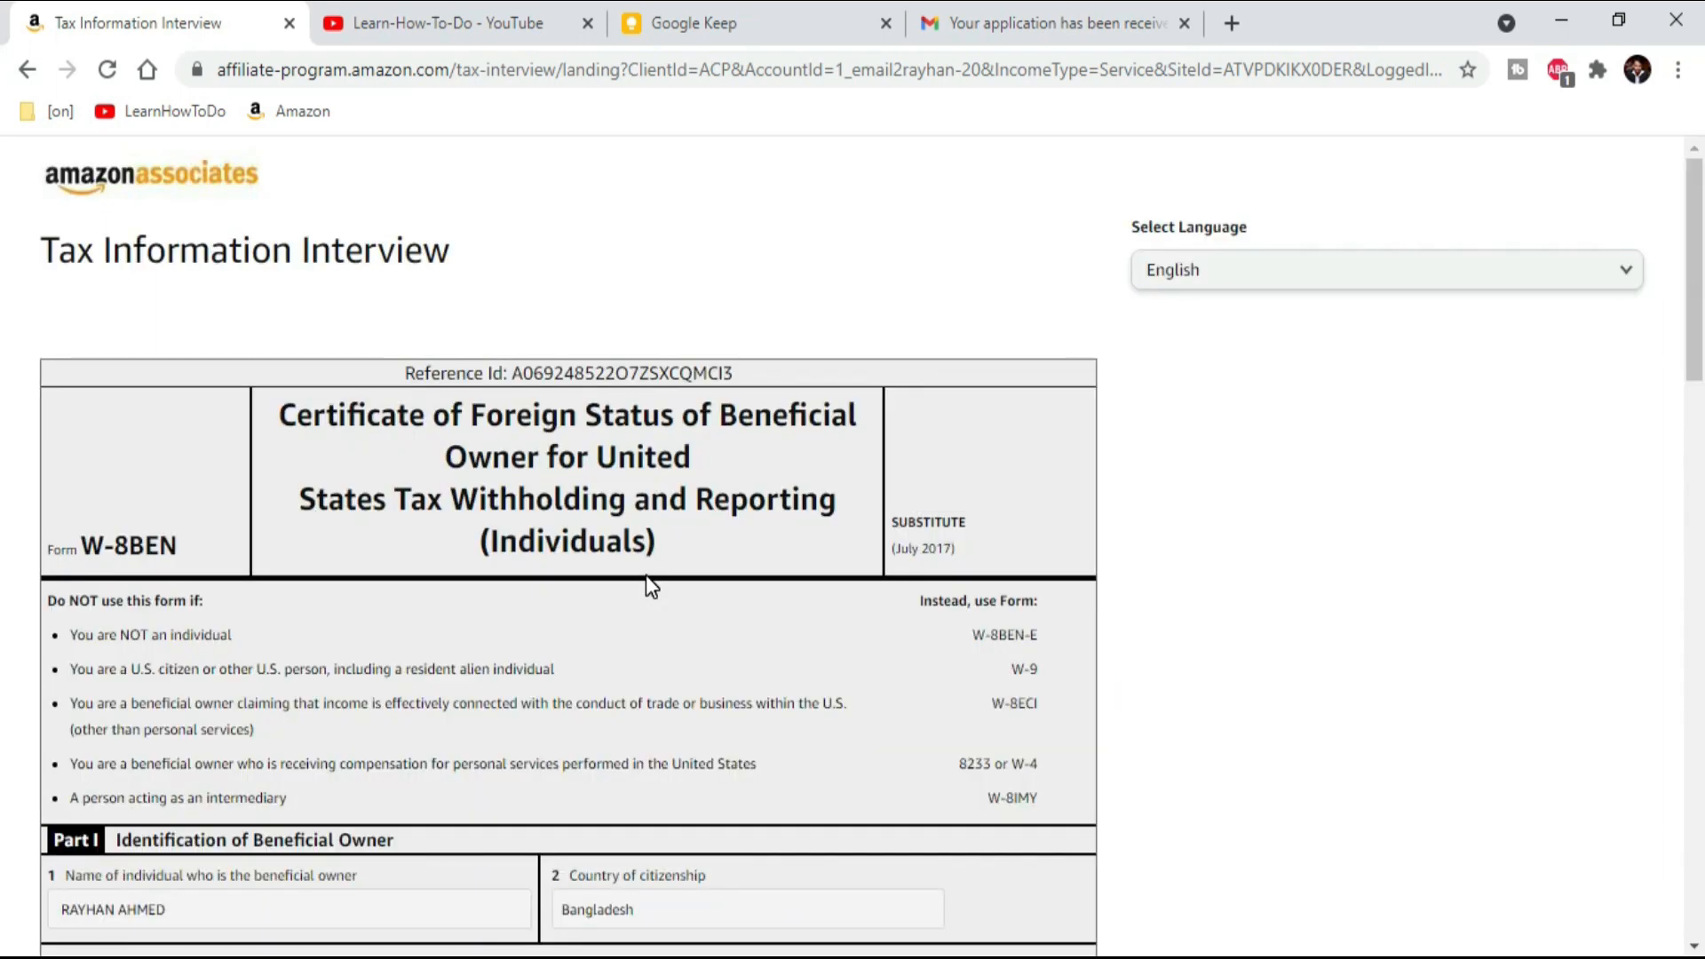
# - Submit the W-8BEN form for validation
pyautogui.scroll(-10, 631, 637)
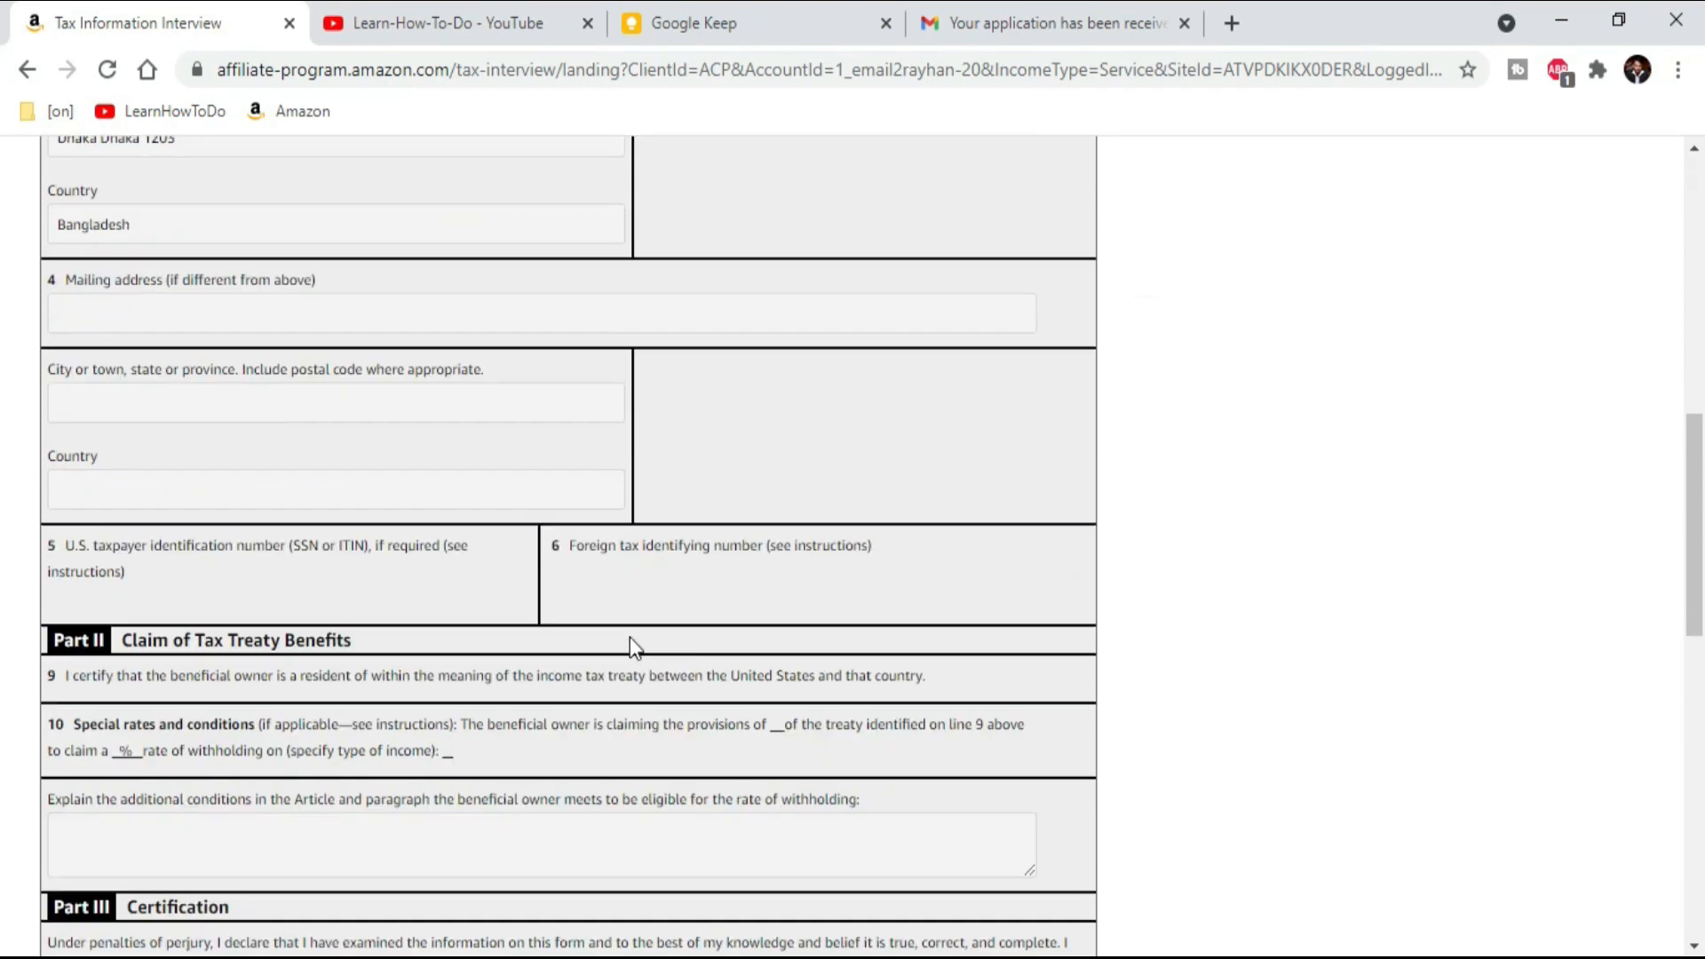
pyautogui.scroll(-10, 630, 637)
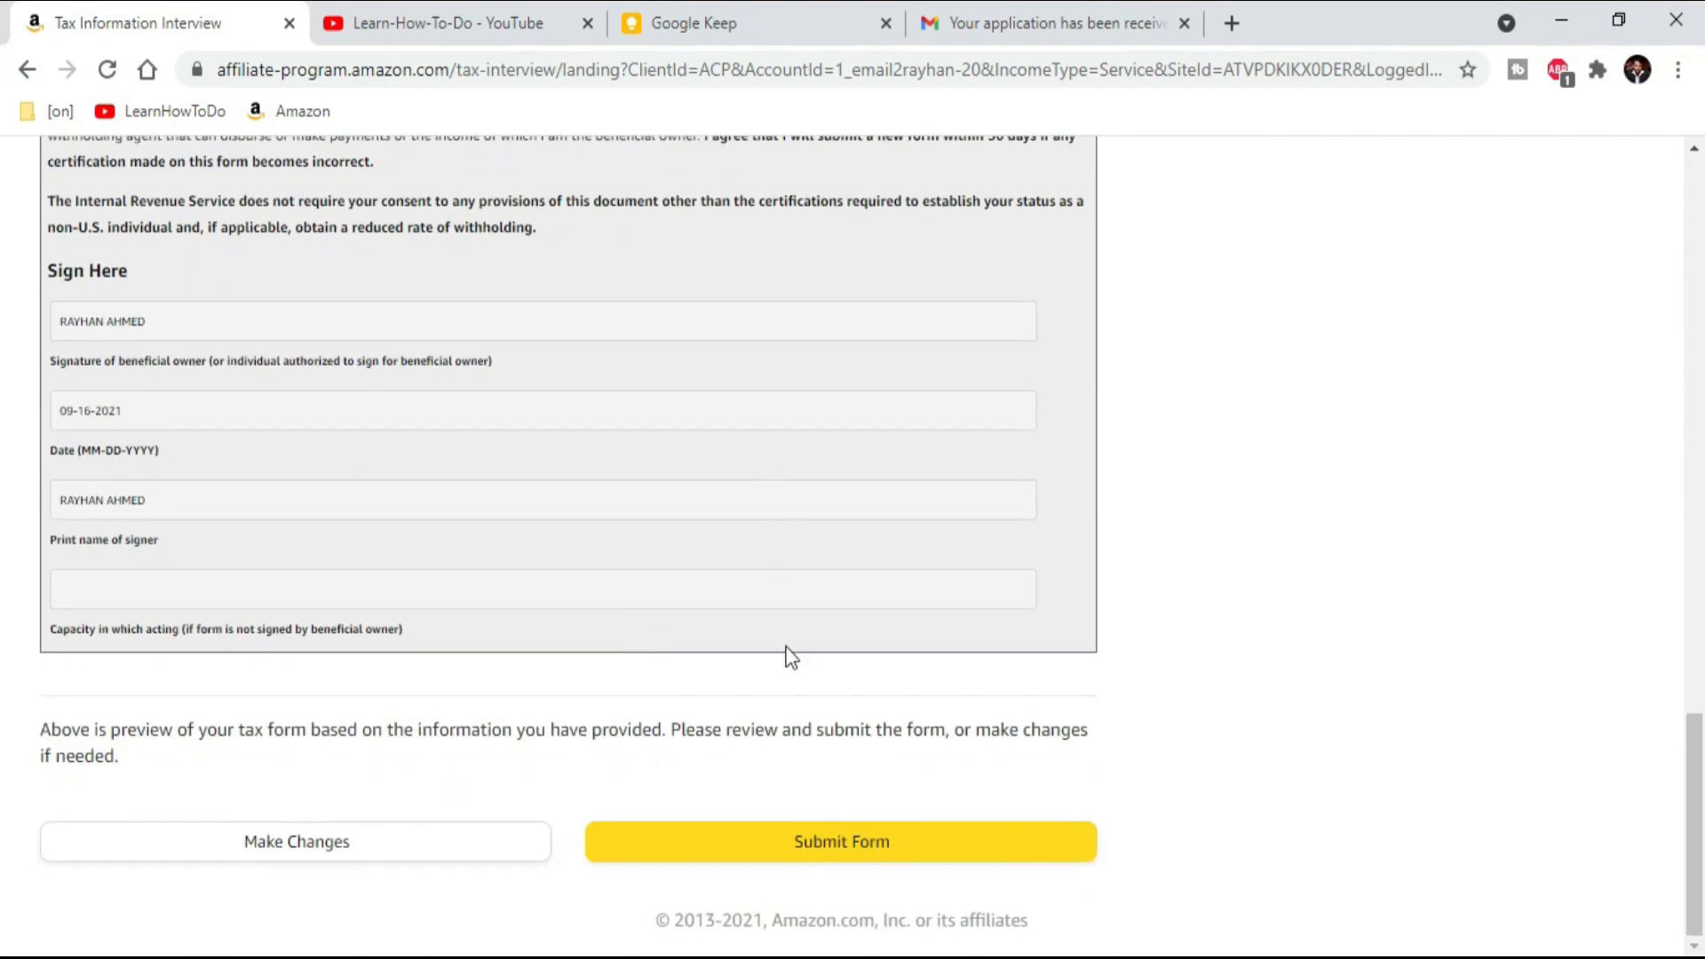
pyautogui.click(780, 848)
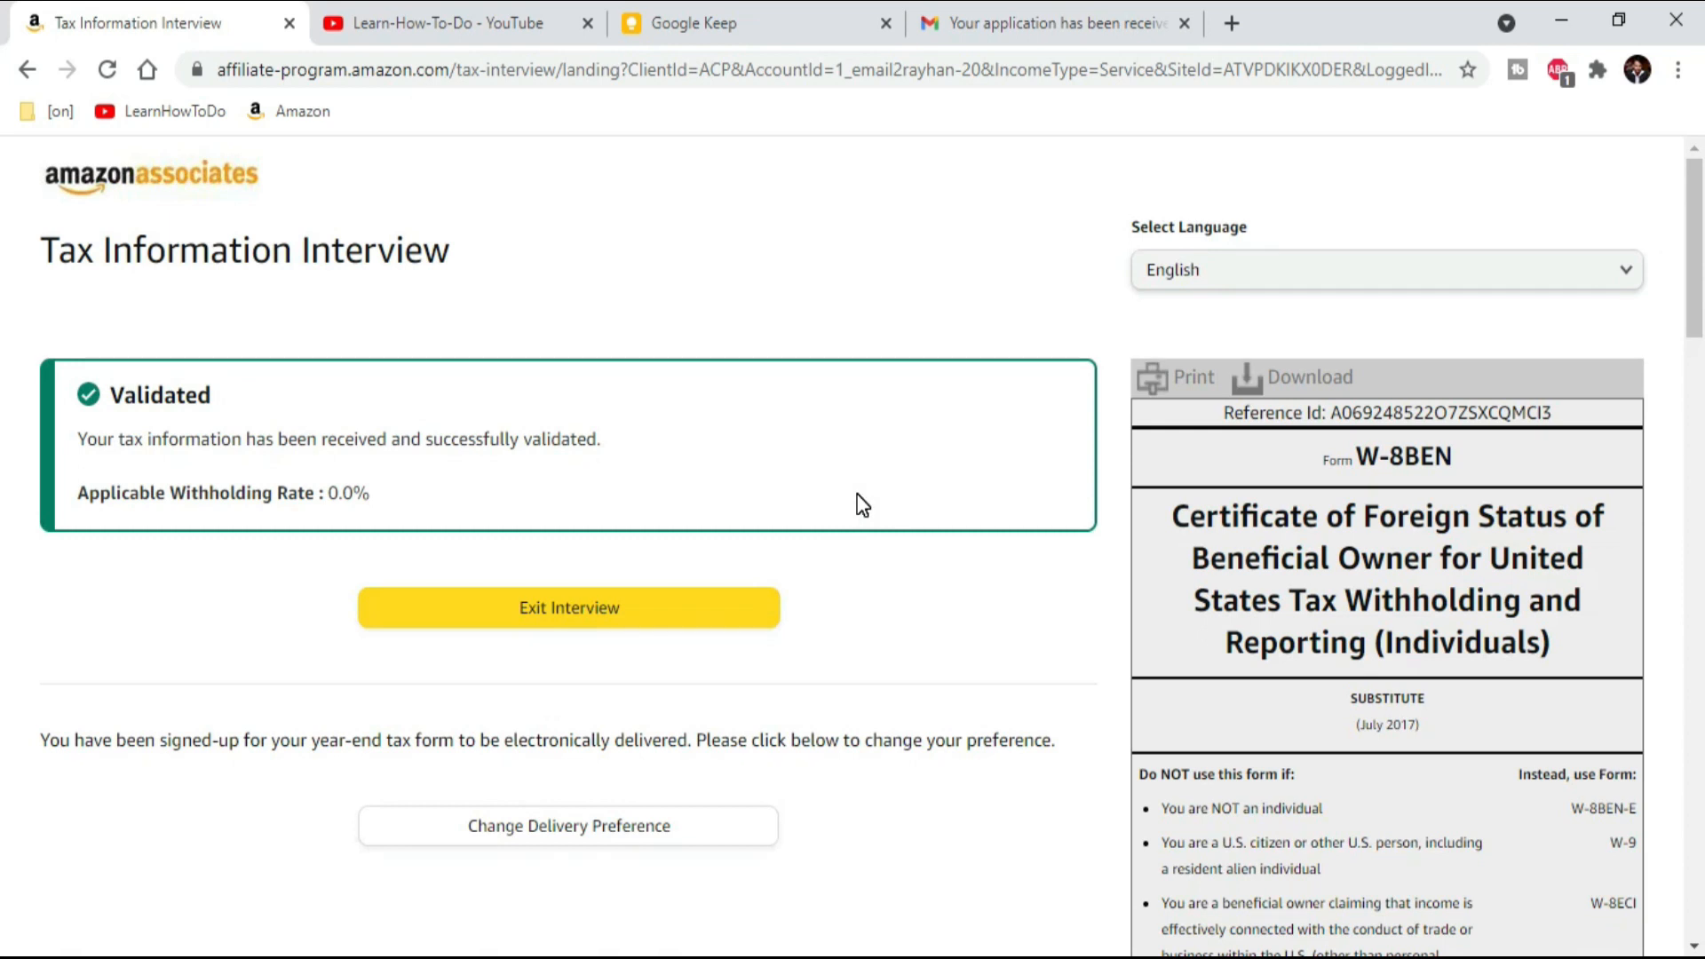
# - Save the W-8BEN PDF as Tax-interview to Downloads and exit the interview
pyautogui.click(1303, 380)
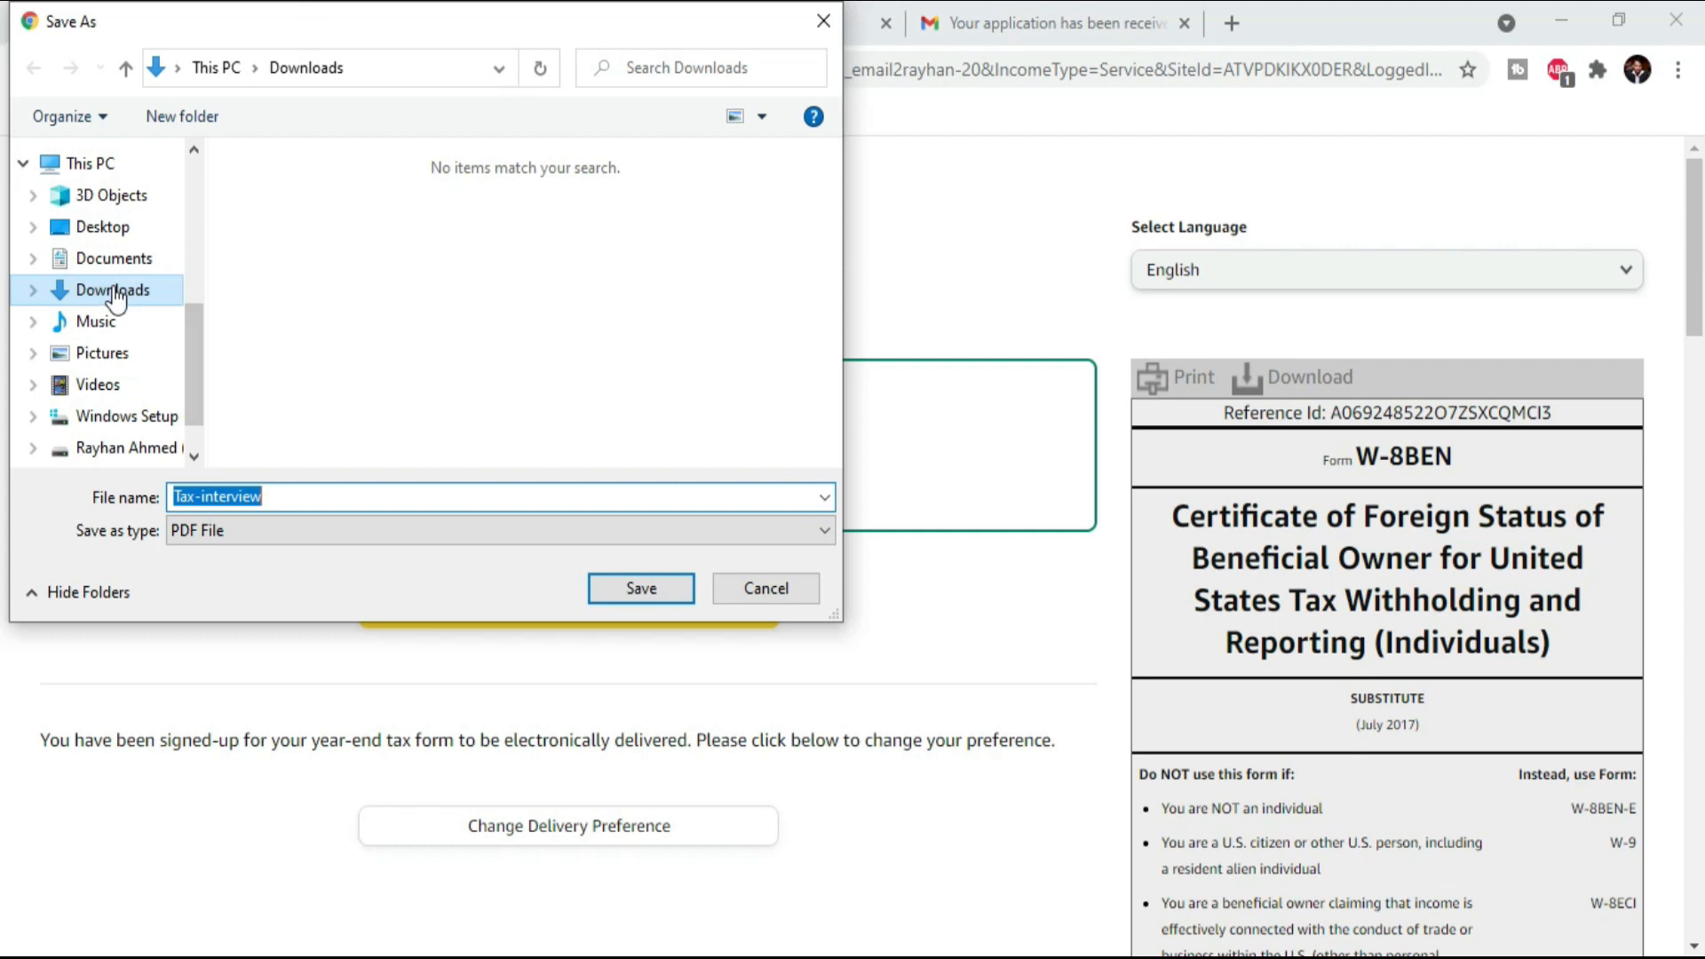
pyautogui.click(617, 588)
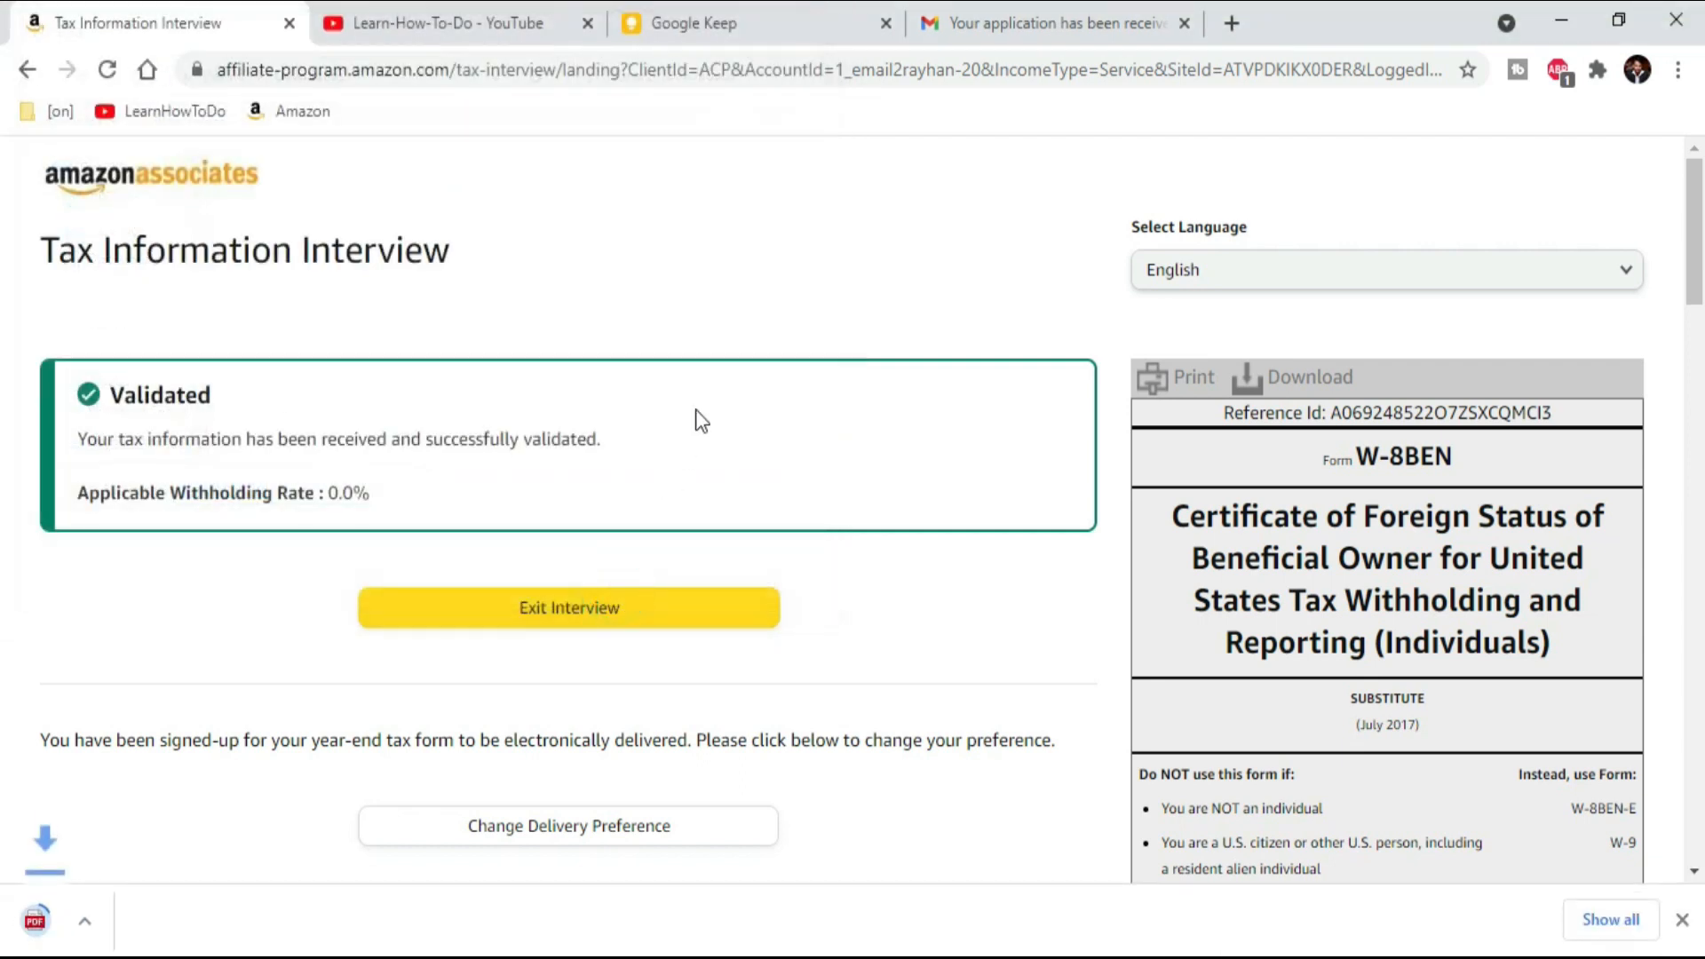
pyautogui.click(545, 598)
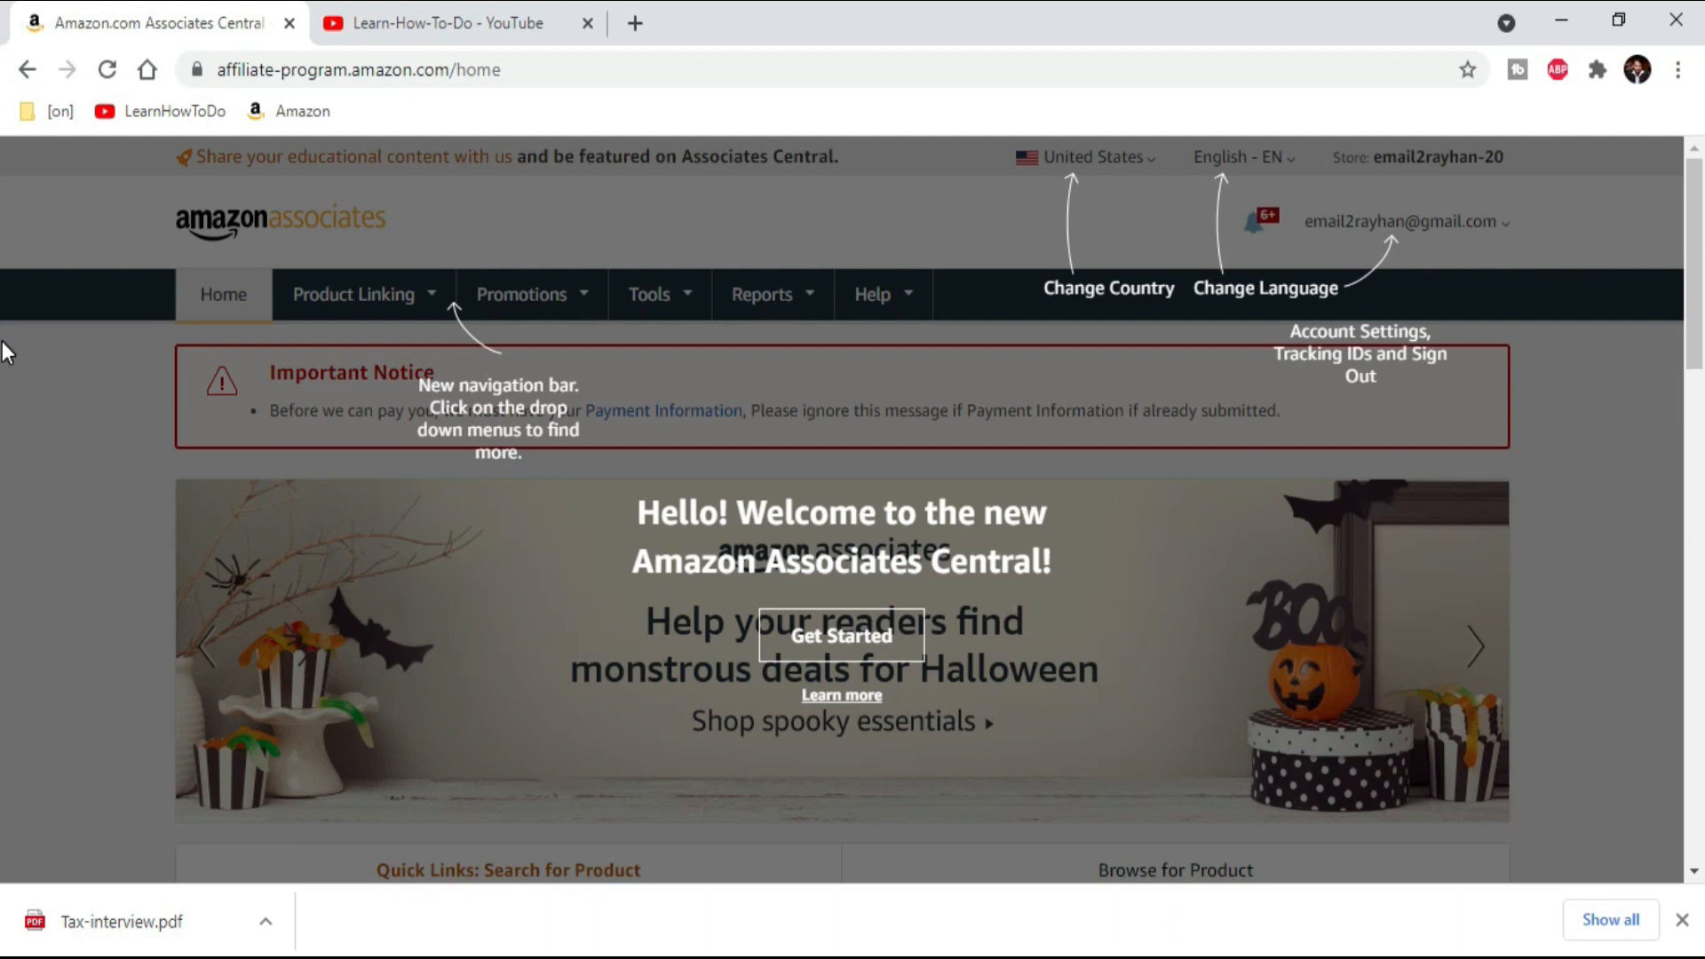
# - Close the welcome tour and open the Fire TV Stick 4K from Recommended for You
pyautogui.click(494, 337)
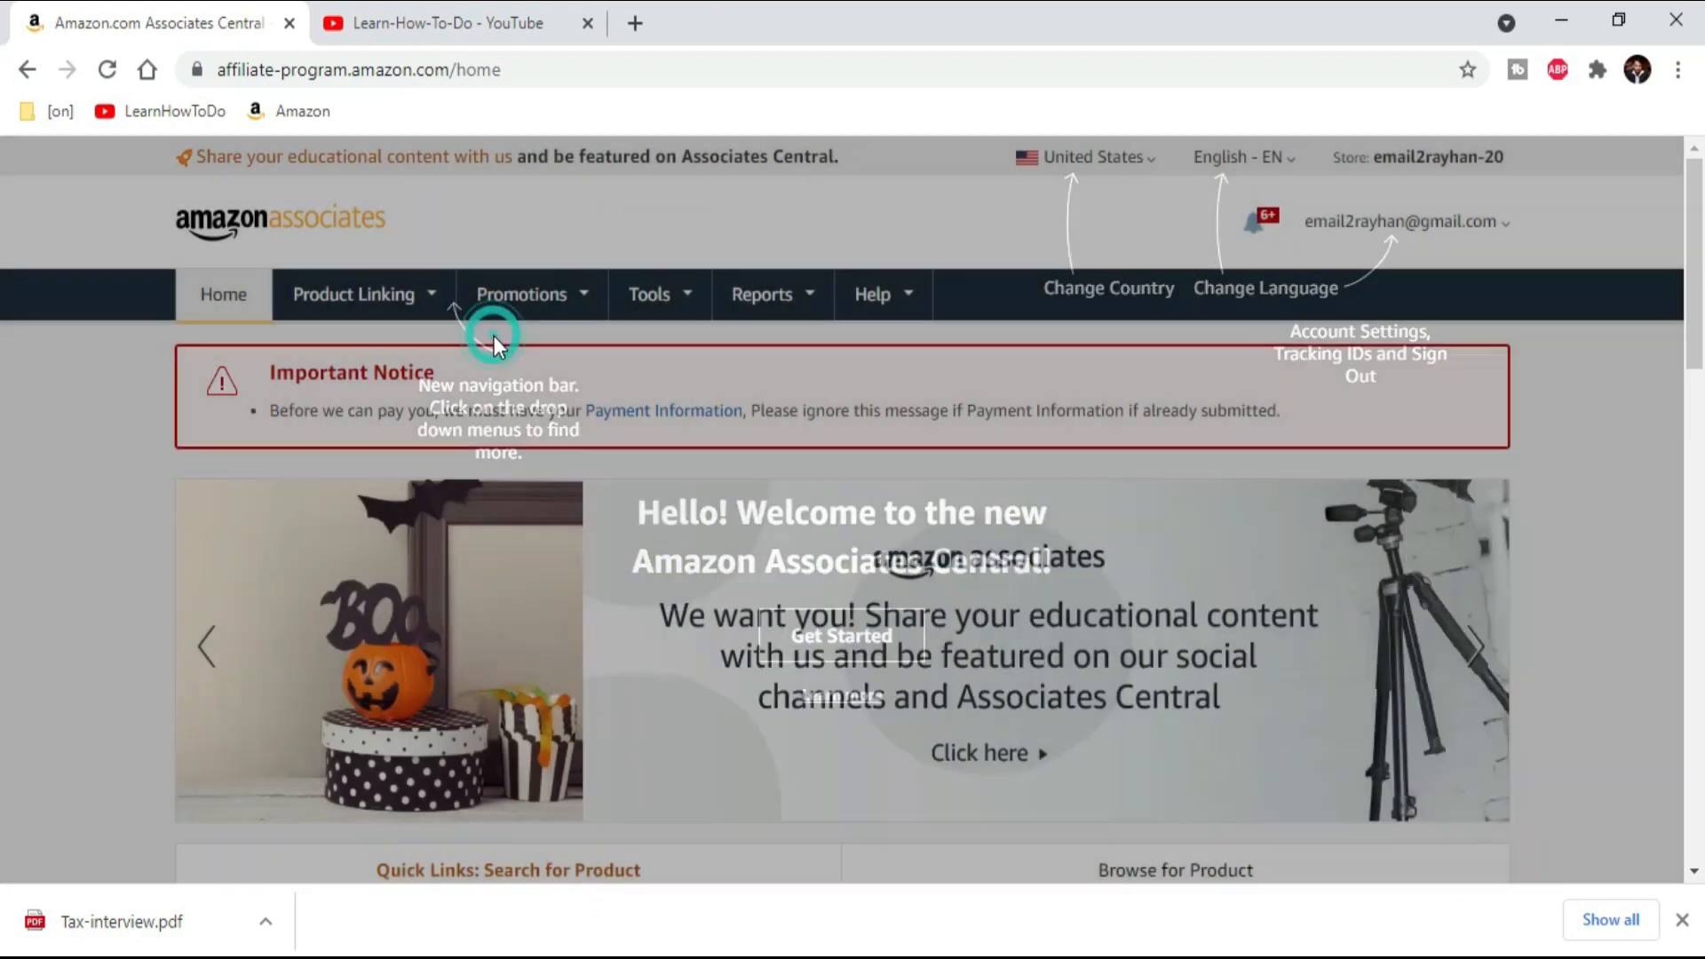
pyautogui.scroll(-7, 237, 228)
pyautogui.scroll(-3, 135, 254)
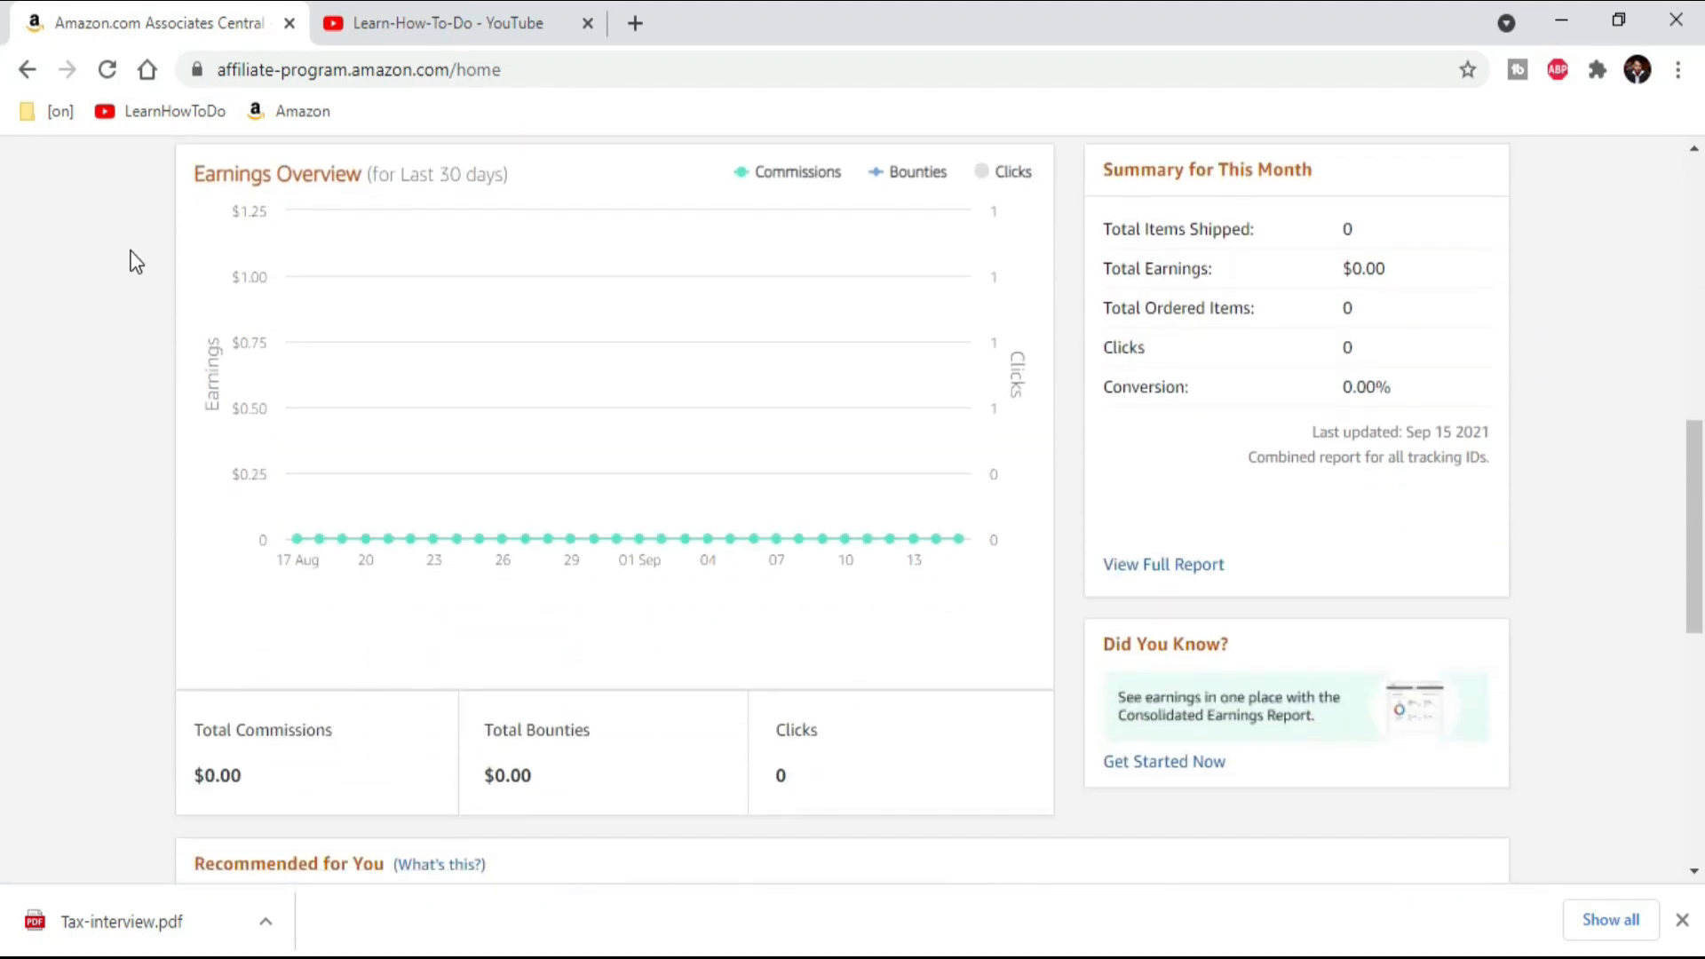
pyautogui.scroll(-6, 1362, 333)
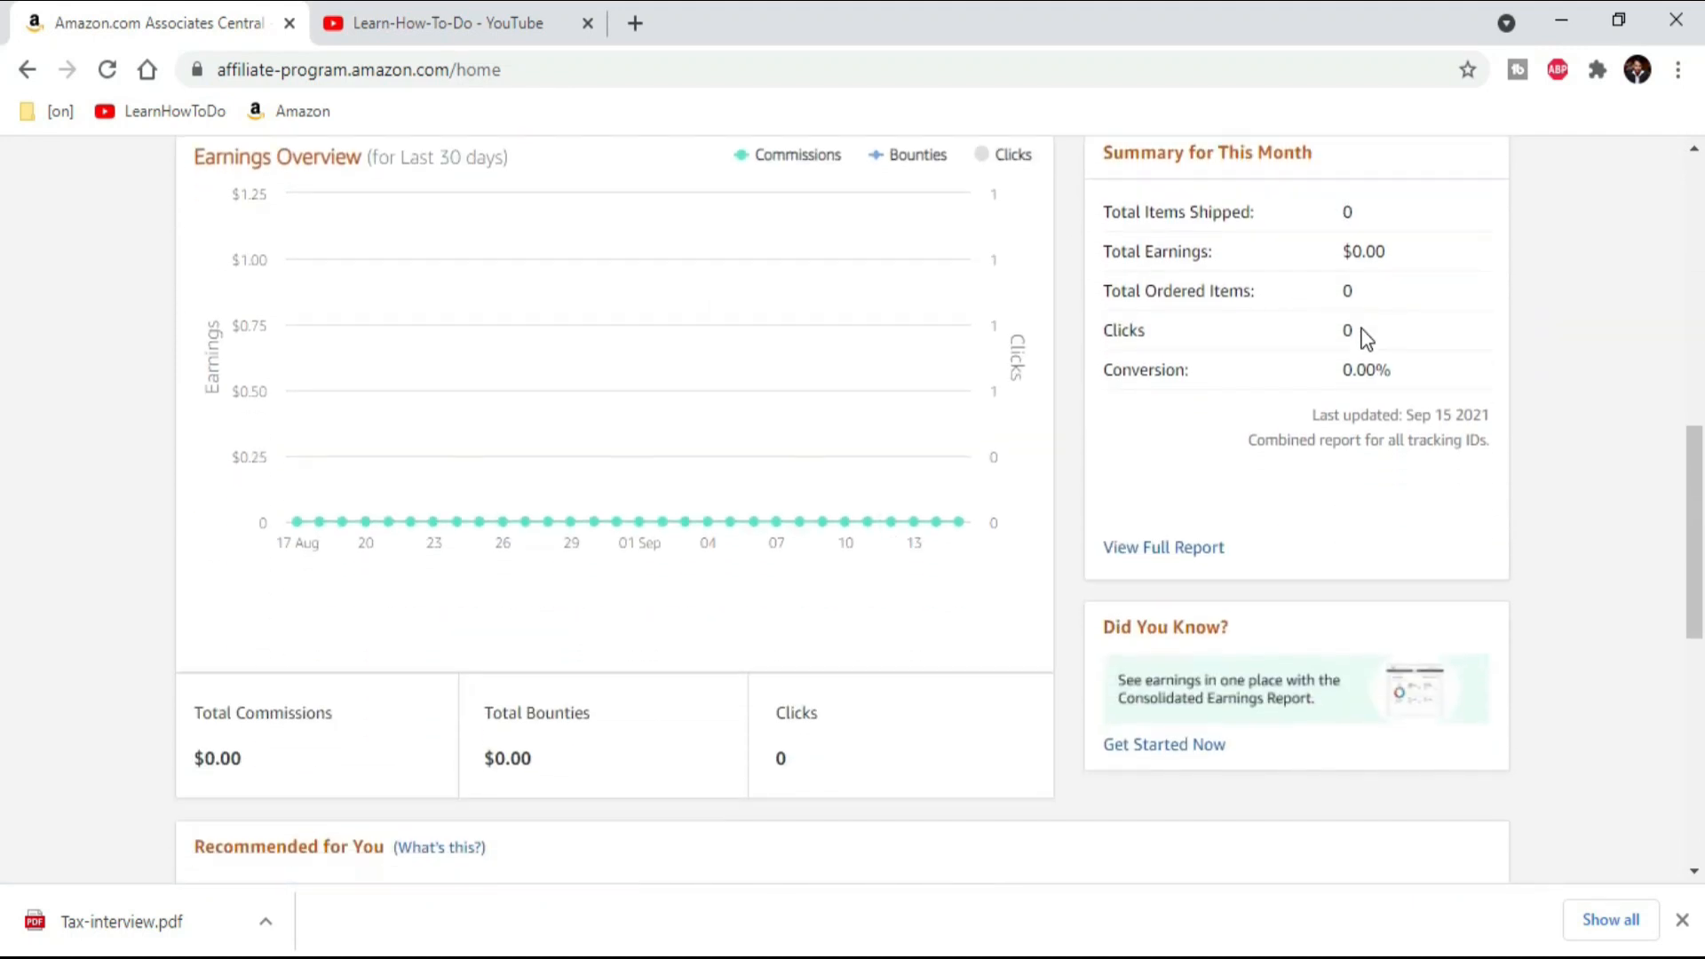
pyautogui.scroll(-2, 1366, 338)
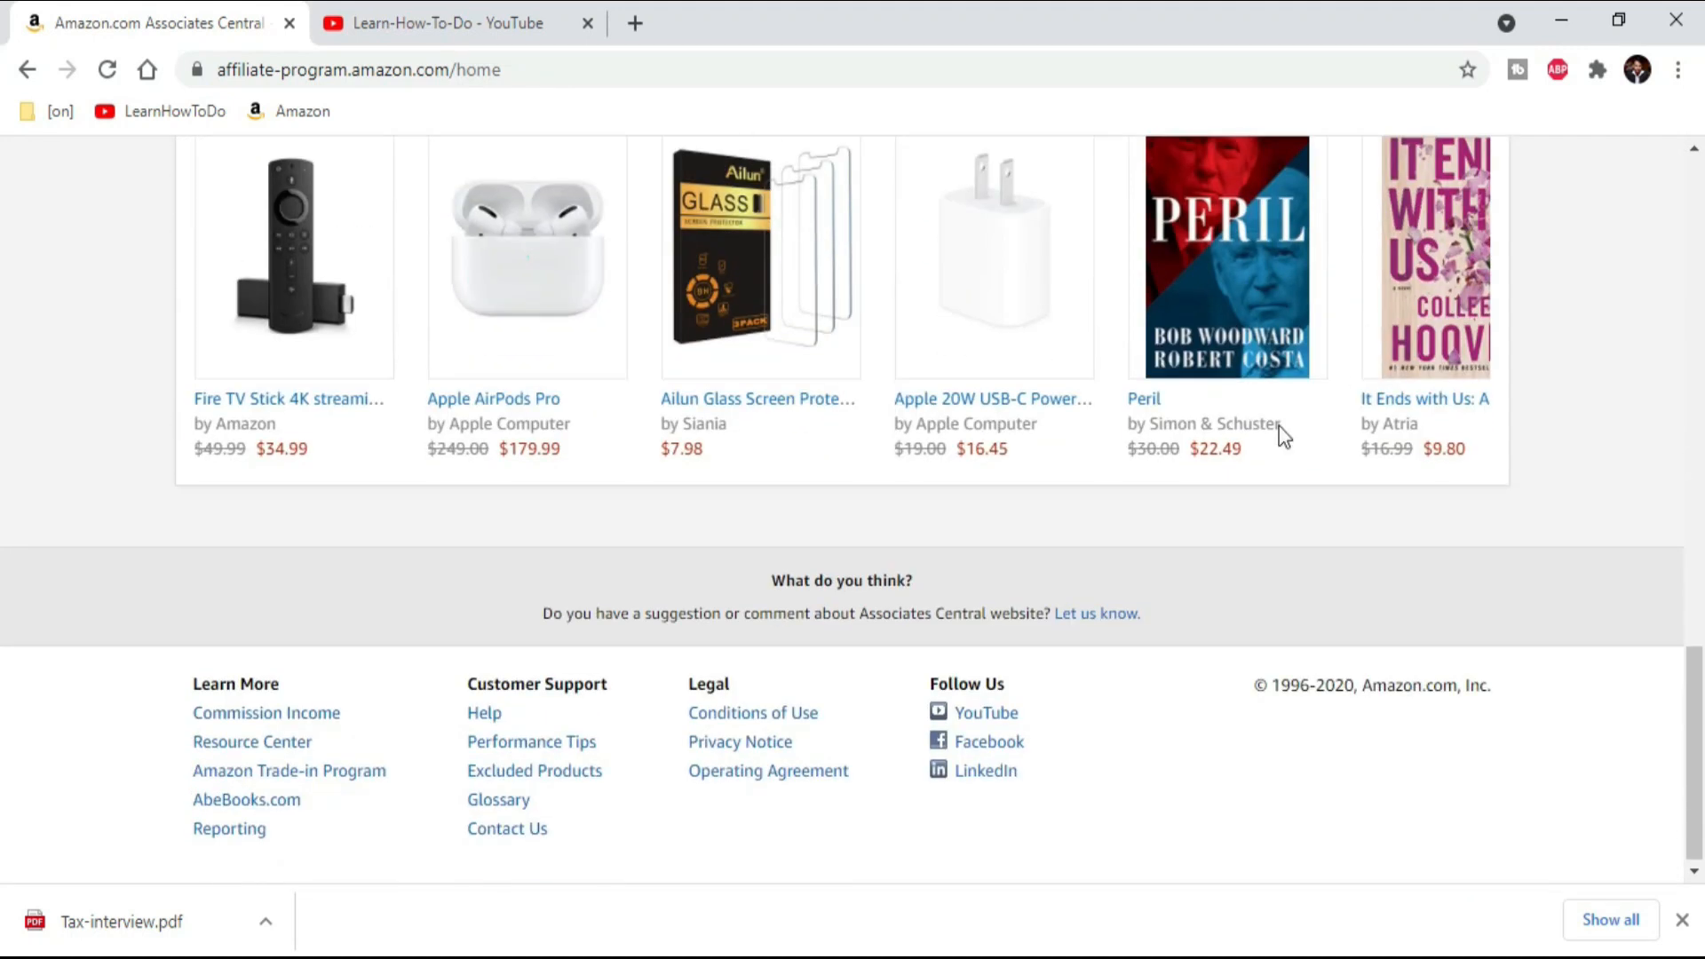
pyautogui.click(293, 396)
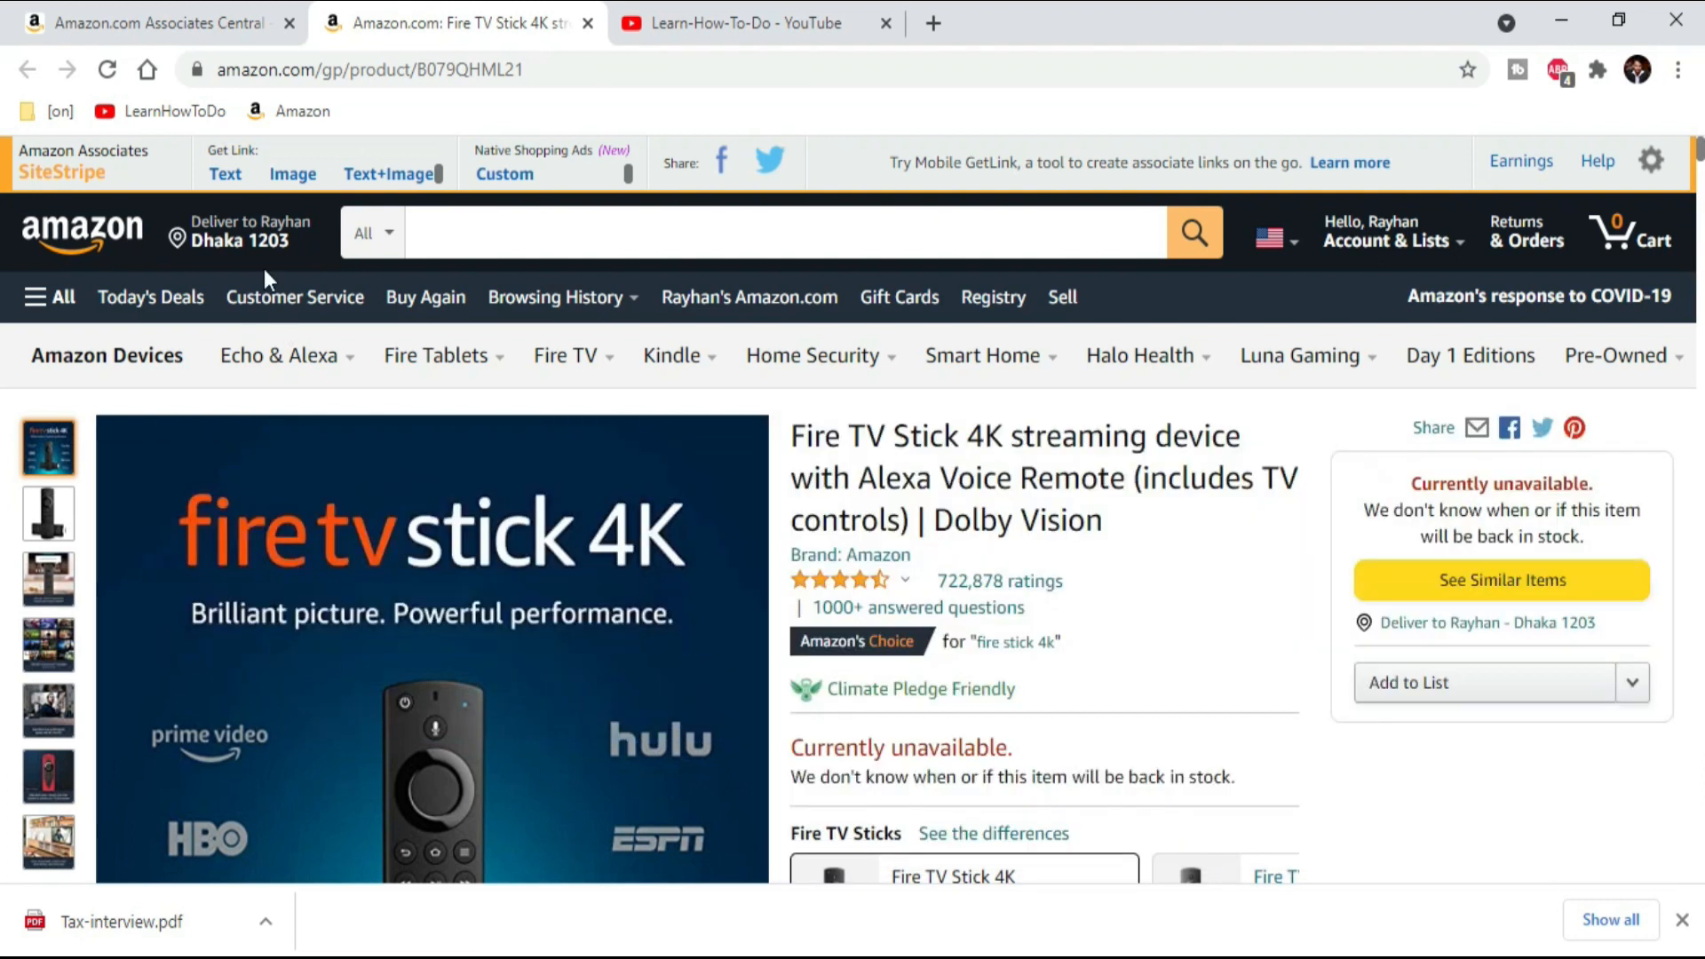
# - Generate a SiteStripe text link for the Fire TV Stick 4K and copy the short amzn.to URL
pyautogui.click(228, 177)
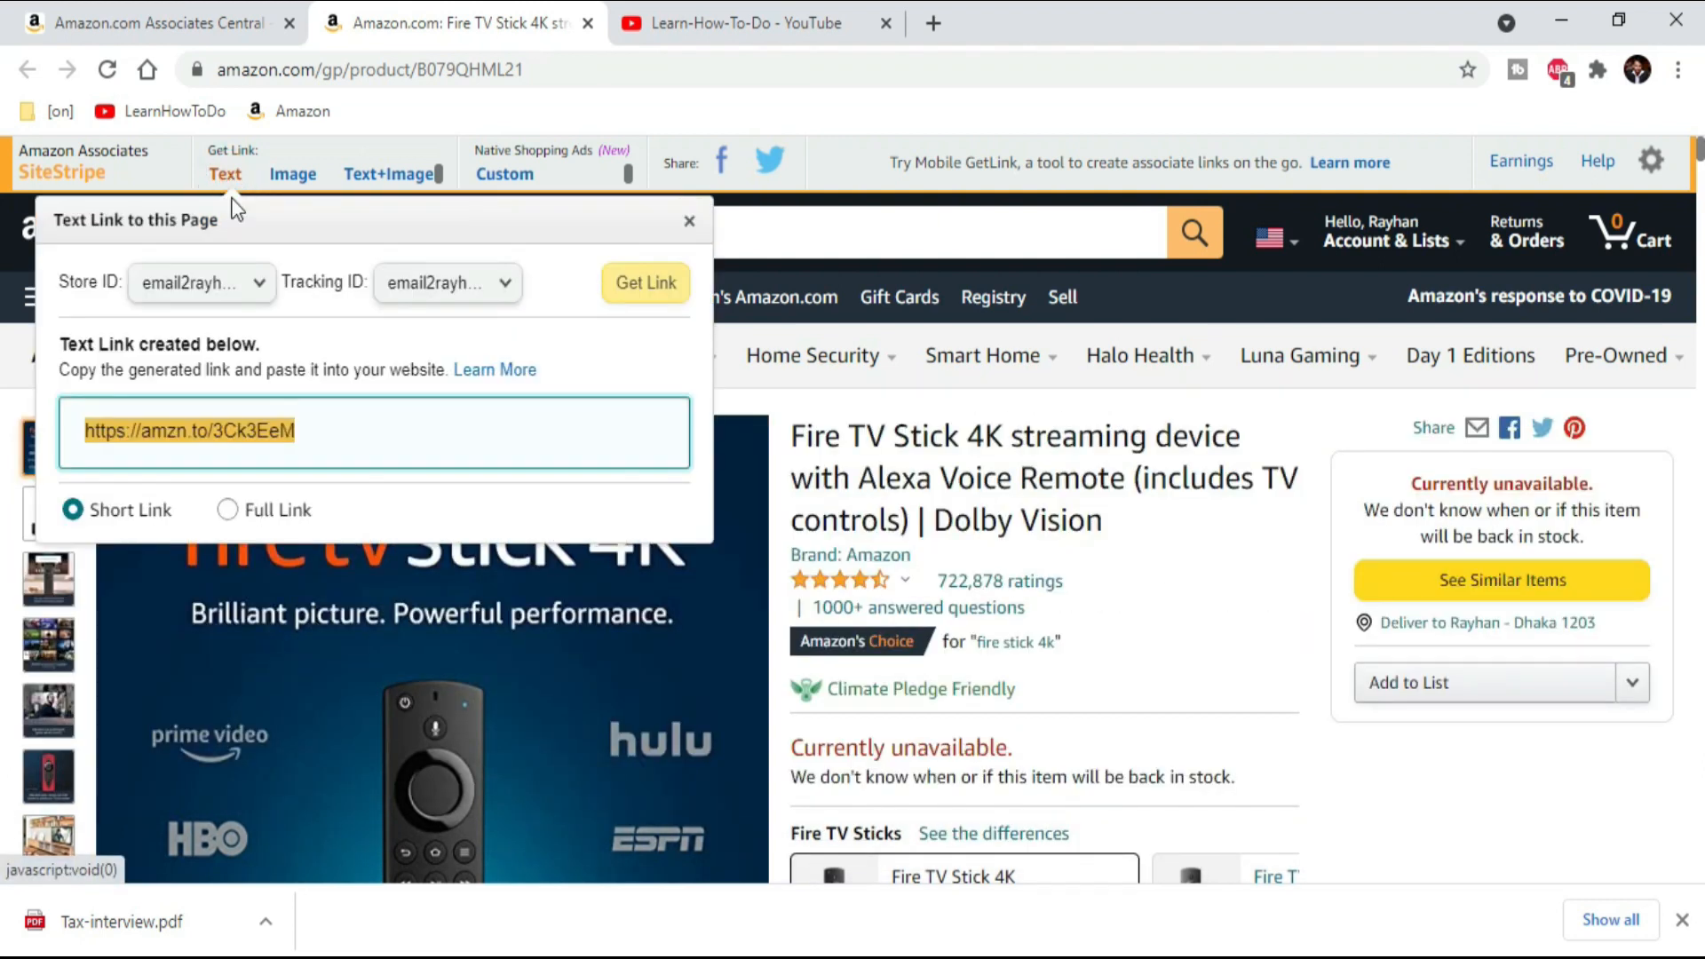
pyautogui.rightClick(171, 446)
pyautogui.click(198, 449)
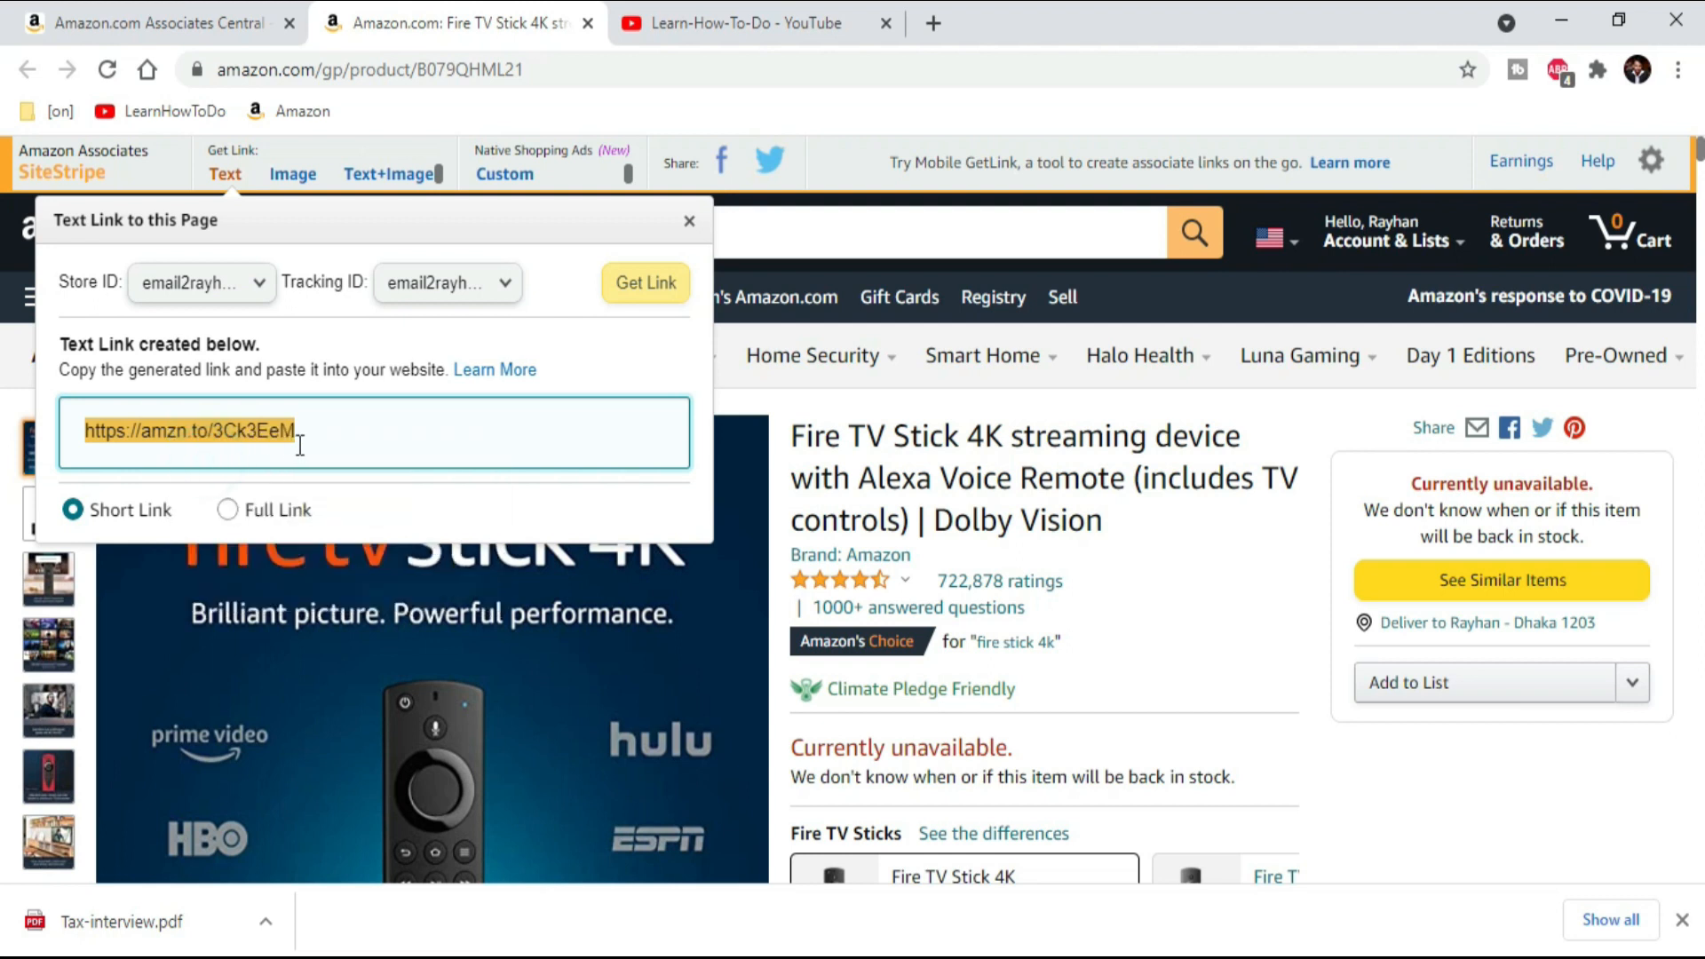